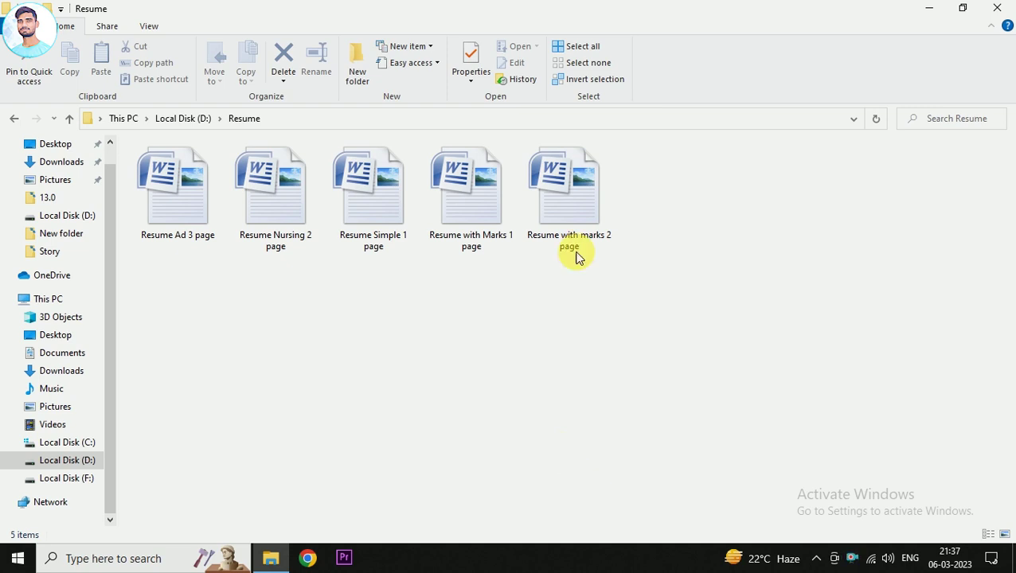
Step: Open the Resume Simple 1 page template from the D:\Resume folder
left_click(378, 211)
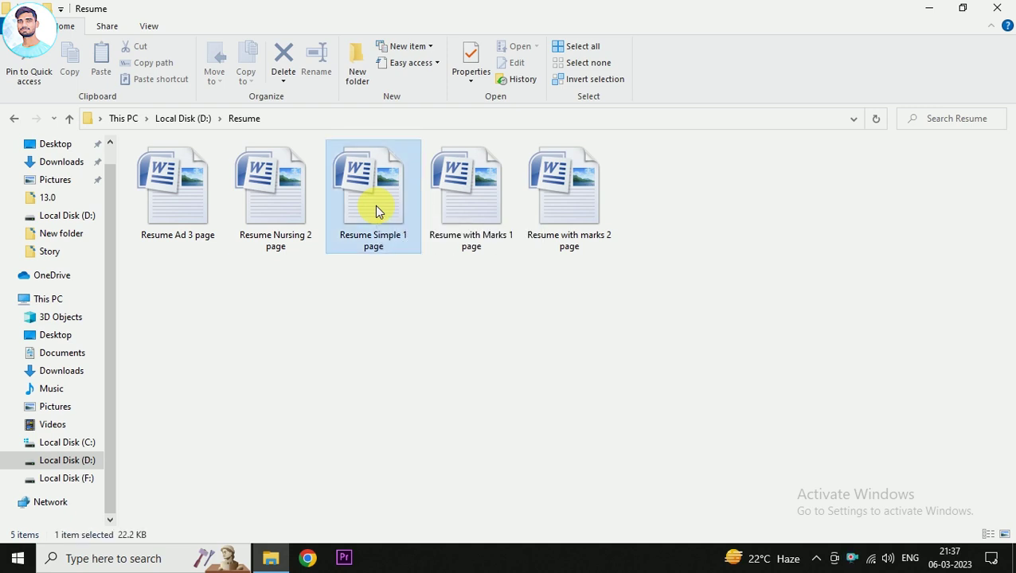
double_click(391, 217)
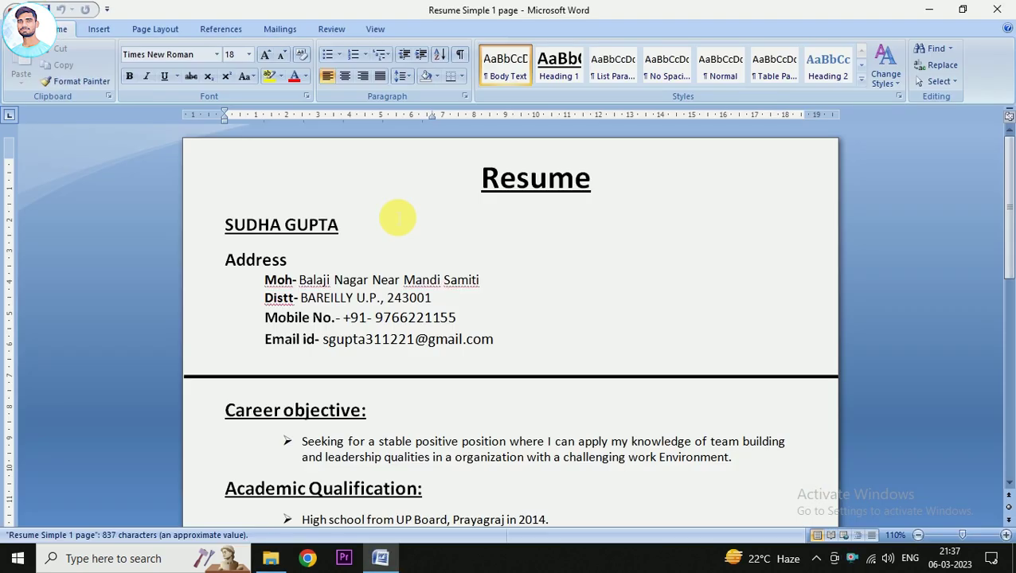
Step: Review the Resume title, the applicant's name line and the two address lines
left_click_drag(480, 178, 609, 179)
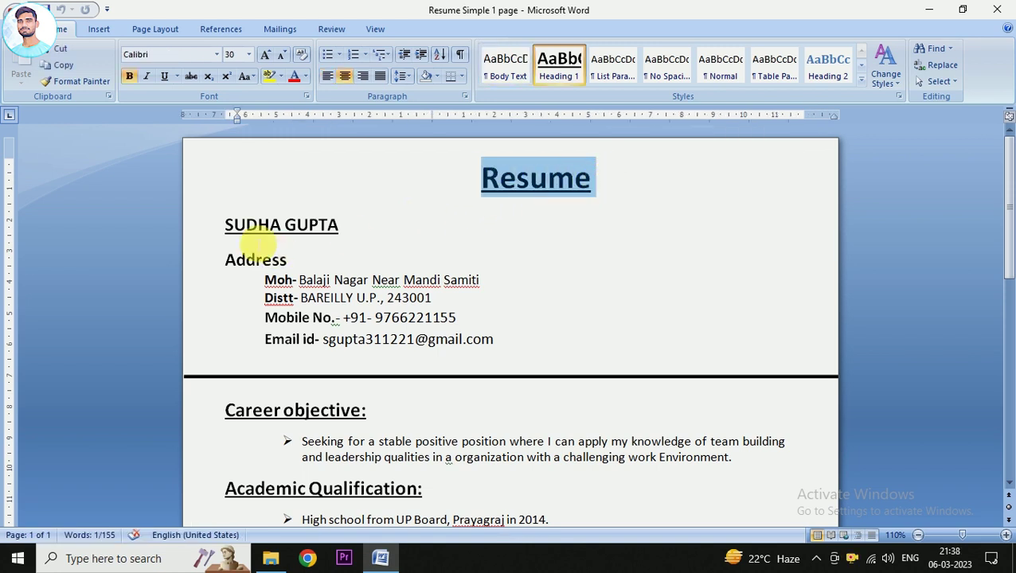
left_click_drag(224, 225, 336, 228)
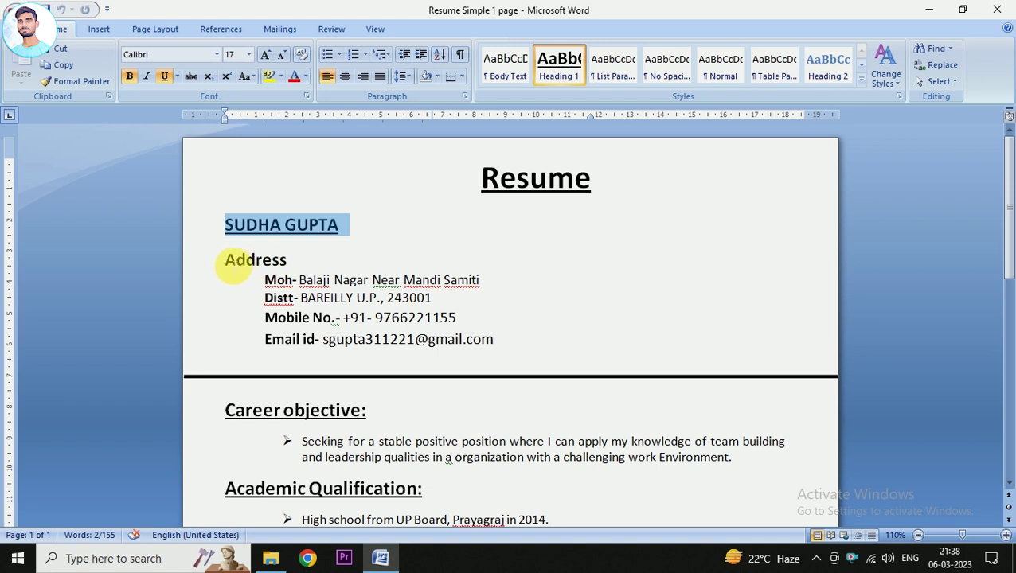
left_click_drag(225, 259, 297, 258)
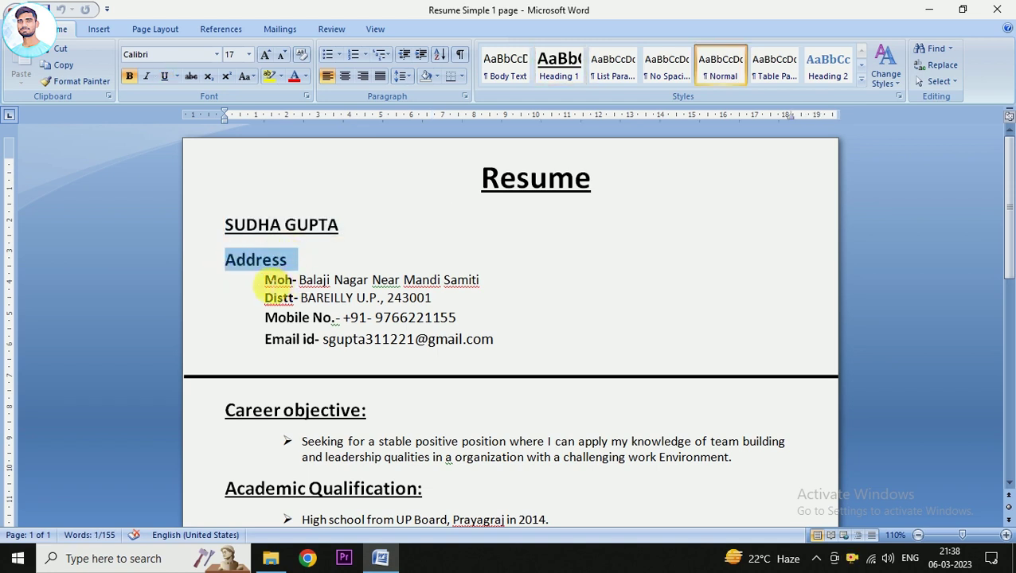
left_click(265, 281)
left_click_drag(277, 287, 442, 306)
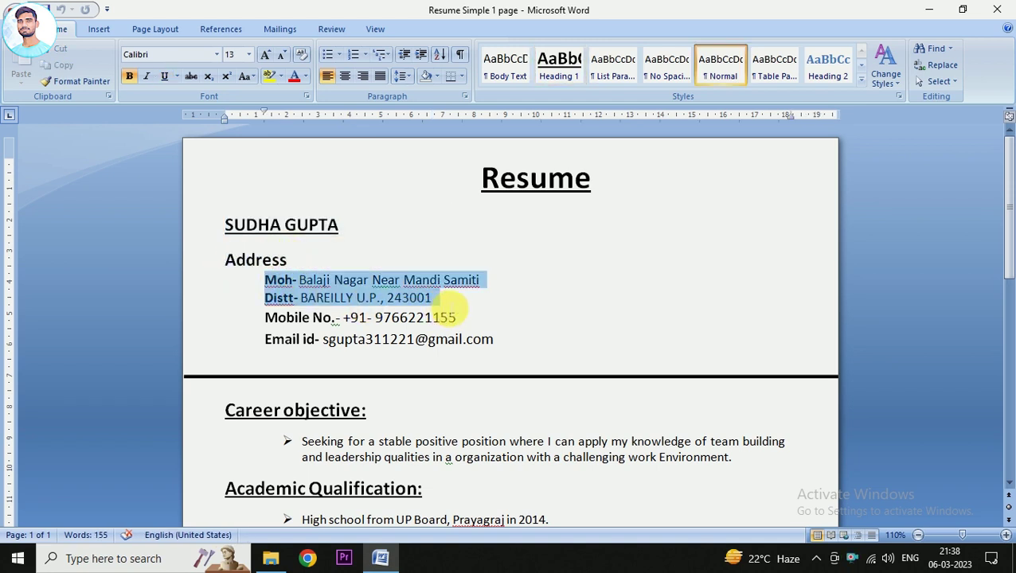
Step: Append a comma and a second mobile number to the Mobile No. line
left_click(291, 317)
left_click_drag(268, 318, 478, 323)
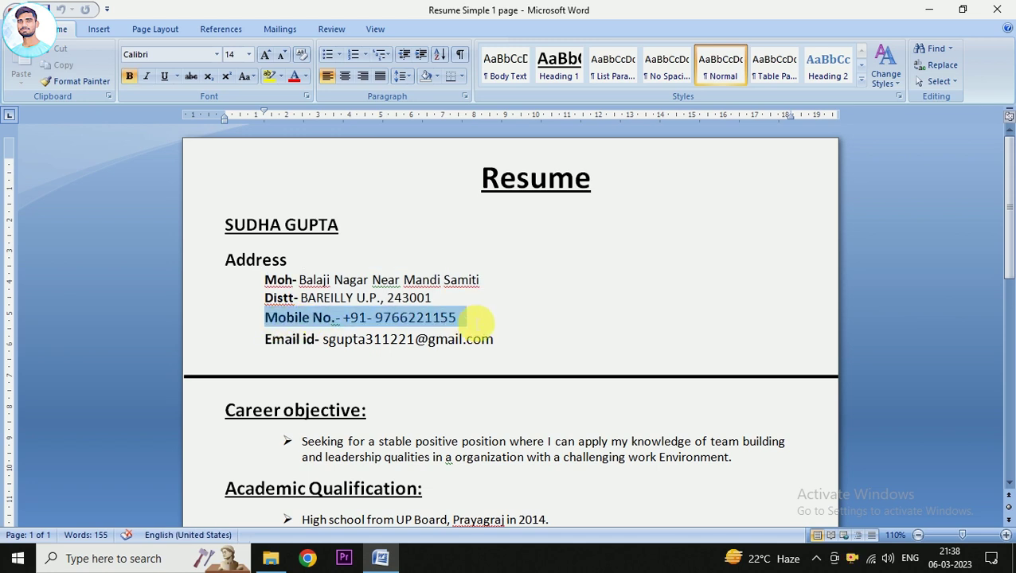
left_click(458, 318)
type(",")
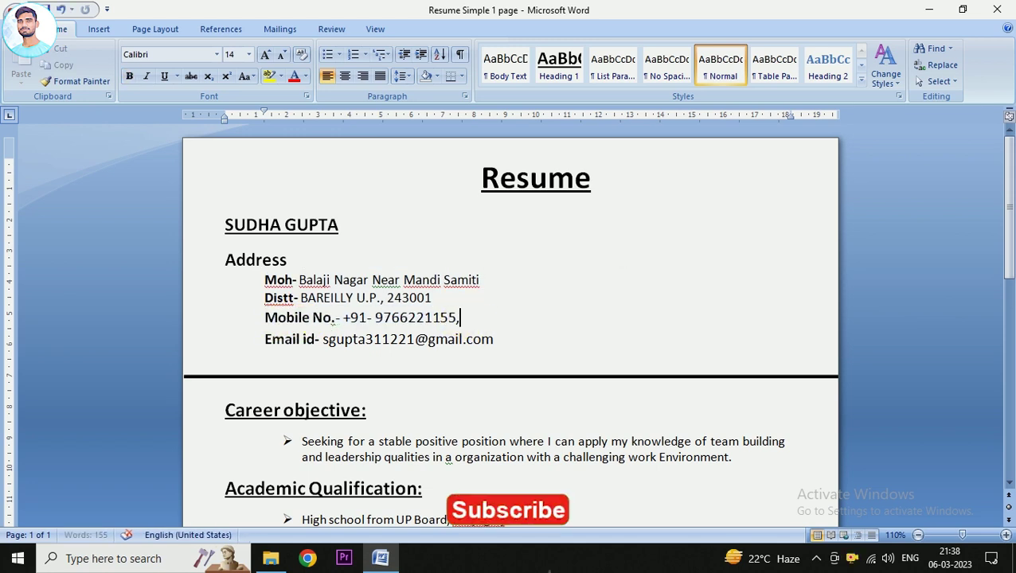
left_click_drag(265, 338, 487, 341)
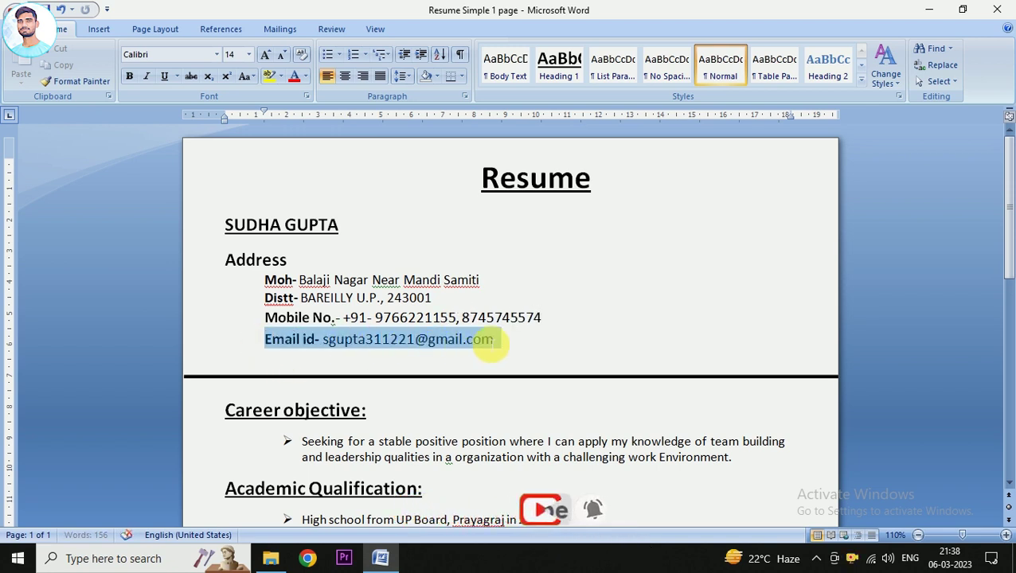
left_click(208, 386)
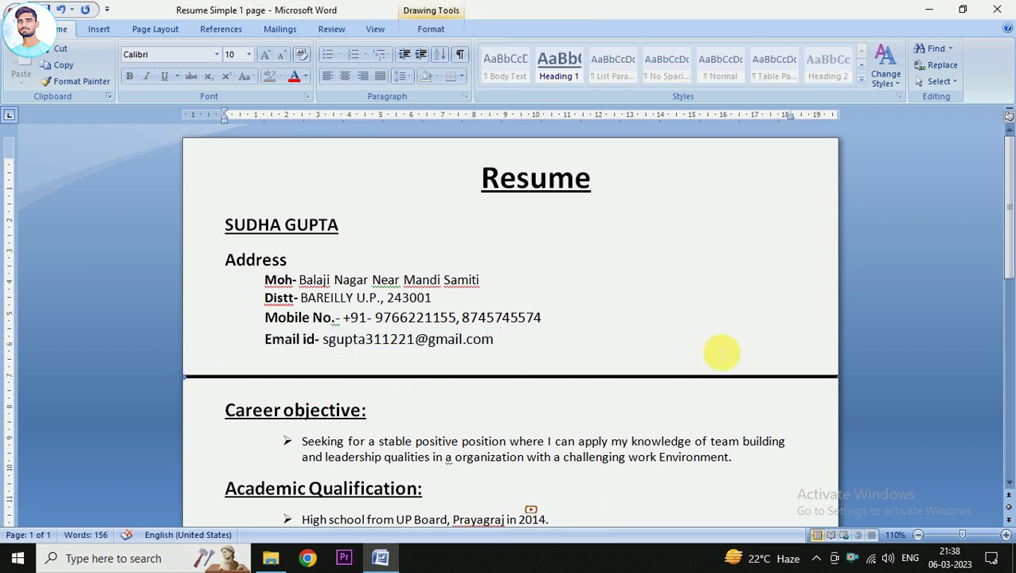
scroll(721, 353, "down", 5)
triple_click(437, 211)
left_click(382, 211)
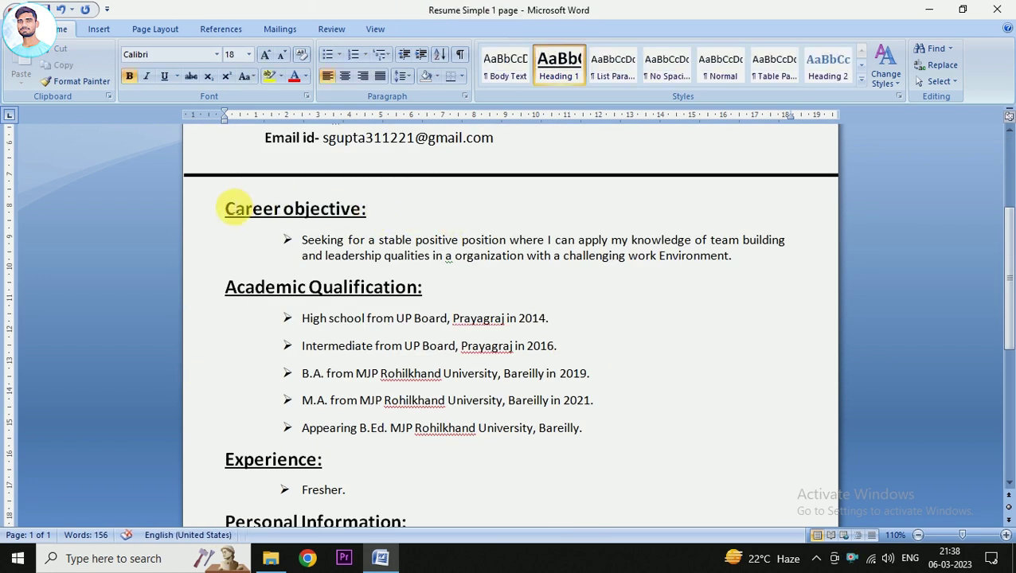
left_click_drag(235, 207, 408, 208)
left_click(303, 240)
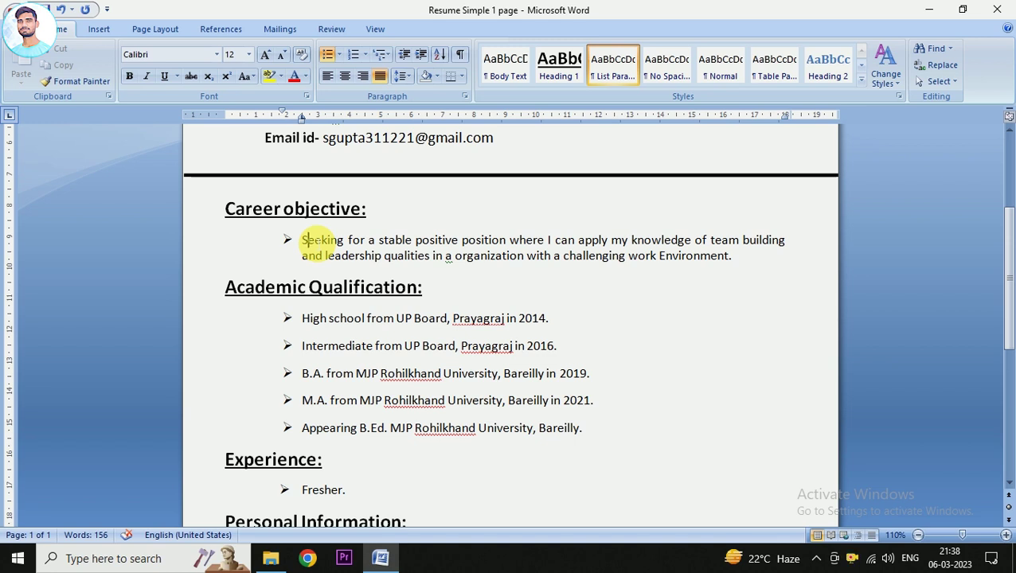
left_click_drag(303, 240, 731, 255)
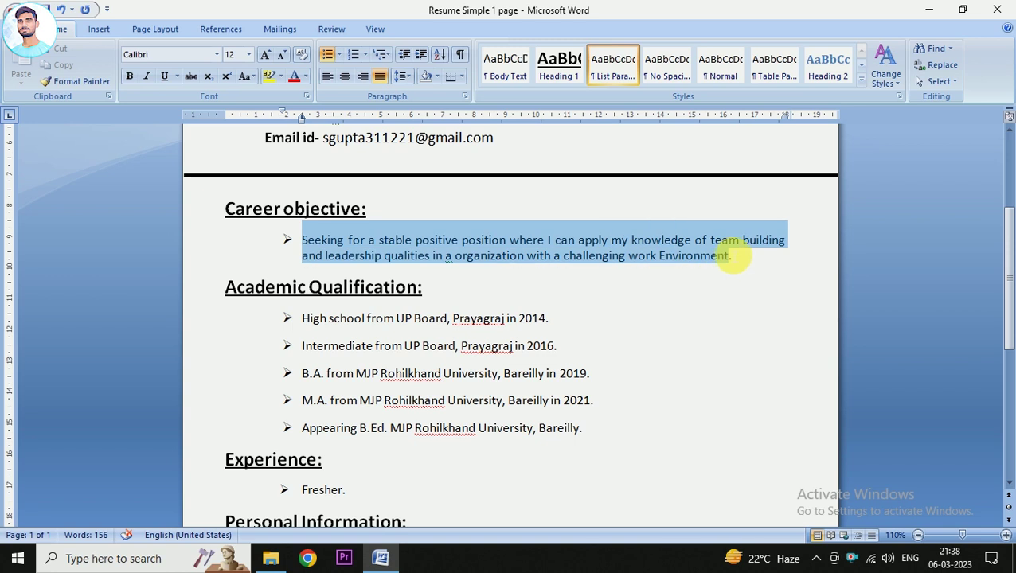
scroll(430, 279, "down", 1)
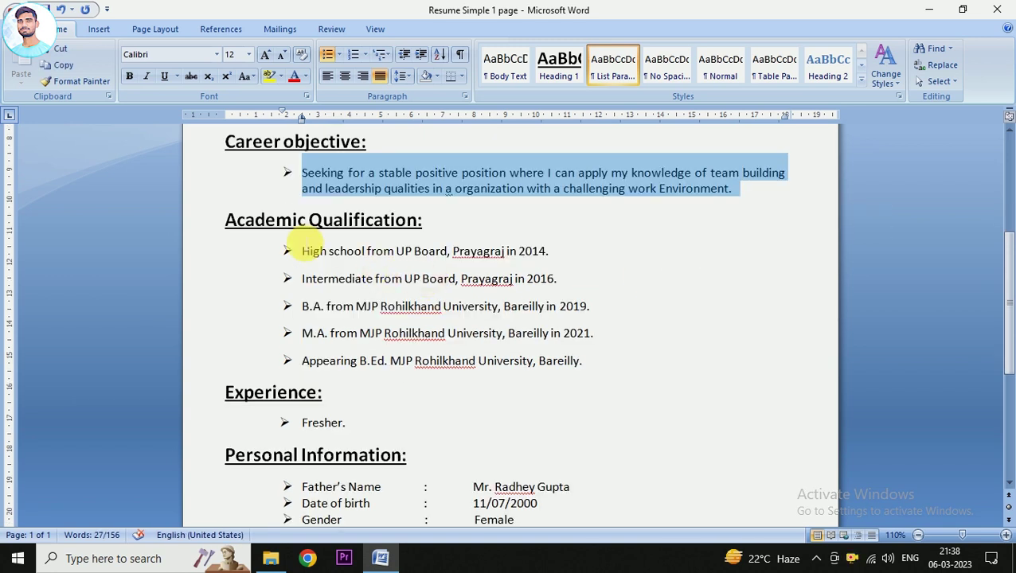
left_click_drag(227, 220, 351, 227)
left_click(324, 223)
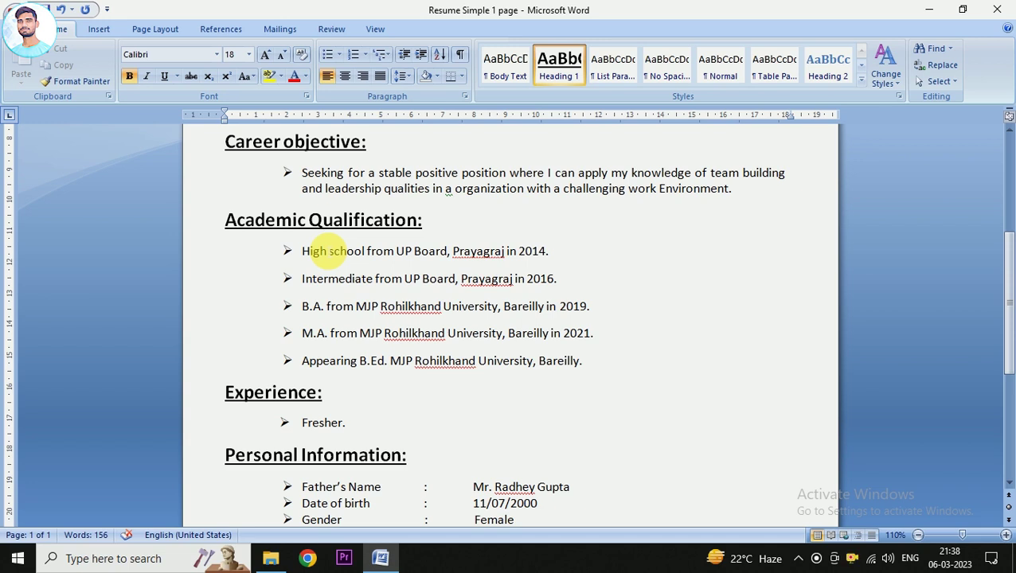
left_click_drag(302, 251, 560, 280)
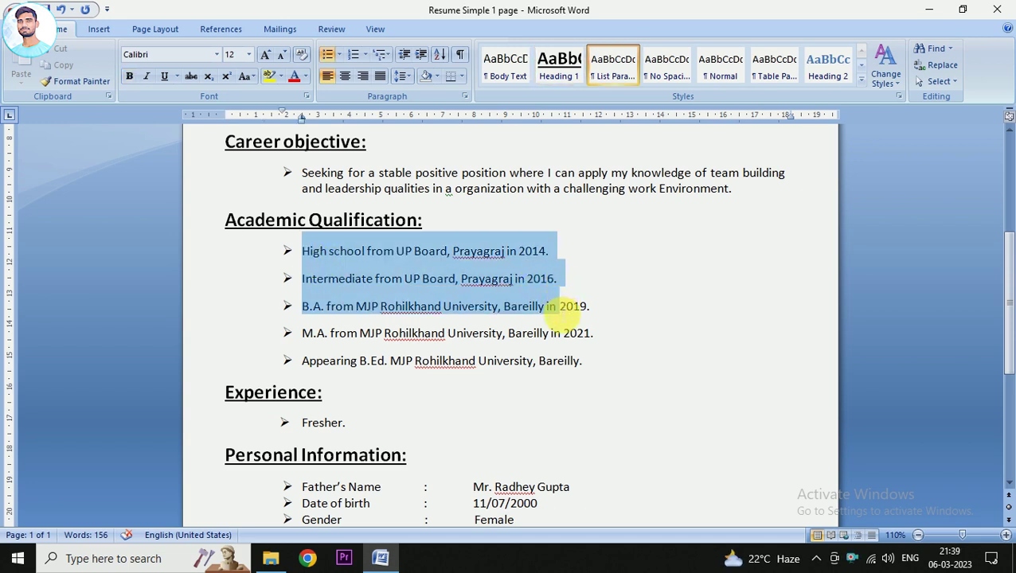
left_click_drag(560, 280, 562, 325)
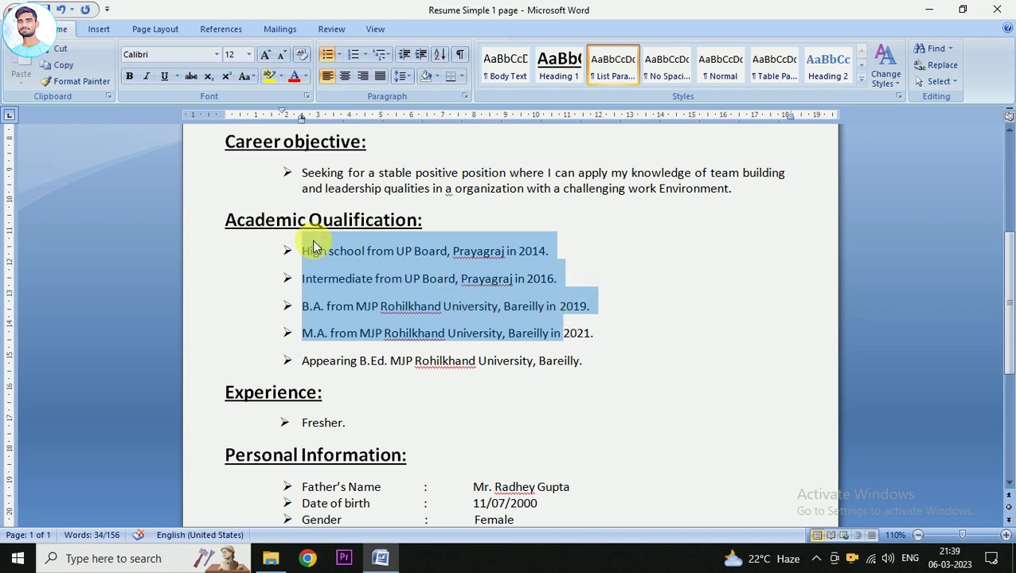
left_click(303, 269)
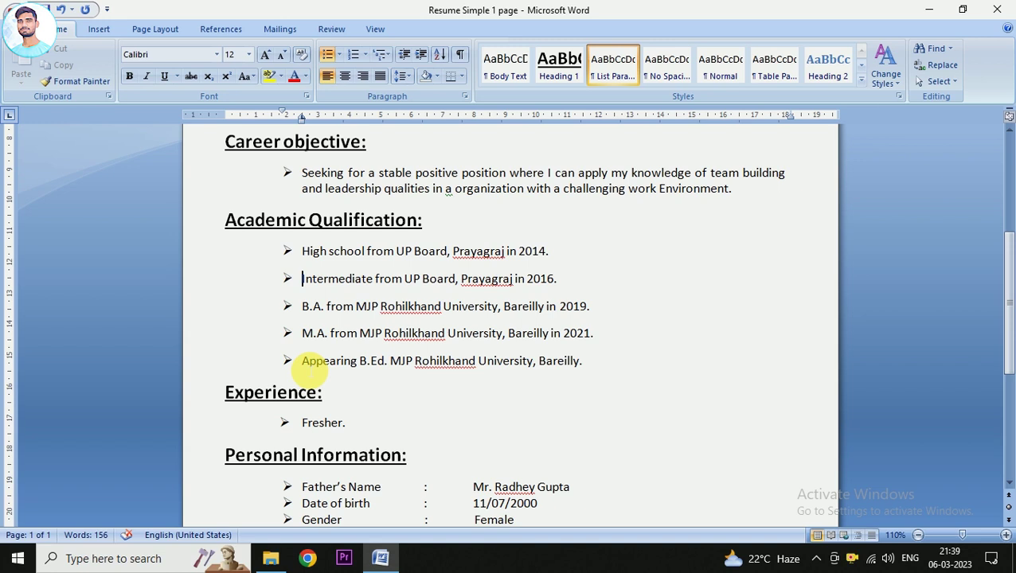
mouse_move(304, 366)
left_mouse_down()
mouse_move(555, 381)
mouse_move(587, 362)
left_mouse_up()
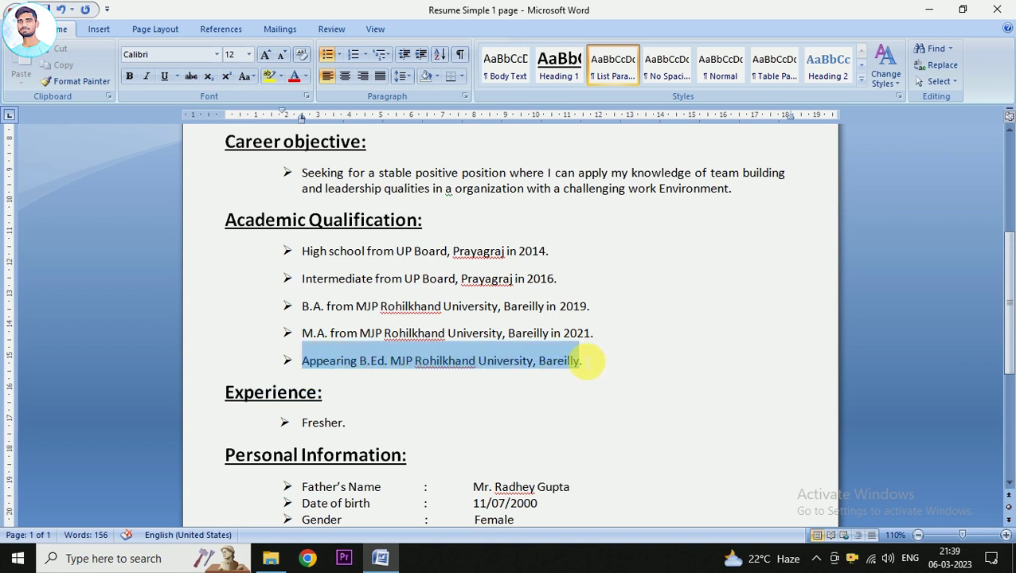
left_click_drag(226, 221, 321, 248)
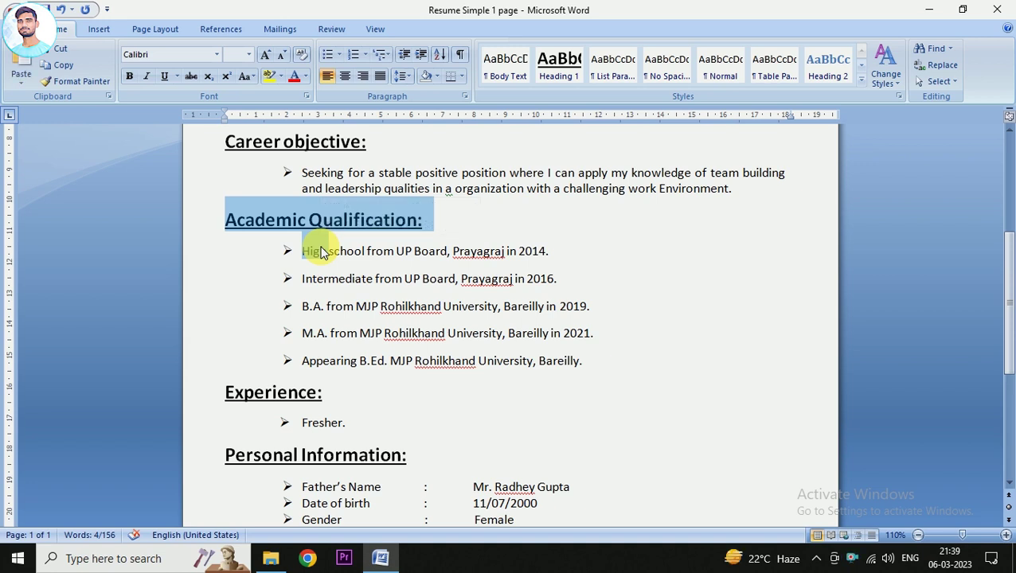
Step: Paste the copied heading below the qualifications and rename it 'Other Qualification:'
left_click(593, 361)
key("Return")
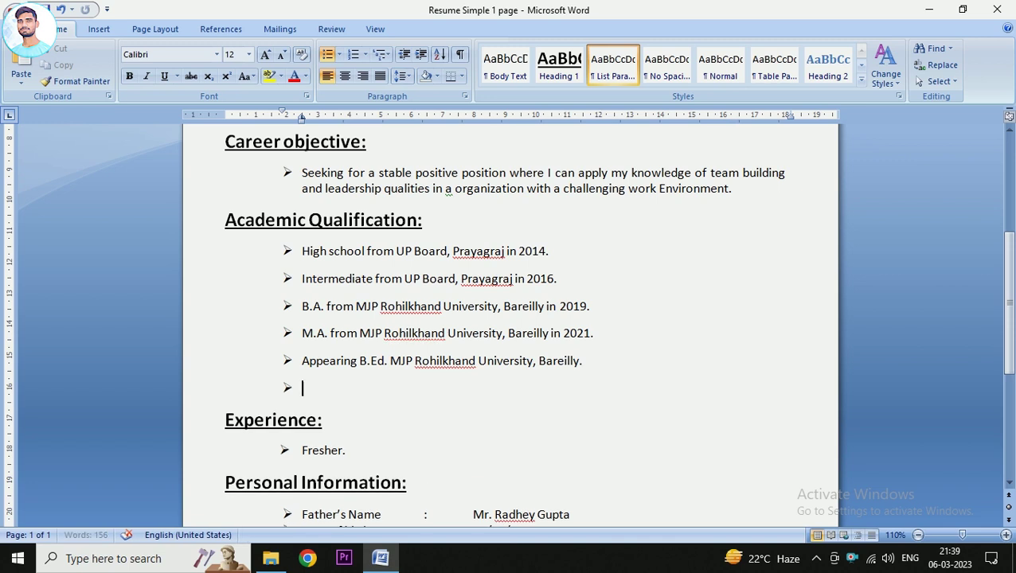
key("BackSpace")
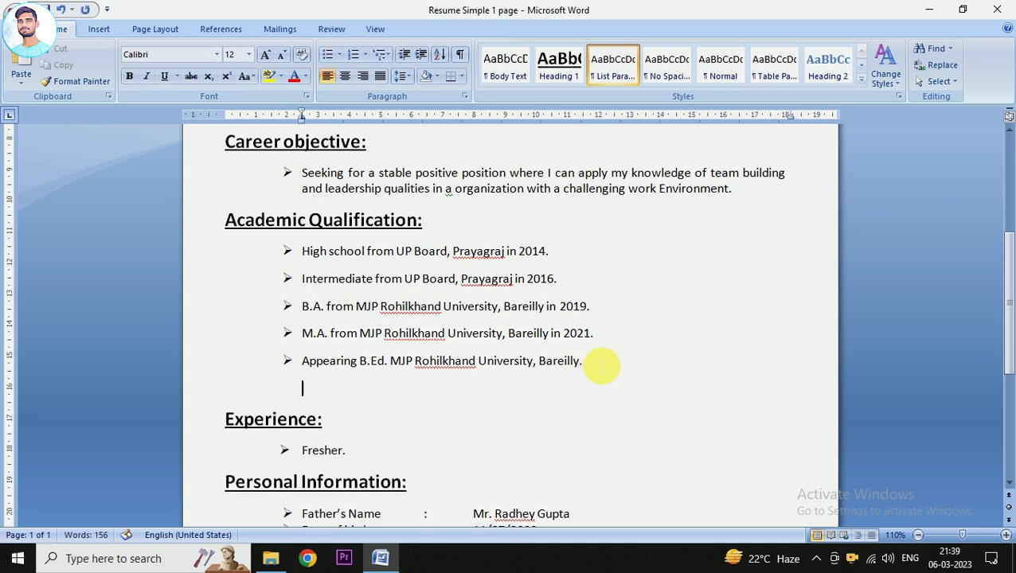
type("Academic Qualification: High")
key("BackSpace")
key("BackSpace")
key("BackSpace")
key("BackSpace")
key("BackSpace")
key("BackSpace")
key("BackSpace")
key("BackSpace")
type("othe")
key("BackSpace")
key("BackSpace")
key("BackSpace")
key("BackSpace")
type("Other")
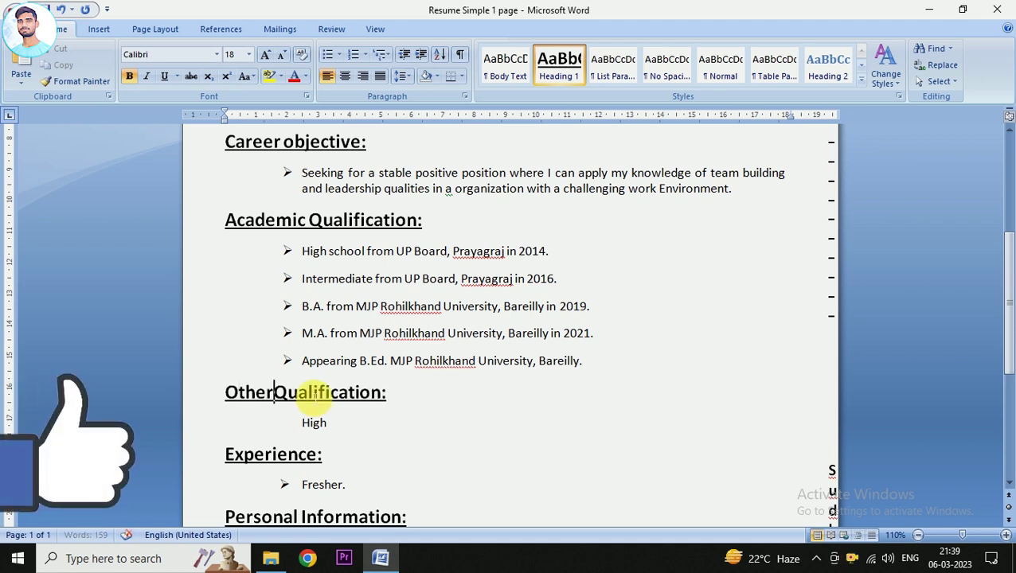
Step: Enter 'Basic Computer Course.' as the bullet under the new heading
left_click(313, 422)
key("BackSpace")
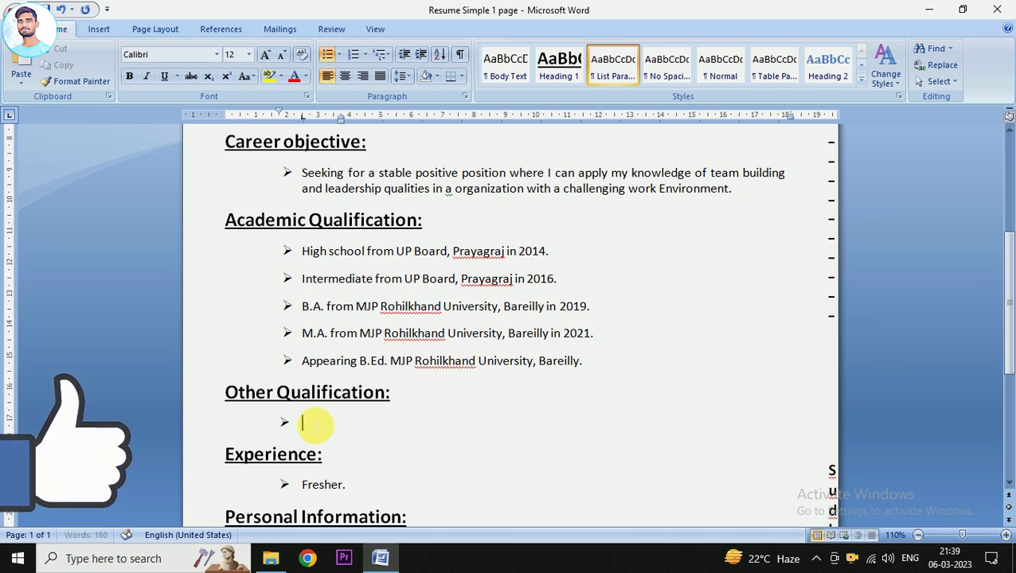
type("Basic Computer Course.")
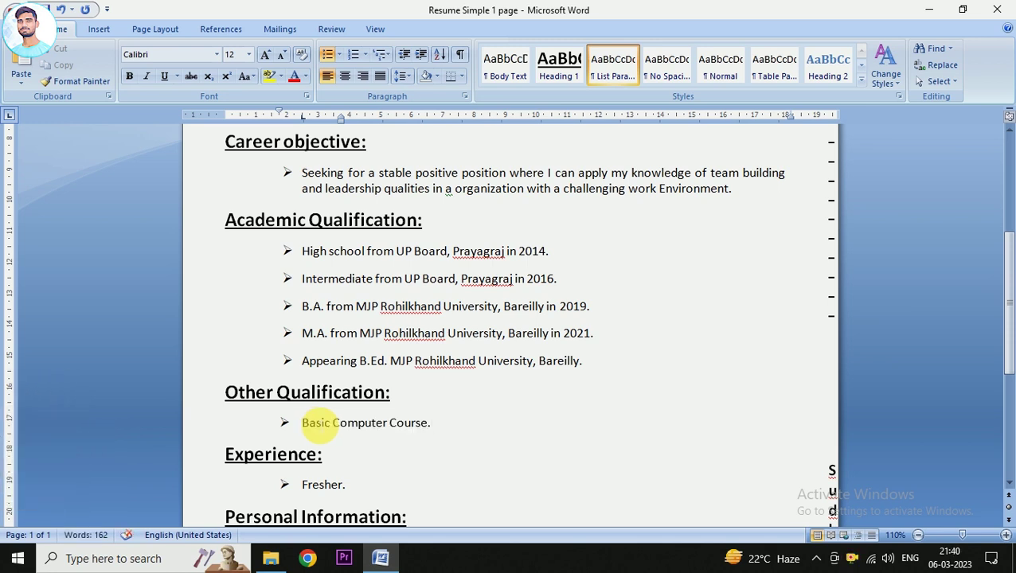
scroll(316, 423, "down", 3)
scroll(307, 368, "down", 3)
scroll(306, 368, "up", 9)
Step: Check the new section and select the word Fresher under Experience
left_click(287, 459)
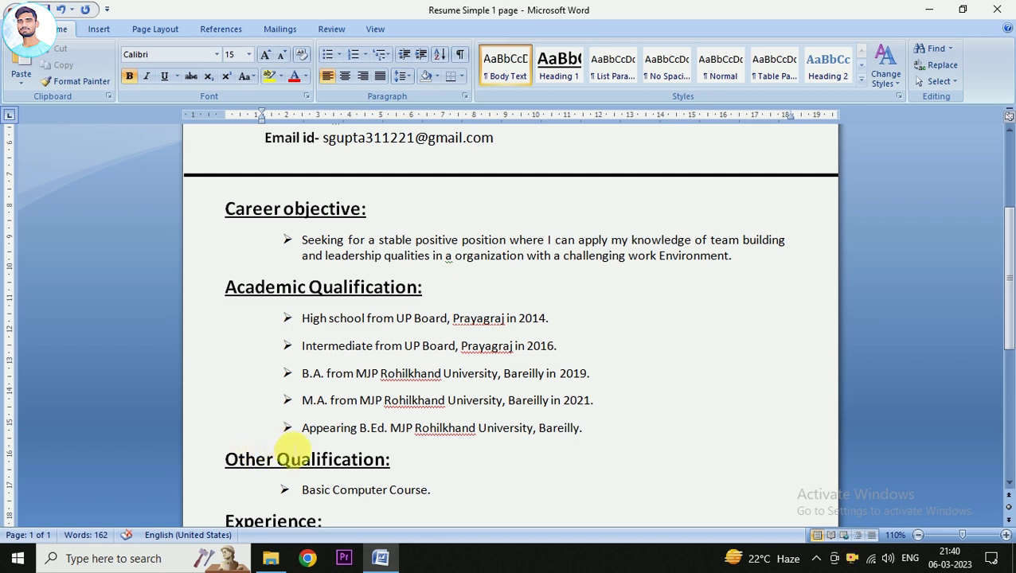
left_click_drag(225, 462, 436, 489)
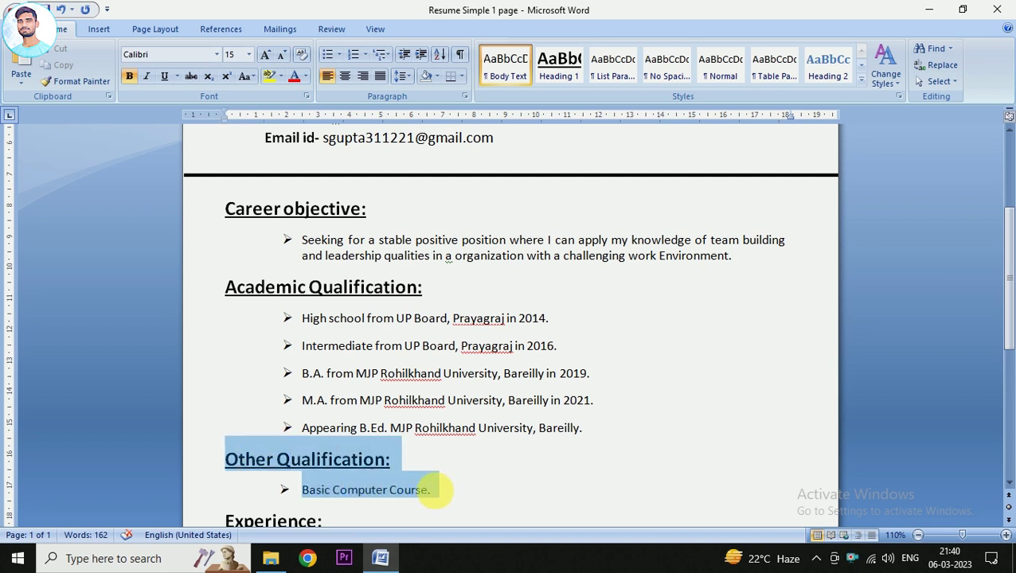
scroll(370, 464, "down", 2)
left_click(364, 478)
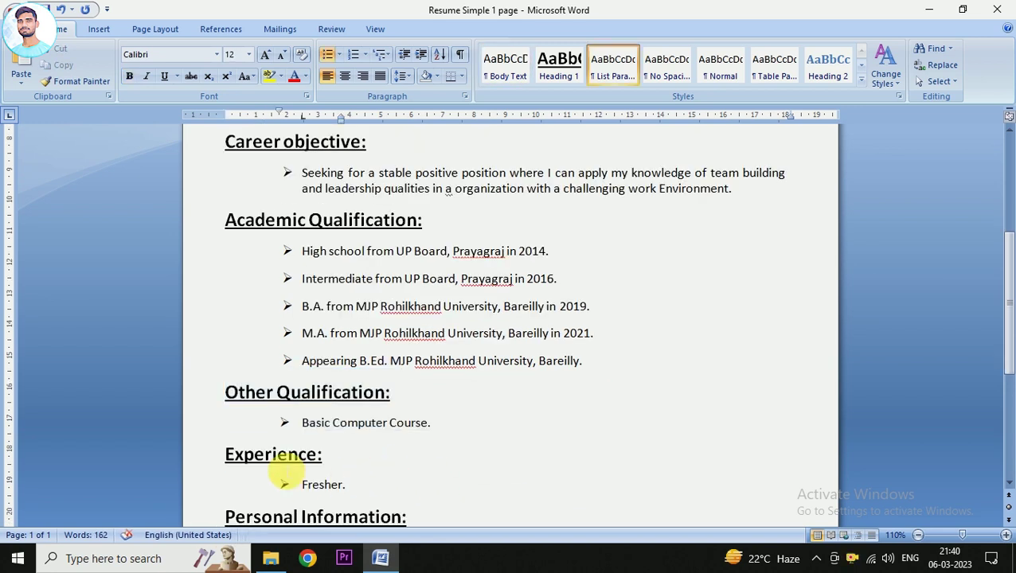
left_click_drag(300, 485, 343, 485)
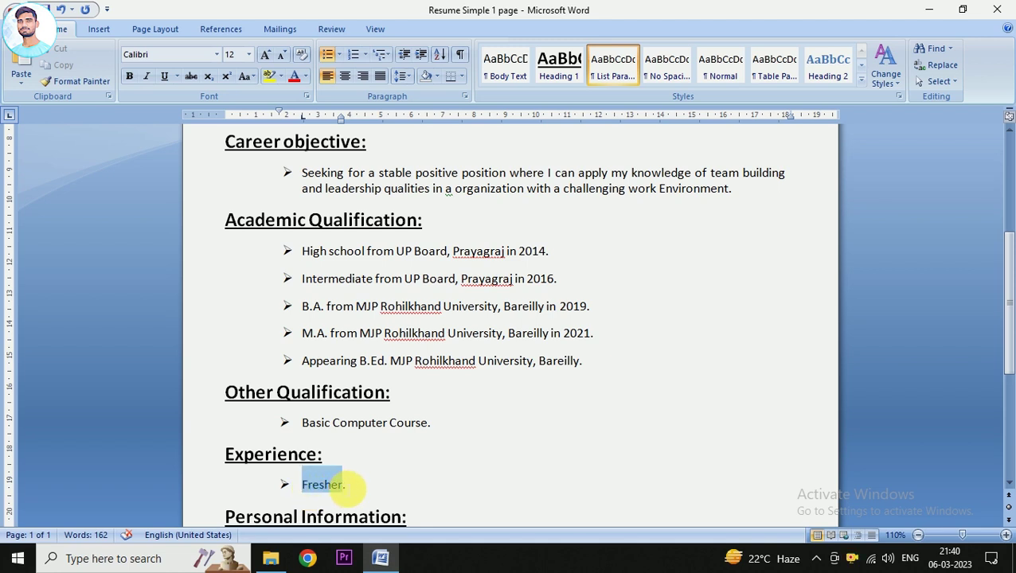
Step: Replace Fresher with '1 Year experience in xyz pvt ltd. as a computer operator.'
key("Delete")
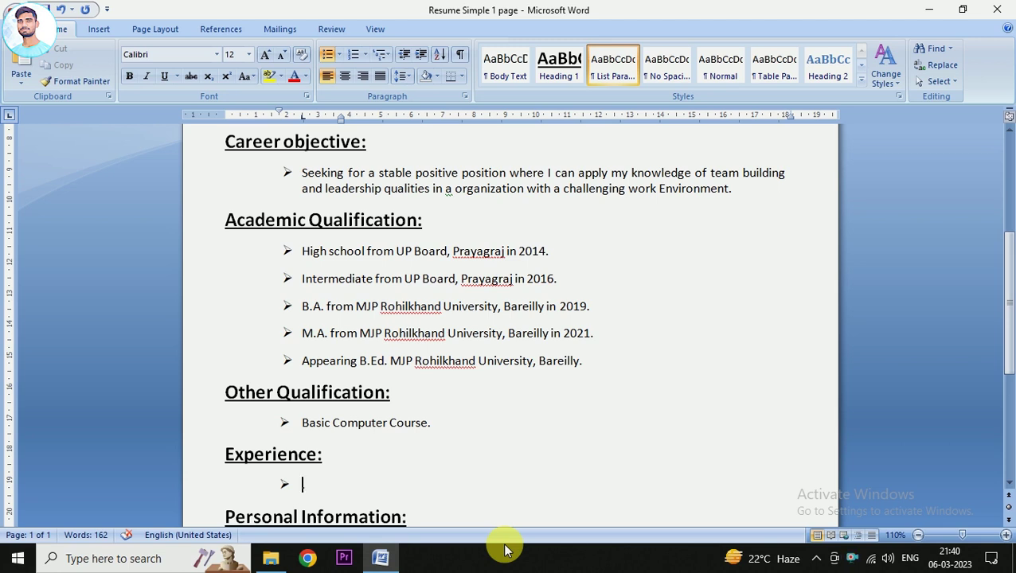
type("1.")
type("YEar.")
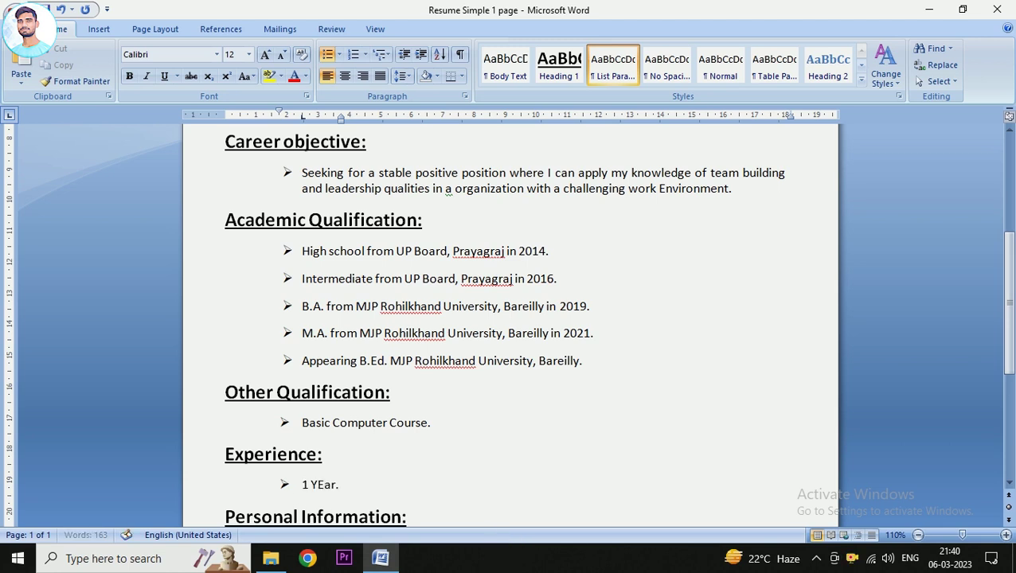
type("r experience in xy")
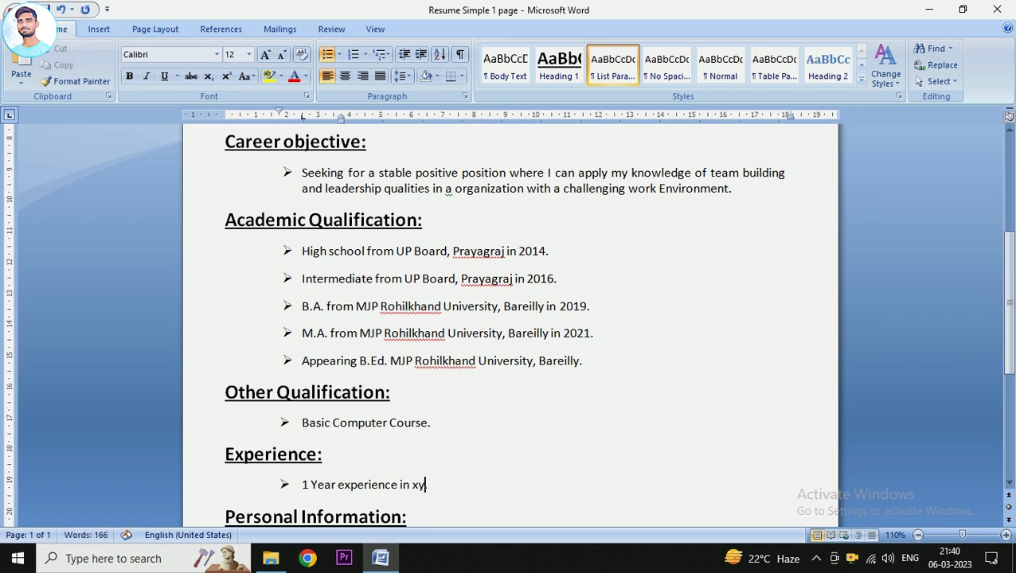
type("pvt ltd. As a")
key("ctrl+z")
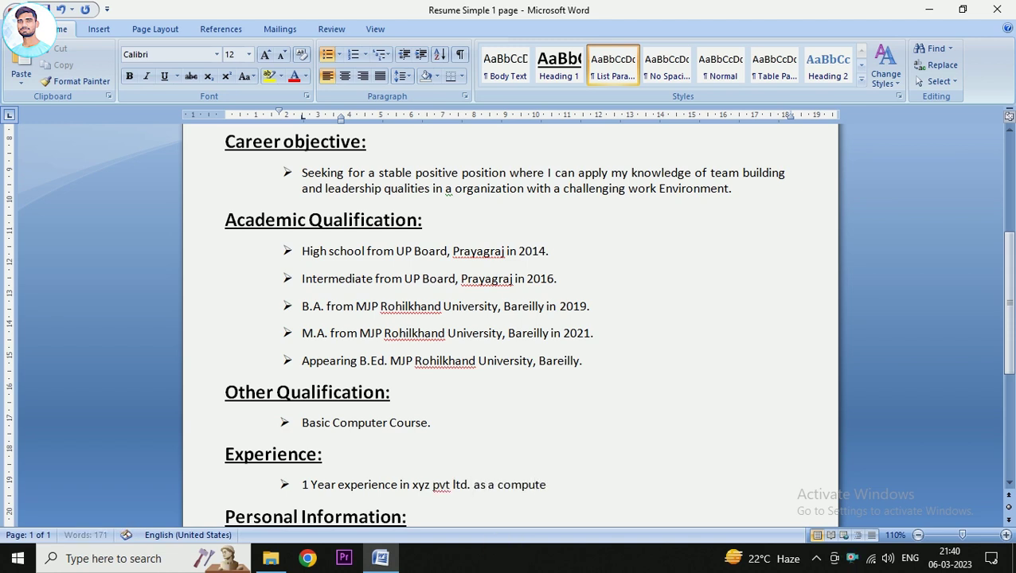
type("operator.")
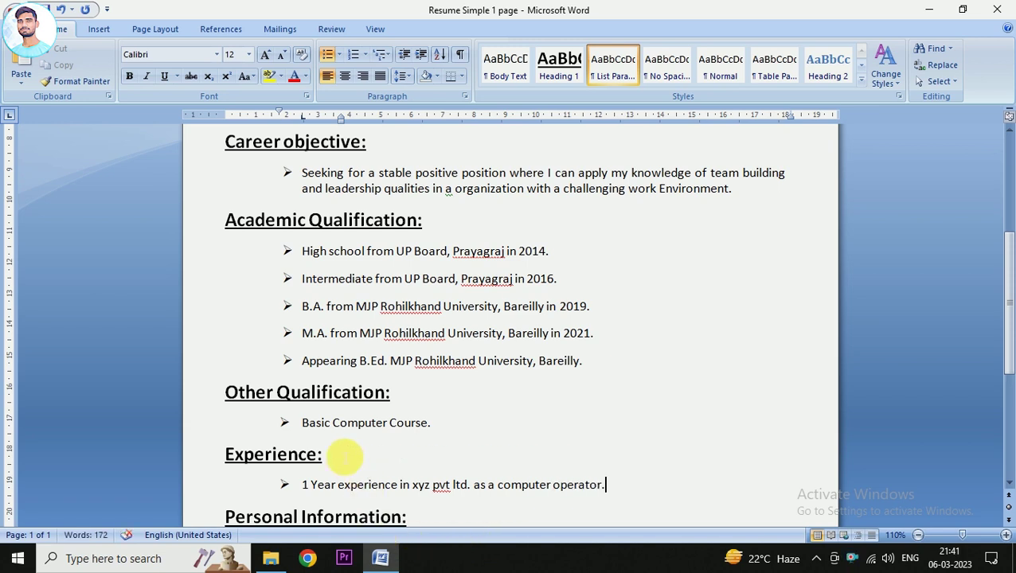
scroll(354, 450, "down", 1)
left_click_drag(605, 419, 352, 422)
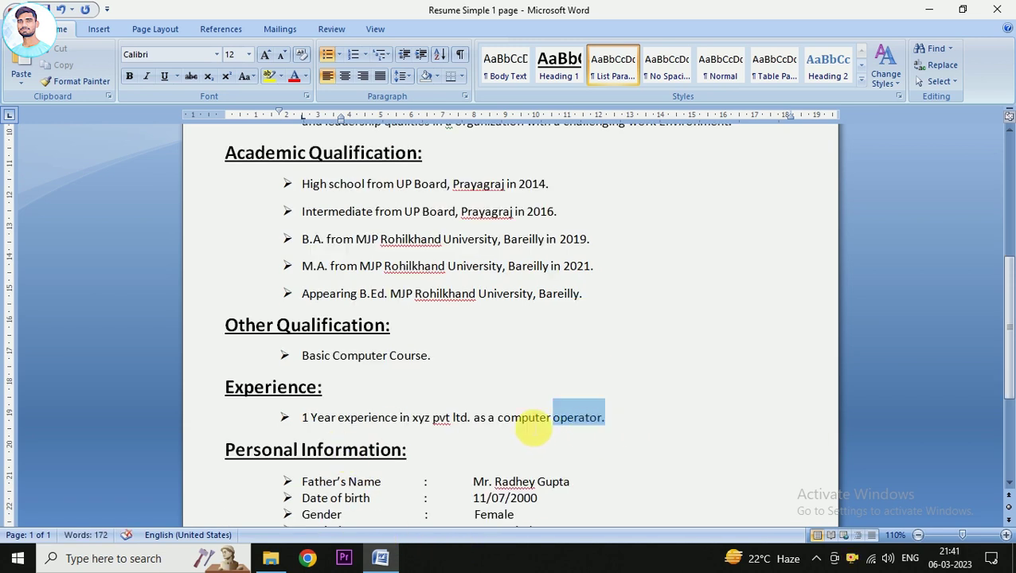
Step: Review the Personal Information heading and Father's Name line, adding then removing an empty bullet
left_click_drag(352, 422, 297, 416)
scroll(207, 386, "down", 1)
scroll(236, 386, "down", 1)
triple_click(234, 315)
left_click(350, 348)
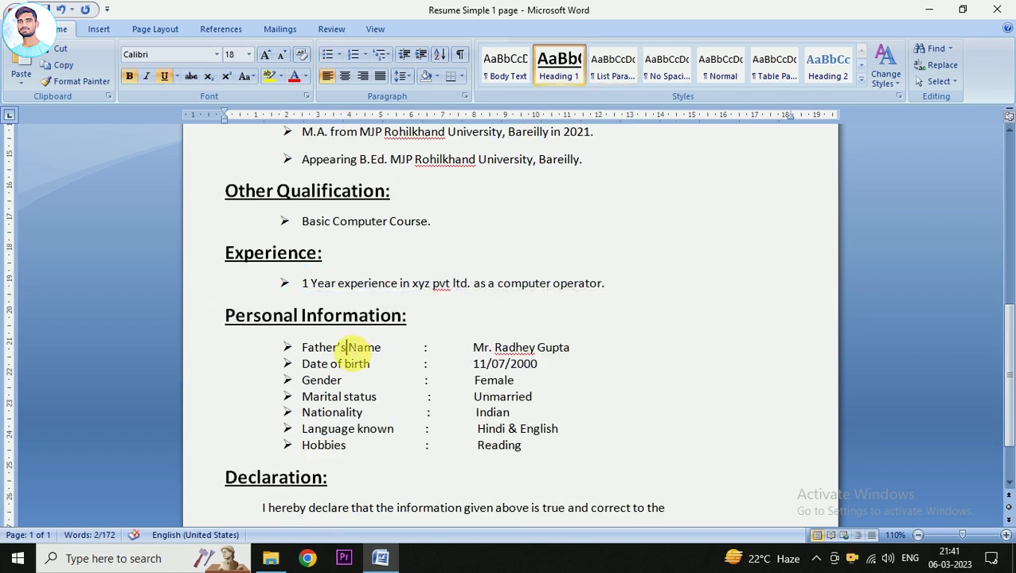
left_click_drag(350, 348, 532, 348)
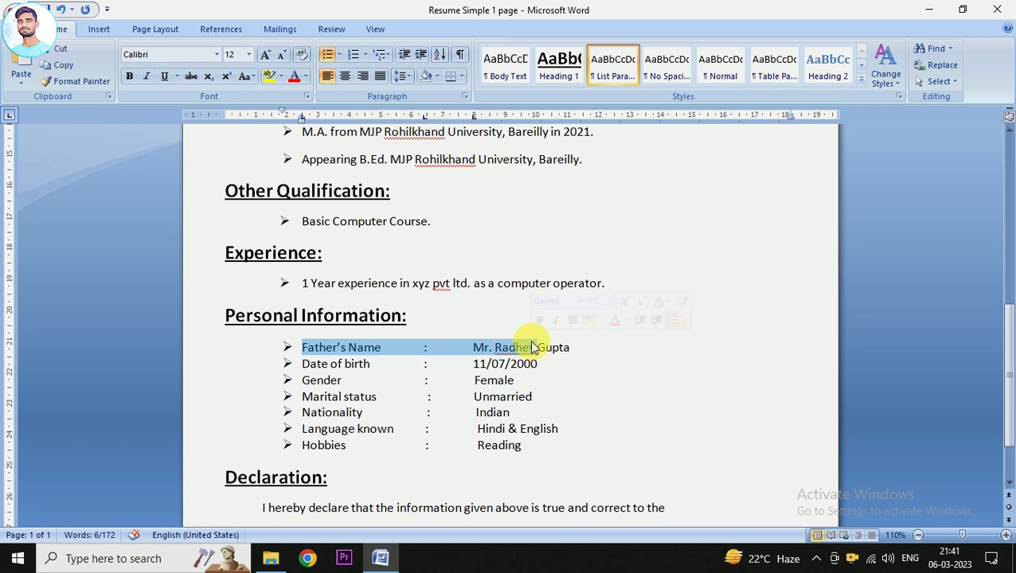
left_click(545, 348, "shift")
left_click(333, 352)
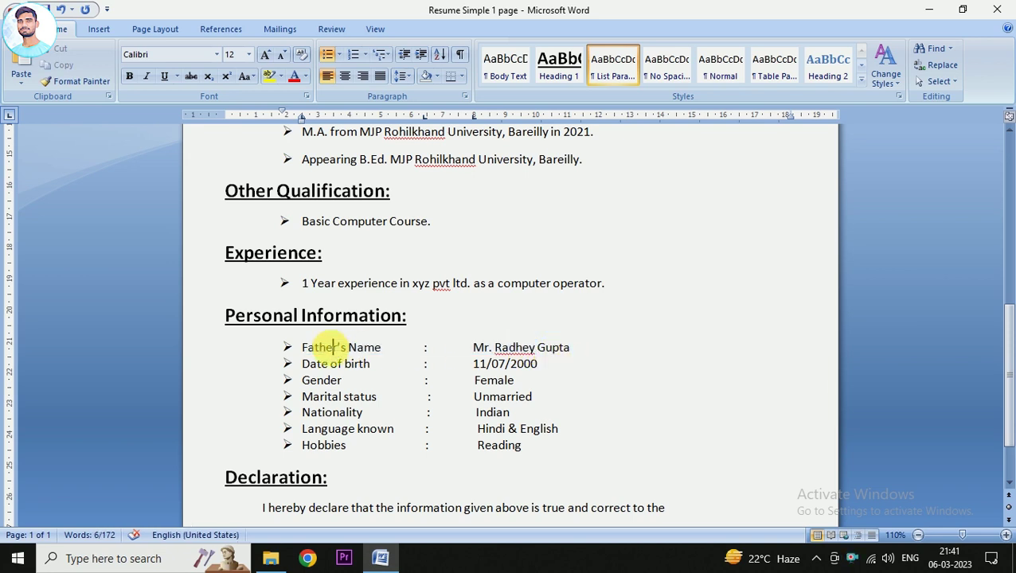
left_click(589, 351)
key("Return")
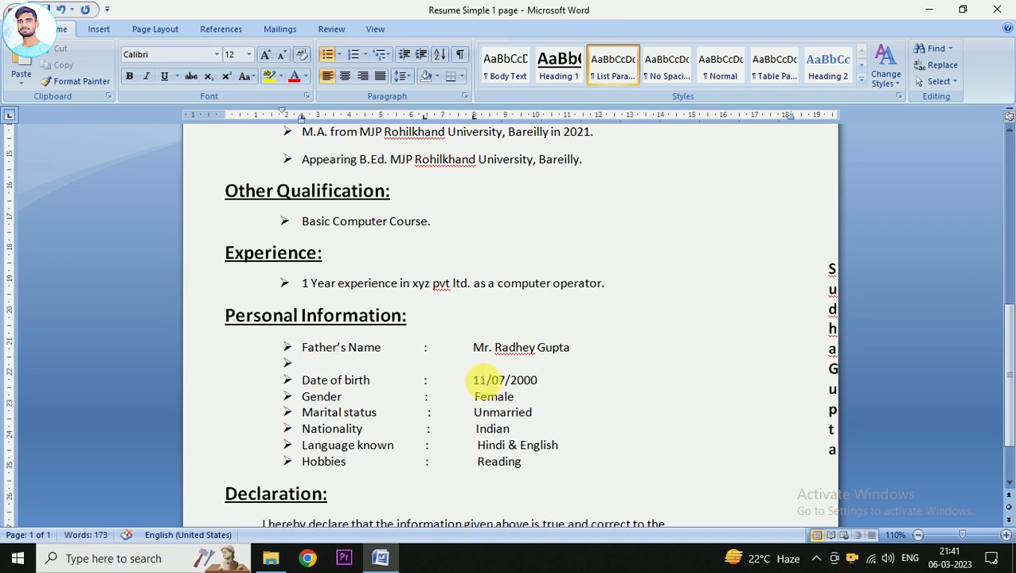
key("Delete")
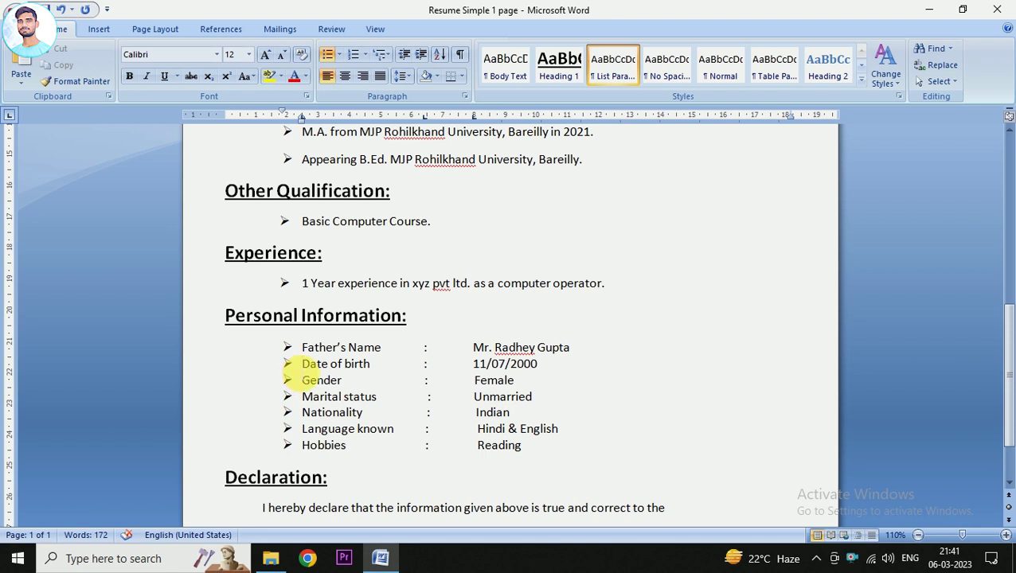
Step: Review Date of birth through Language known, then delete the Hobbies line
left_click_drag(298, 364, 585, 366)
left_click_drag(303, 382, 510, 398)
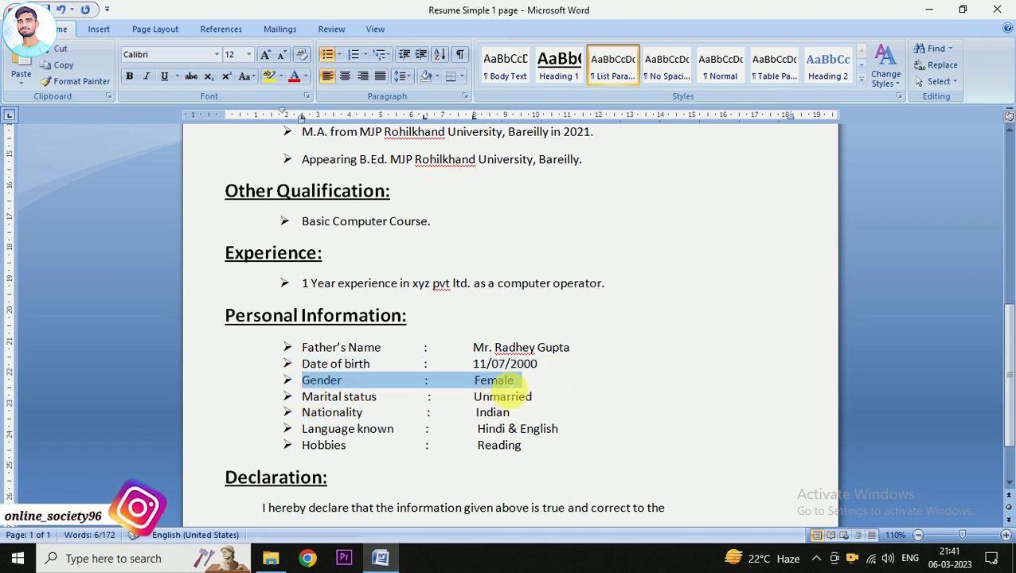
left_click_drag(301, 396, 550, 398)
left_click(475, 398)
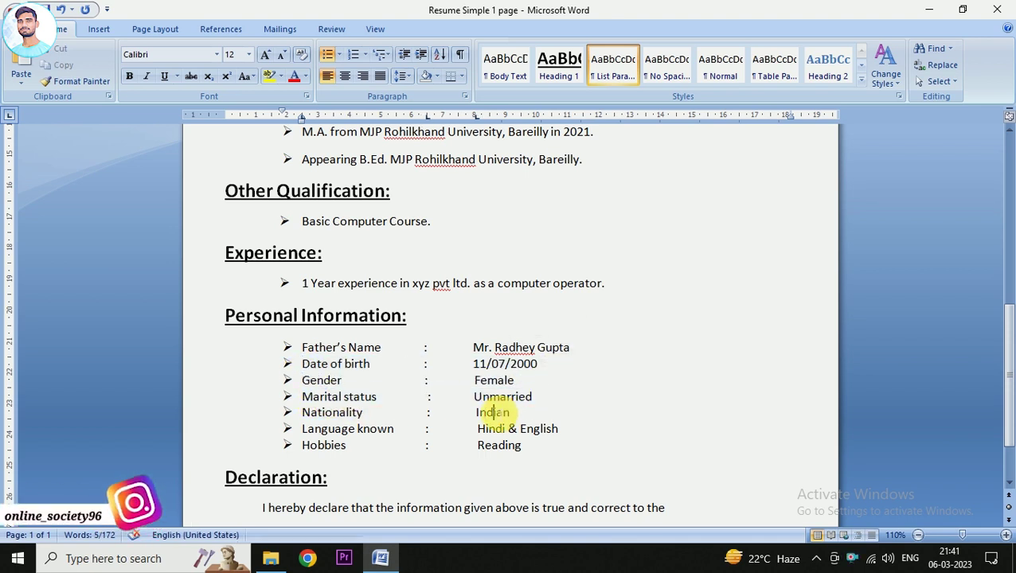
left_click_drag(310, 413, 533, 422)
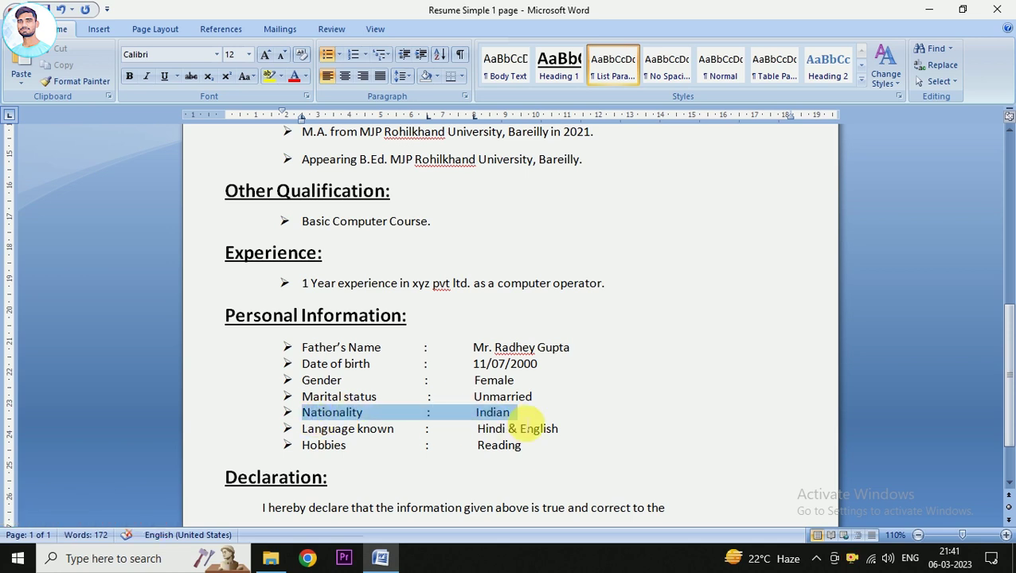
left_click_drag(303, 428, 560, 430)
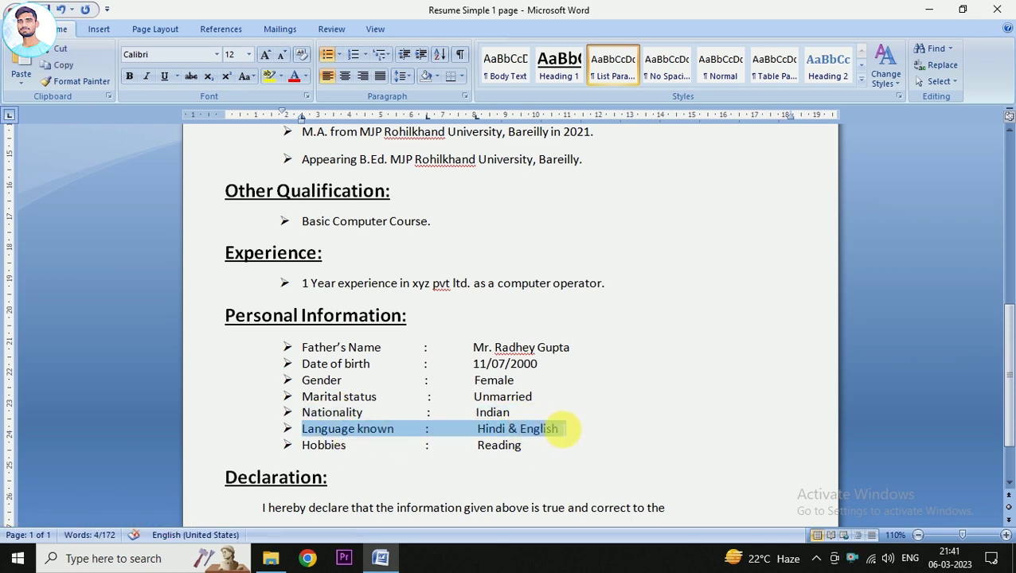
left_click_drag(331, 447, 523, 452)
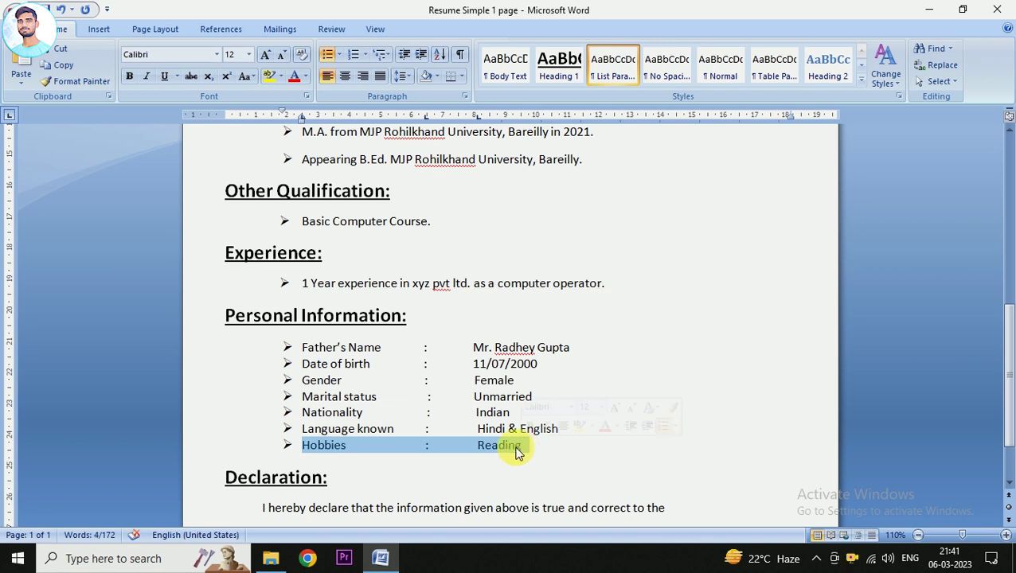
key("Delete")
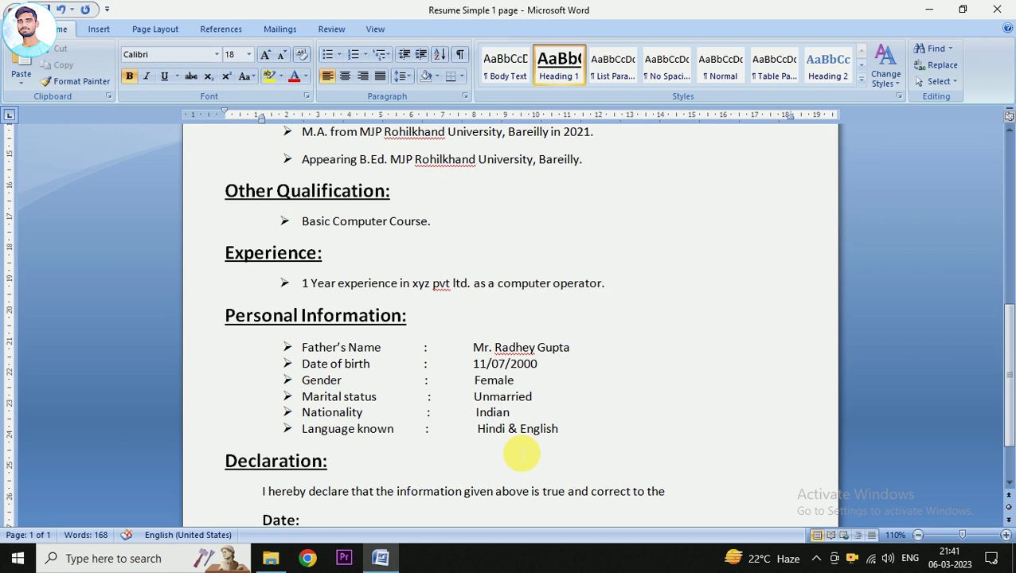
scroll(239, 446, "down", 2)
Step: Review the declaration, the Place line and the signature name
left_click_drag(263, 411, 626, 417)
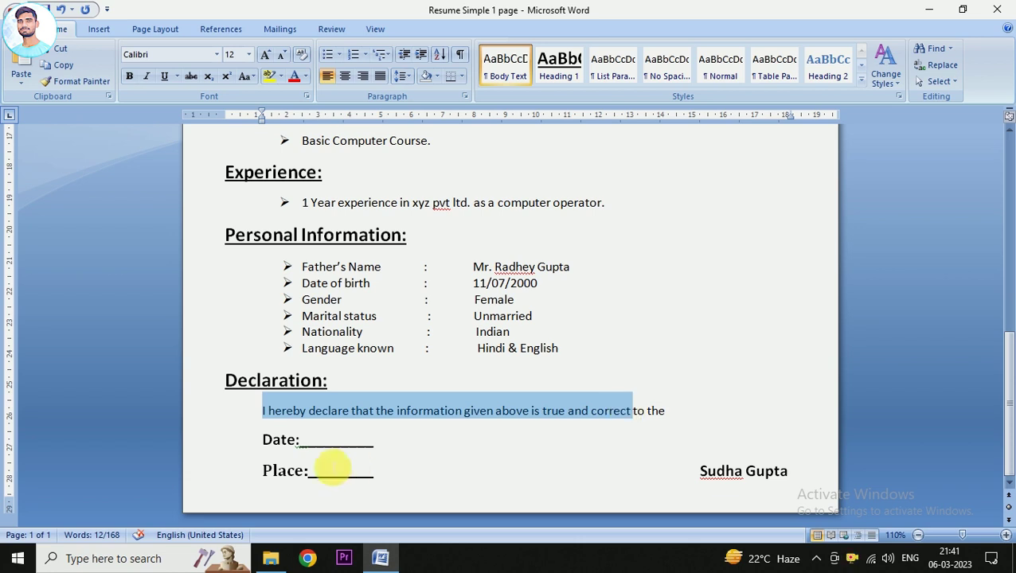
left_click(276, 442)
left_click(289, 474)
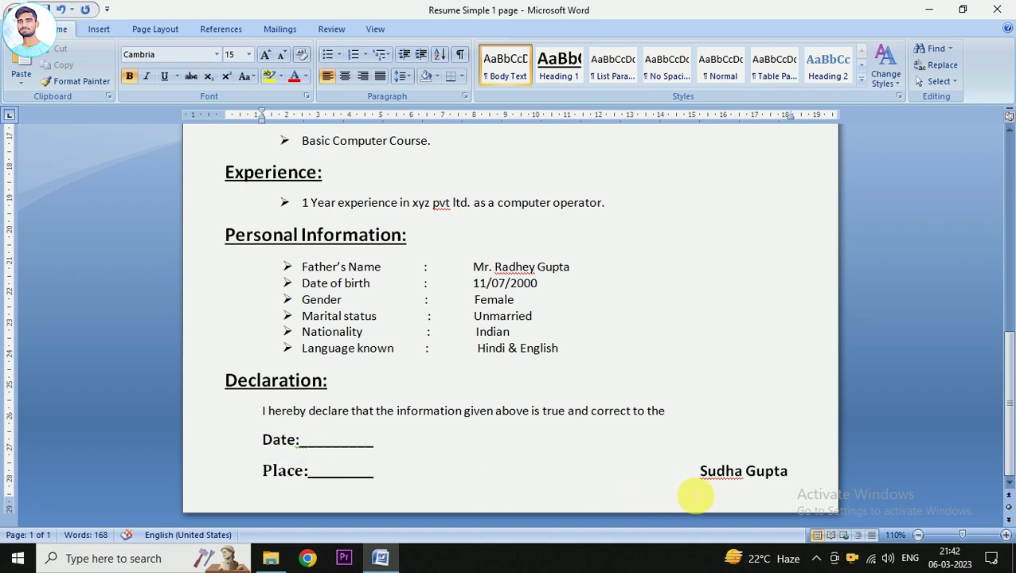
left_click_drag(700, 471, 776, 480)
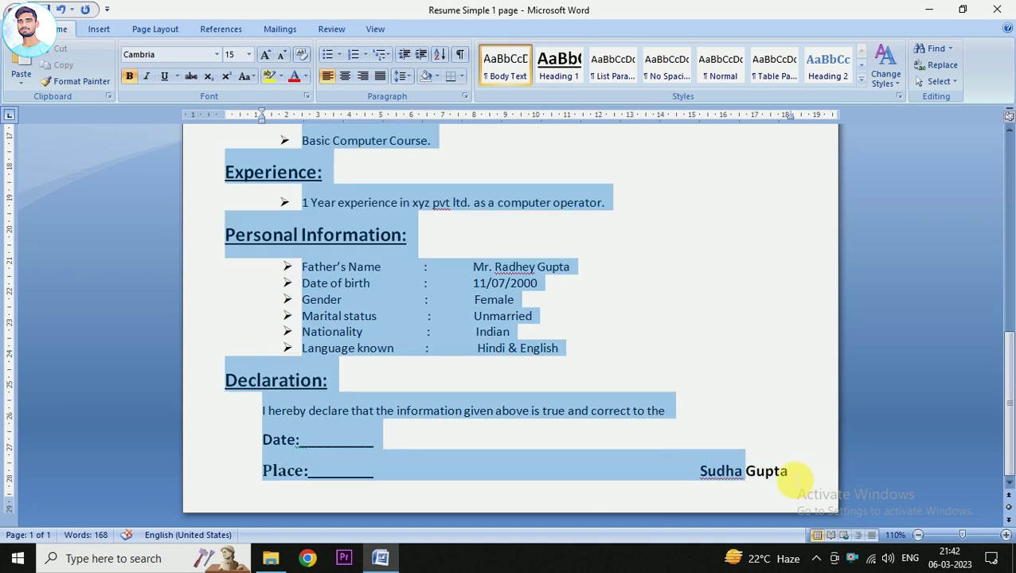
left_click(738, 472)
left_click_drag(701, 471, 763, 476)
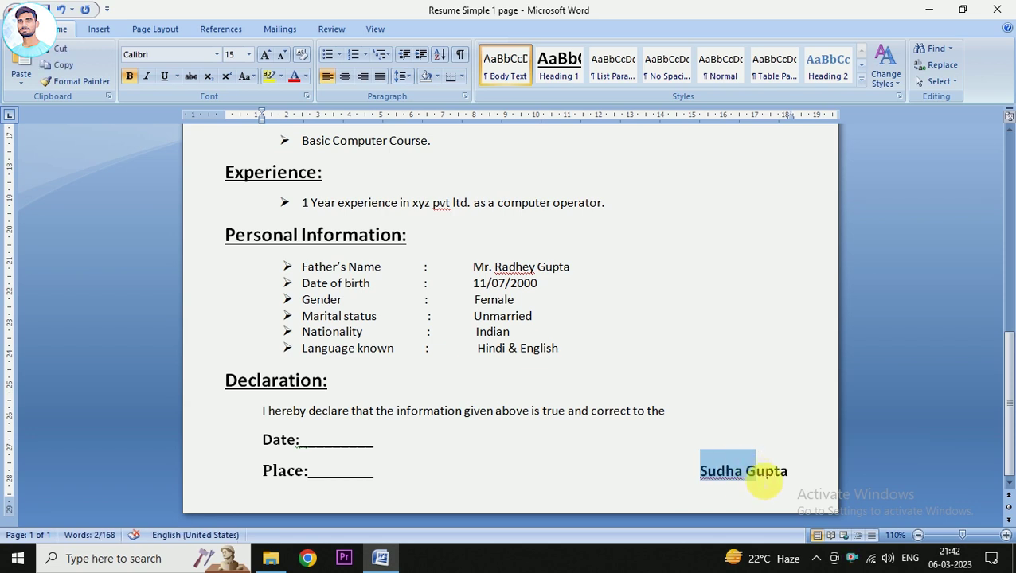
left_click(700, 472)
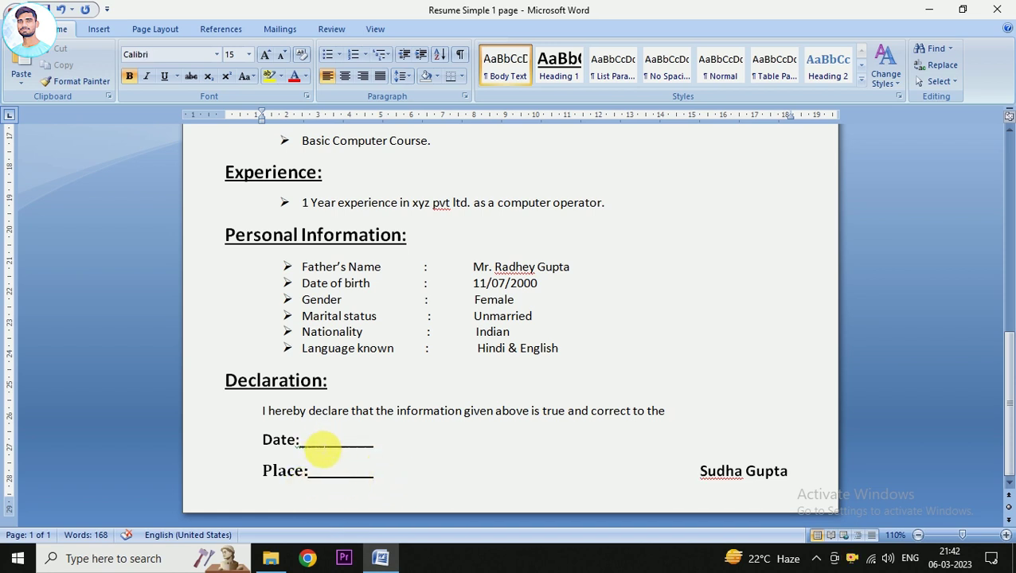
left_click(741, 471)
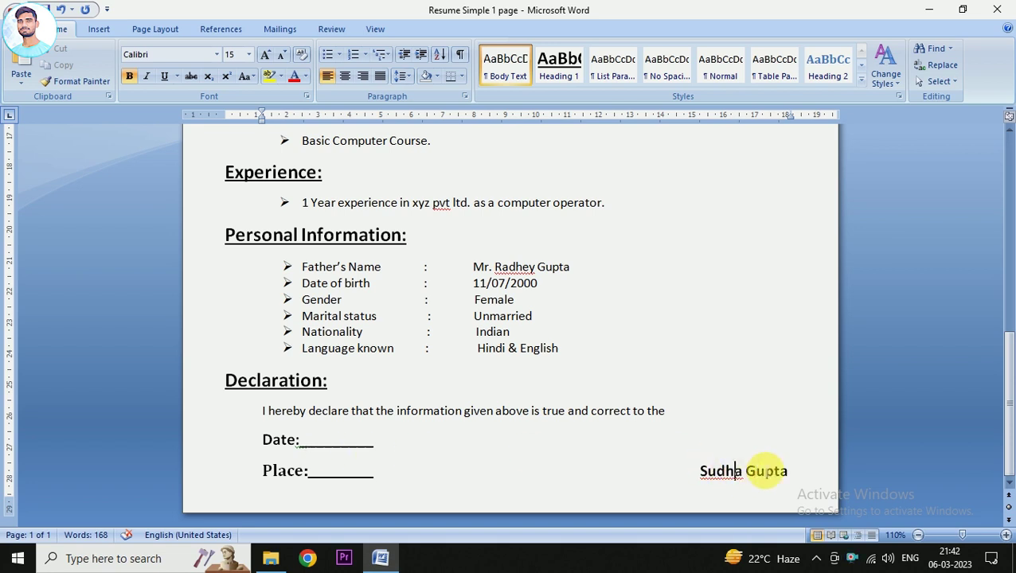
left_click_drag(741, 472, 857, 477)
double_click(784, 473)
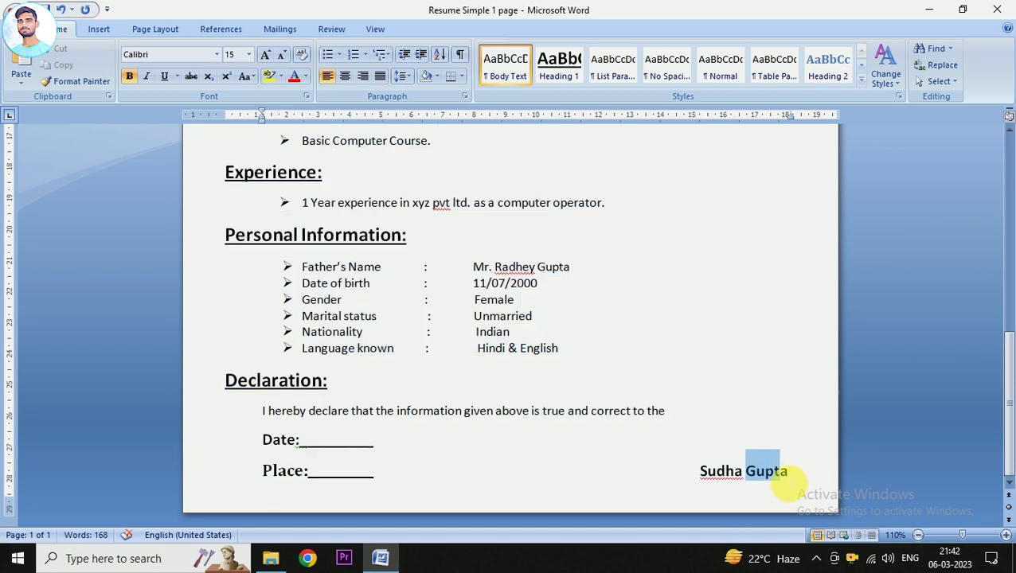
left_click_drag(788, 481, 785, 483)
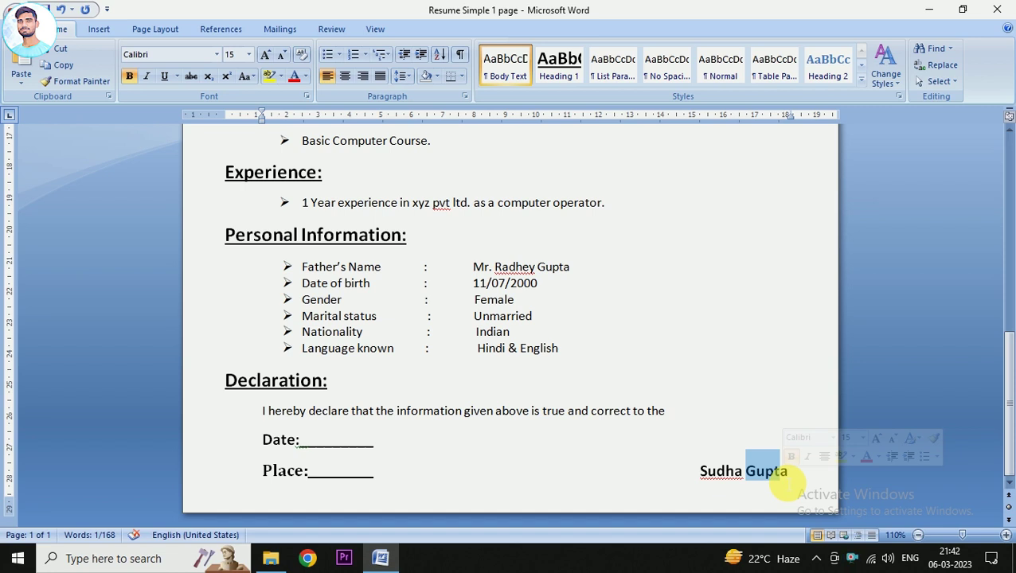
scroll(784, 483, "up", 10)
scroll(433, 362, "up", 2)
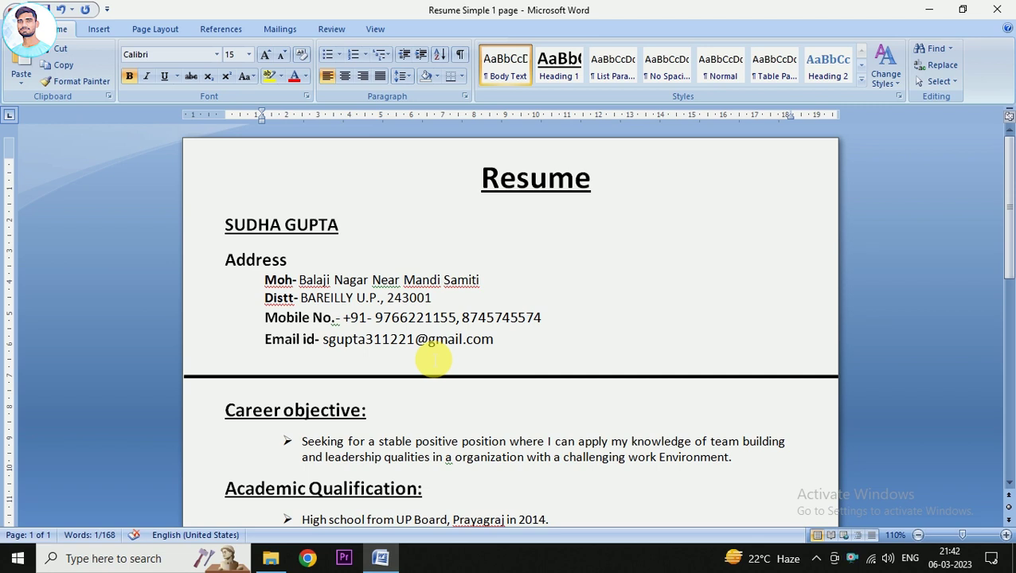
Step: Save and close the resume, then open Resume with Marks 1 page
key("ctrl+s")
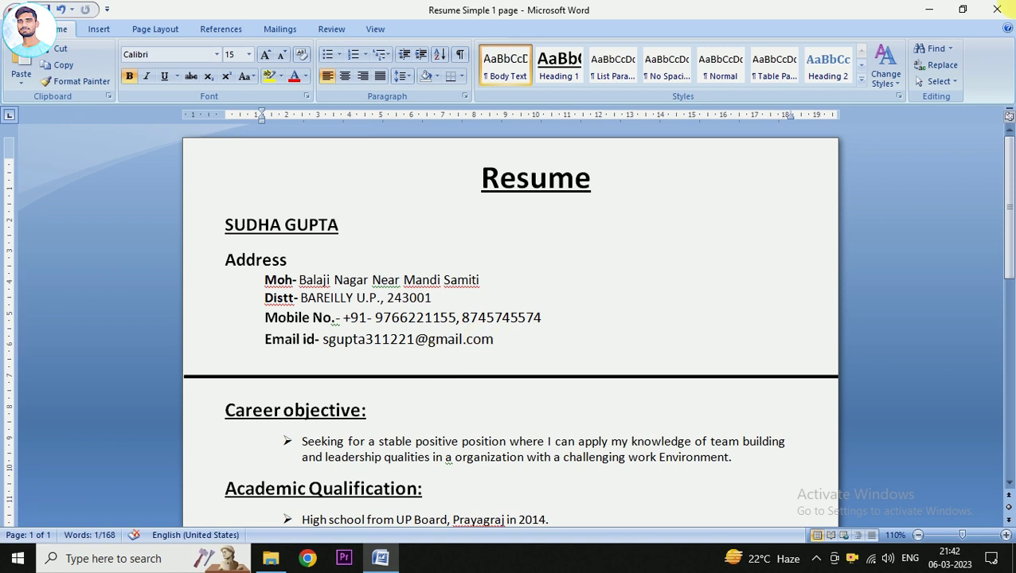
left_click(997, 9)
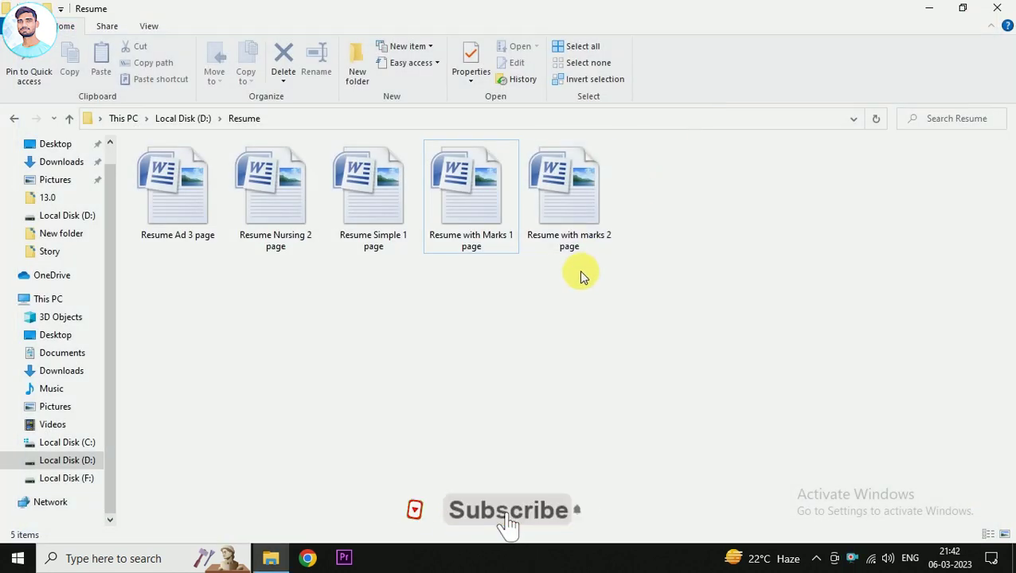
left_click(471, 237)
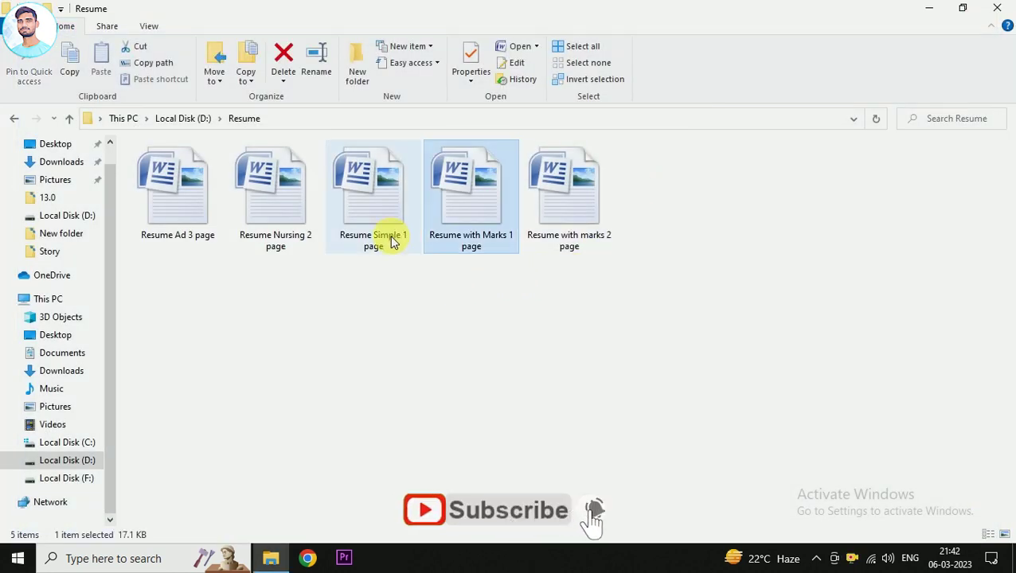
double_click(472, 237)
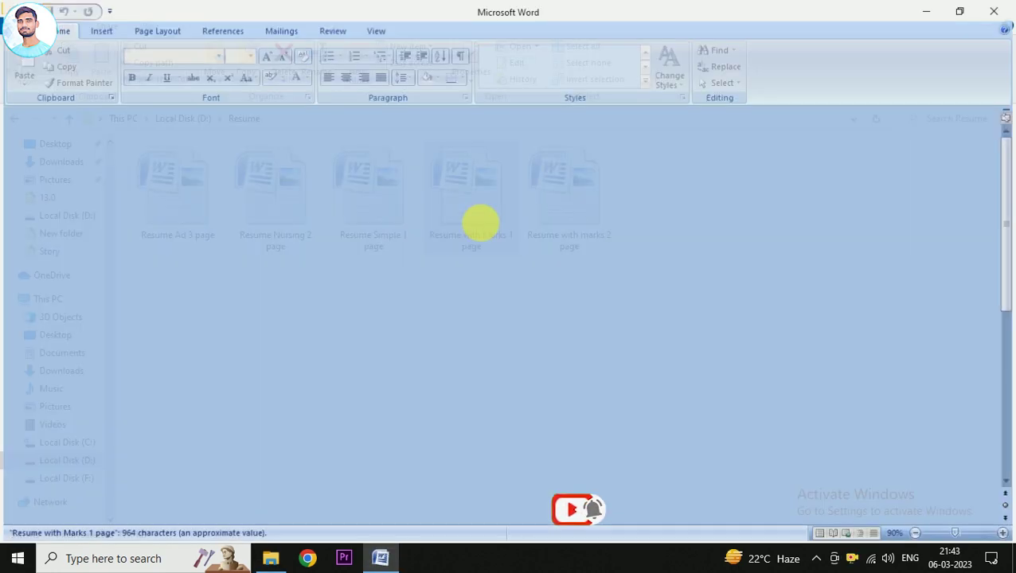
scroll(483, 311, "down", 4)
scroll(486, 294, "down", 1)
scroll(492, 267, "up", 5)
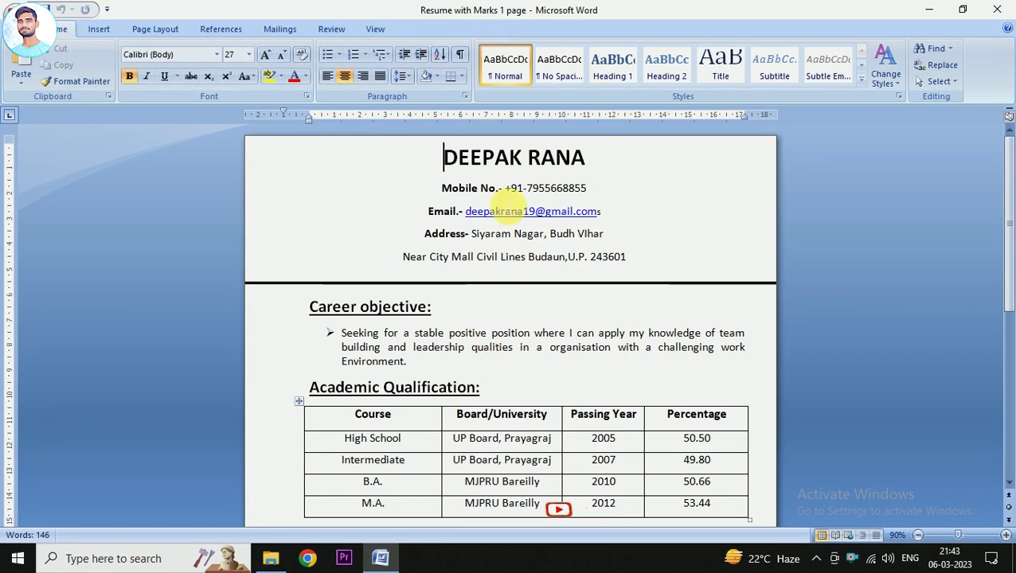
left_click_drag(443, 158, 563, 167)
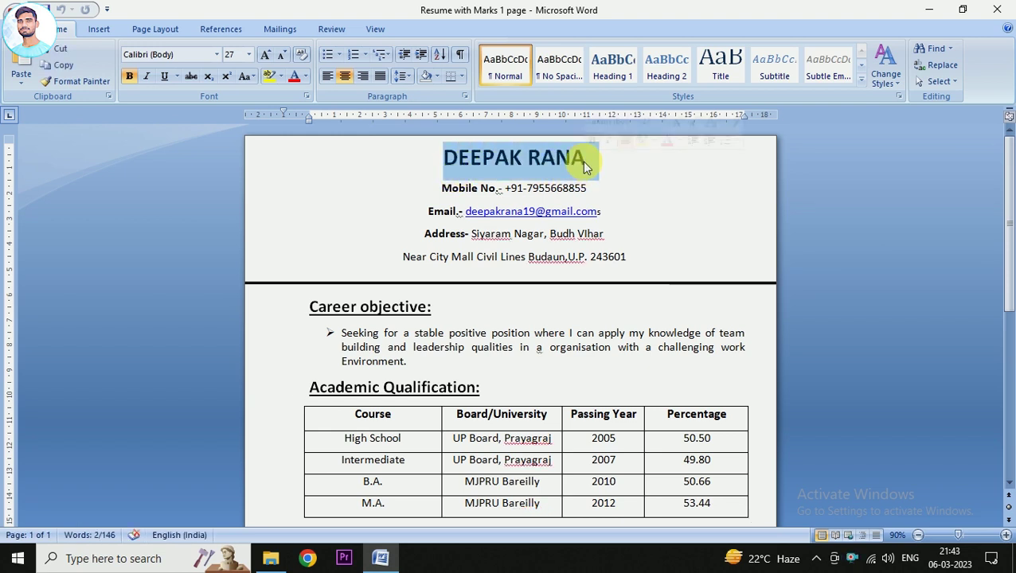
left_click_drag(449, 165, 617, 141)
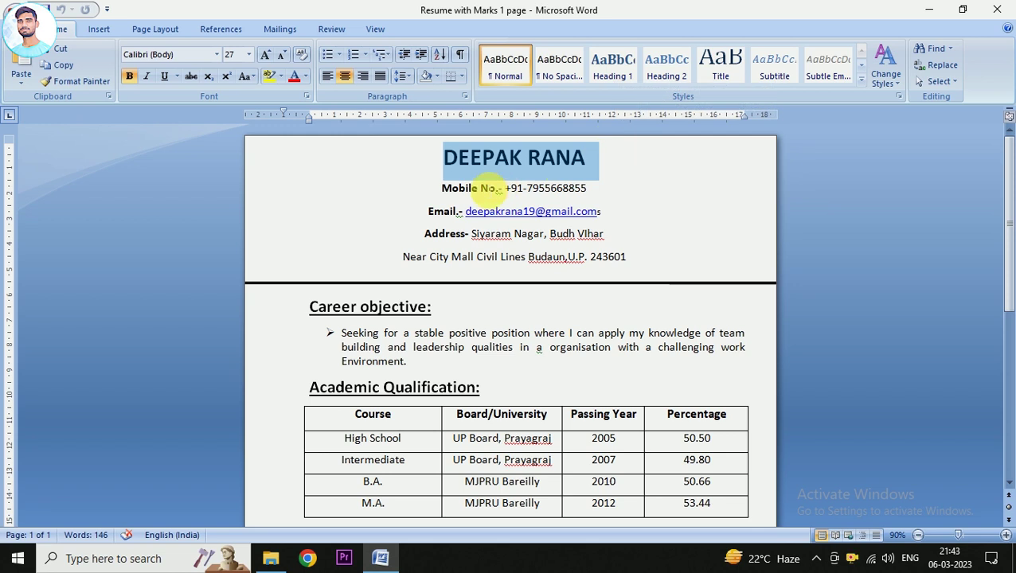
left_click_drag(443, 188, 601, 191)
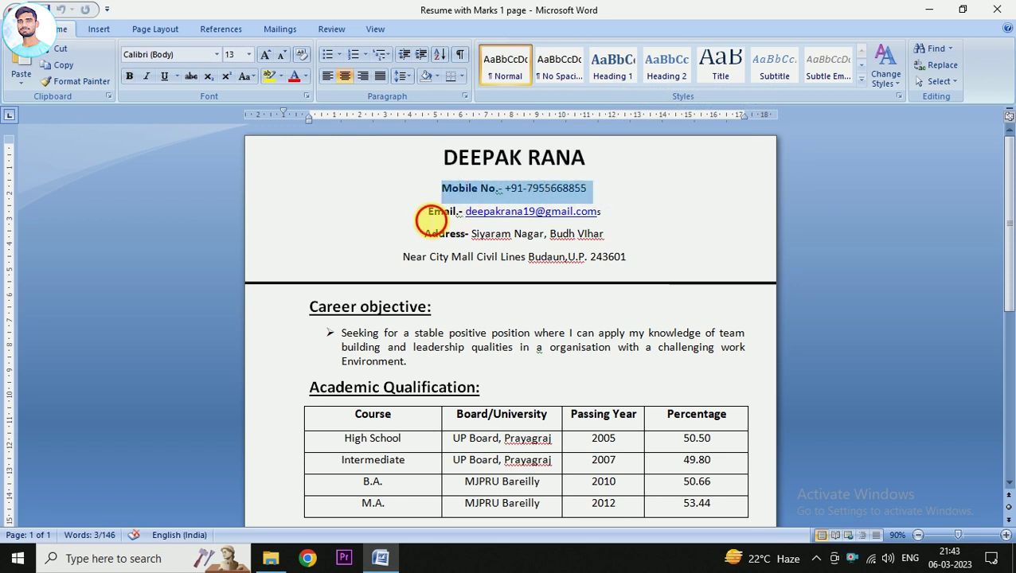
left_click_drag(434, 232, 641, 269)
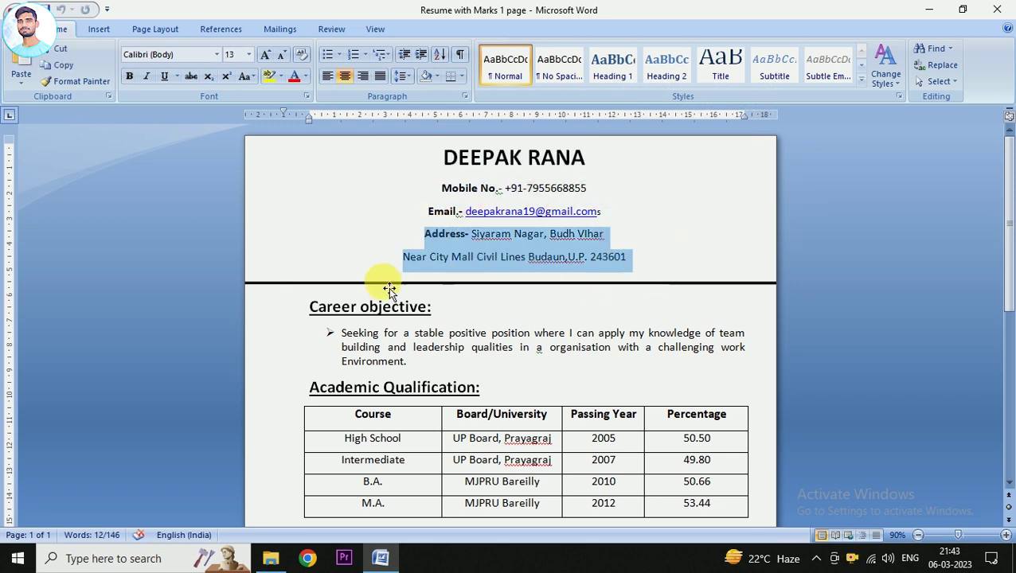
left_click_drag(336, 305, 451, 346)
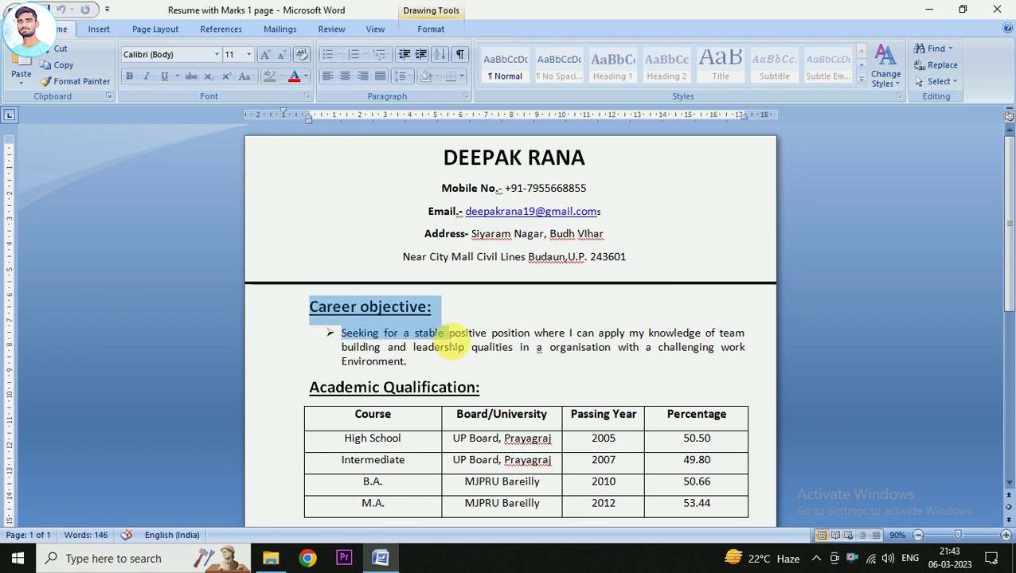
scroll(458, 390, "down", 2)
left_click_drag(319, 282, 544, 404)
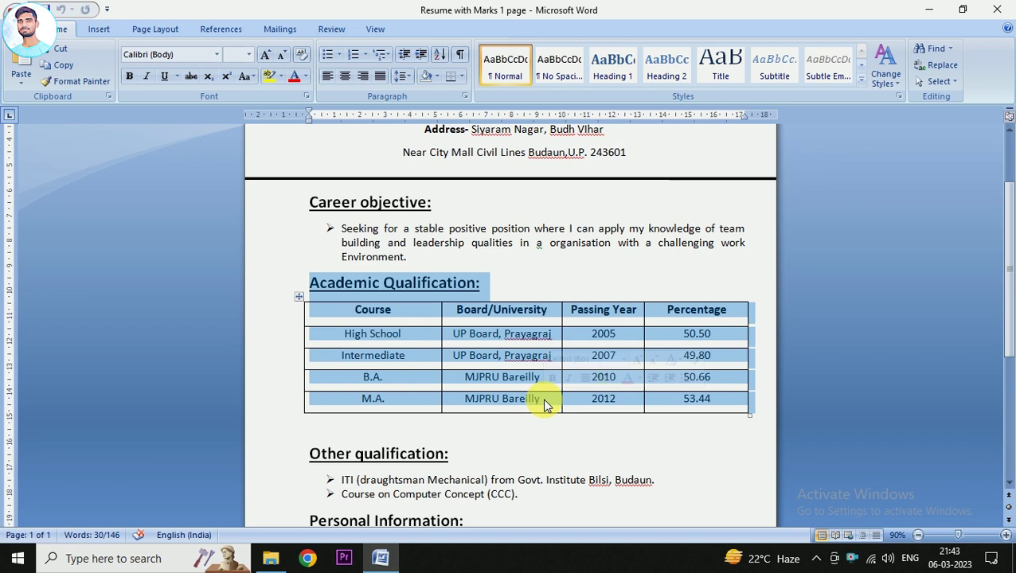
left_click(360, 309)
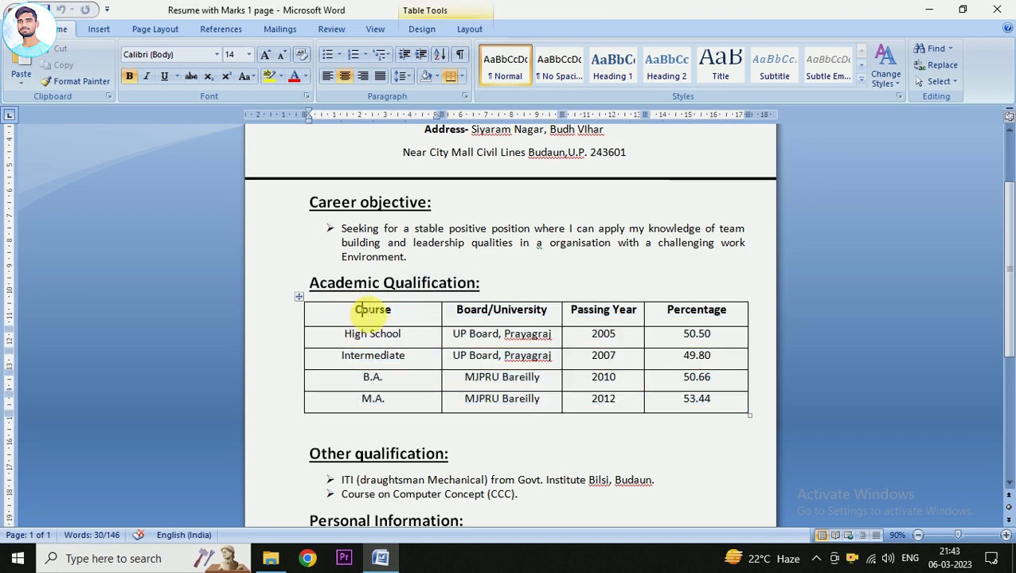
left_click(708, 310)
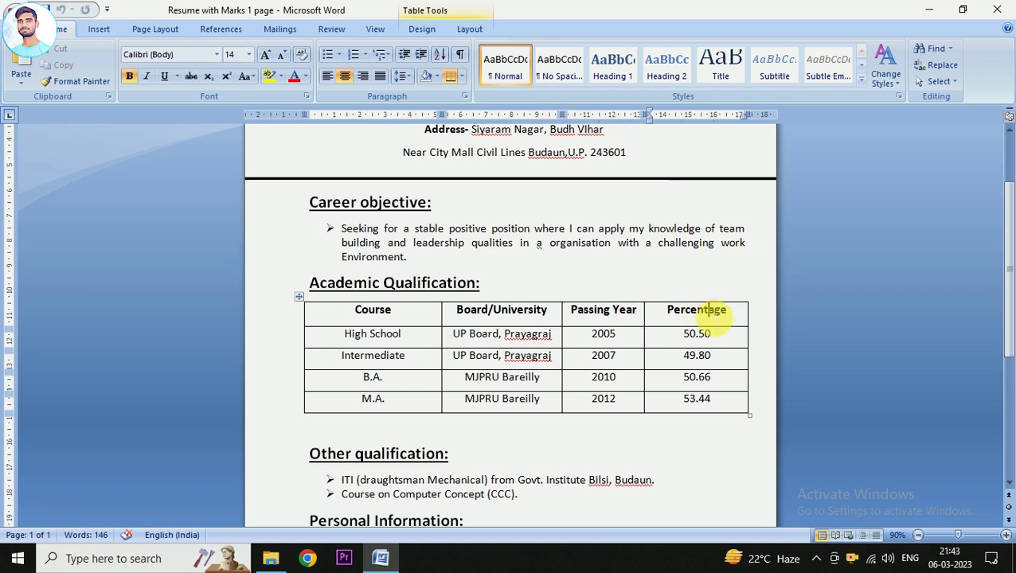
left_click_drag(681, 334, 727, 338)
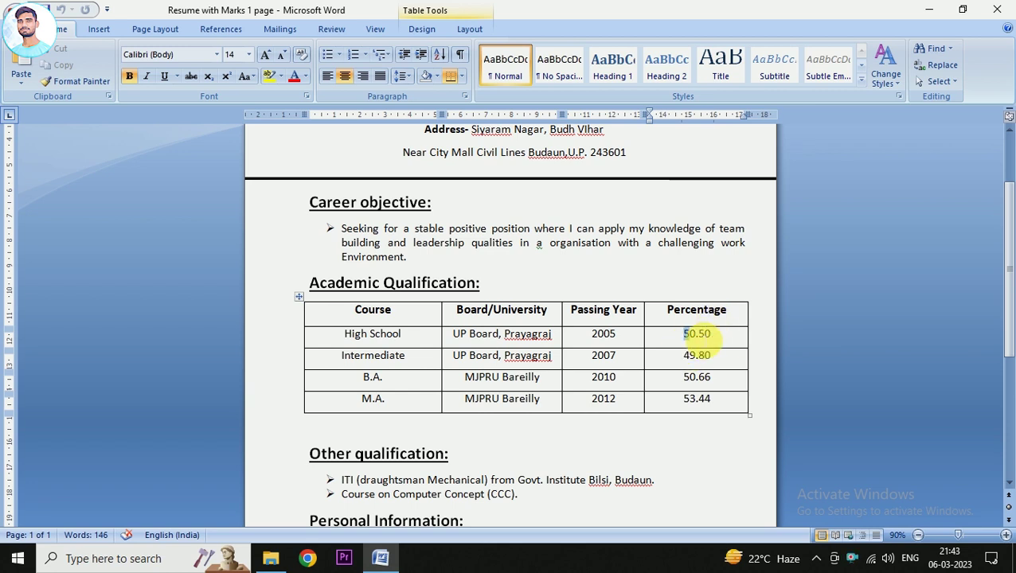
scroll(700, 342, "down", 3)
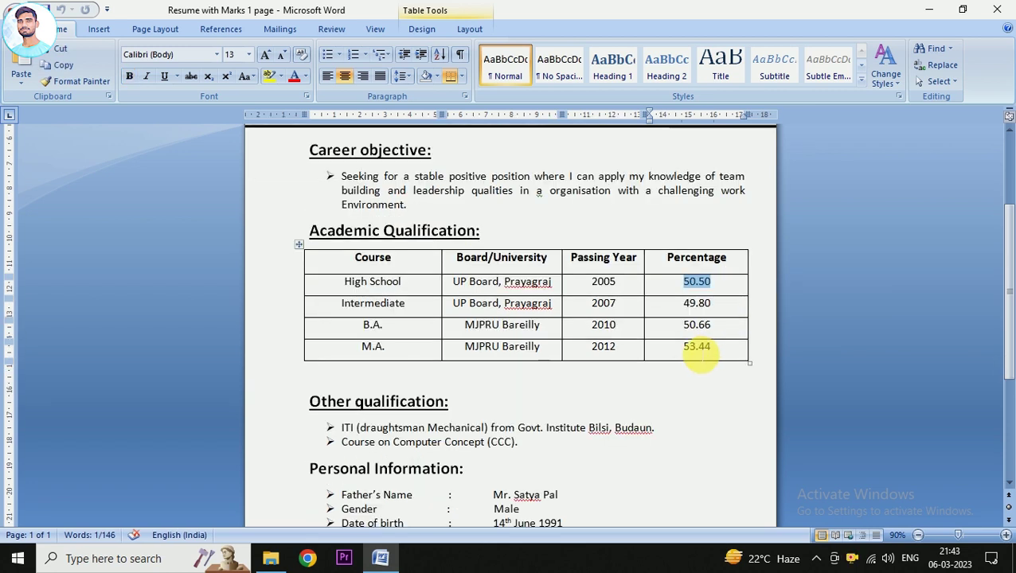
left_click_drag(339, 210, 623, 273)
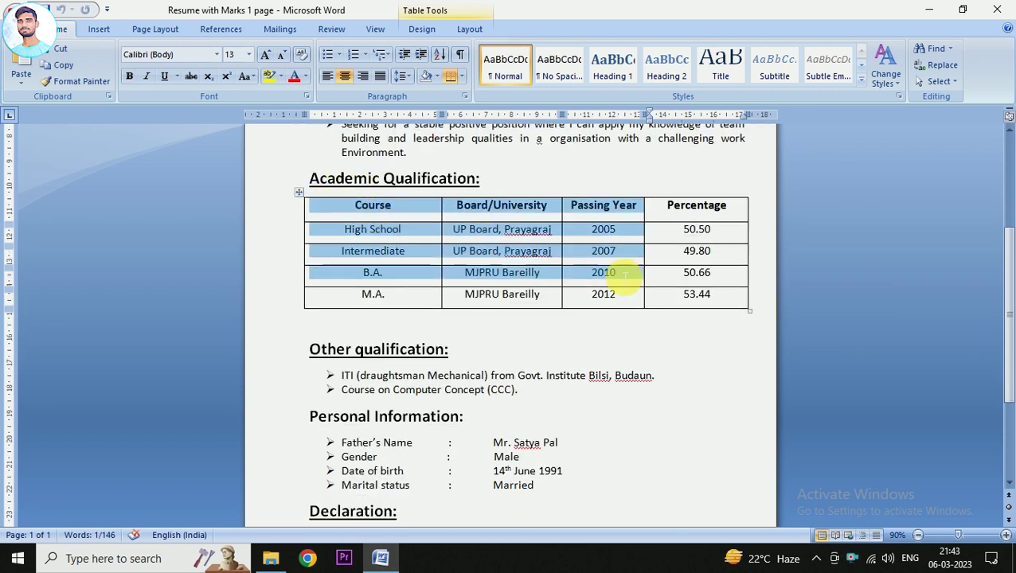
scroll(621, 279, "up", 5)
scroll(462, 163, "up", 2)
left_click_drag(444, 158, 628, 256)
scroll(641, 260, "down", 6)
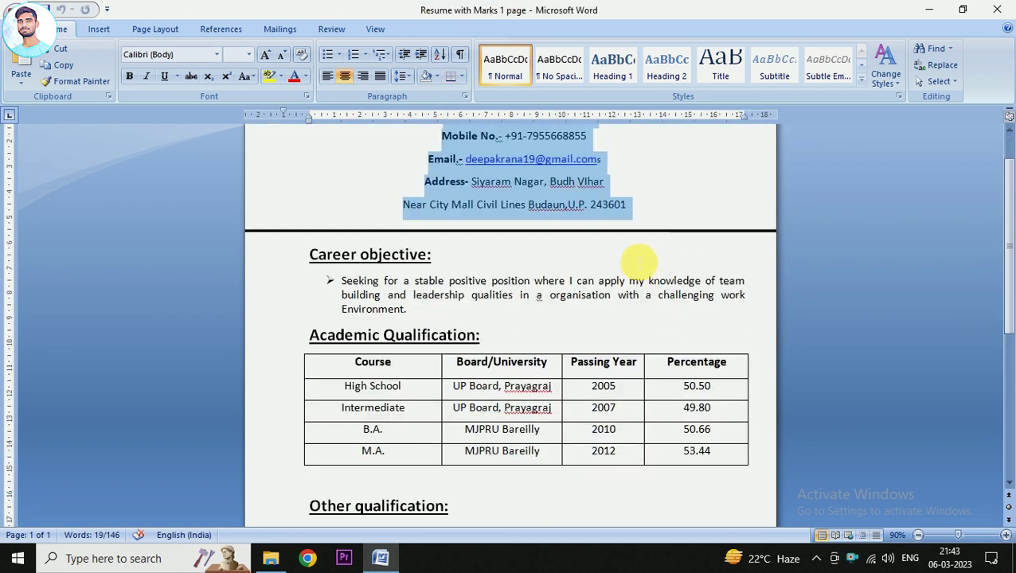
left_click_drag(360, 353, 460, 390)
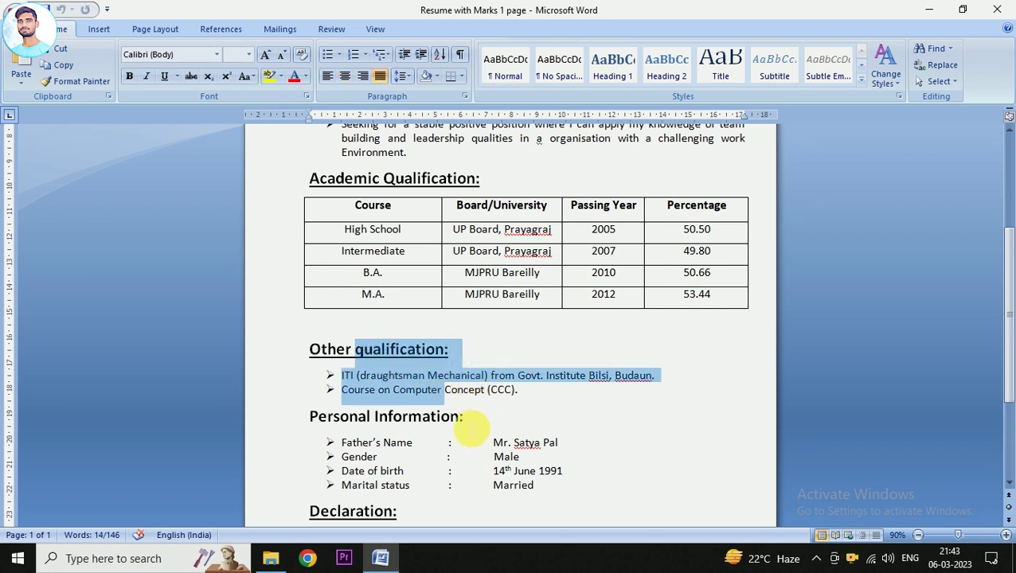
scroll(352, 430, "down", 2)
left_click_drag(313, 313, 390, 340)
left_click_drag(311, 407, 396, 433)
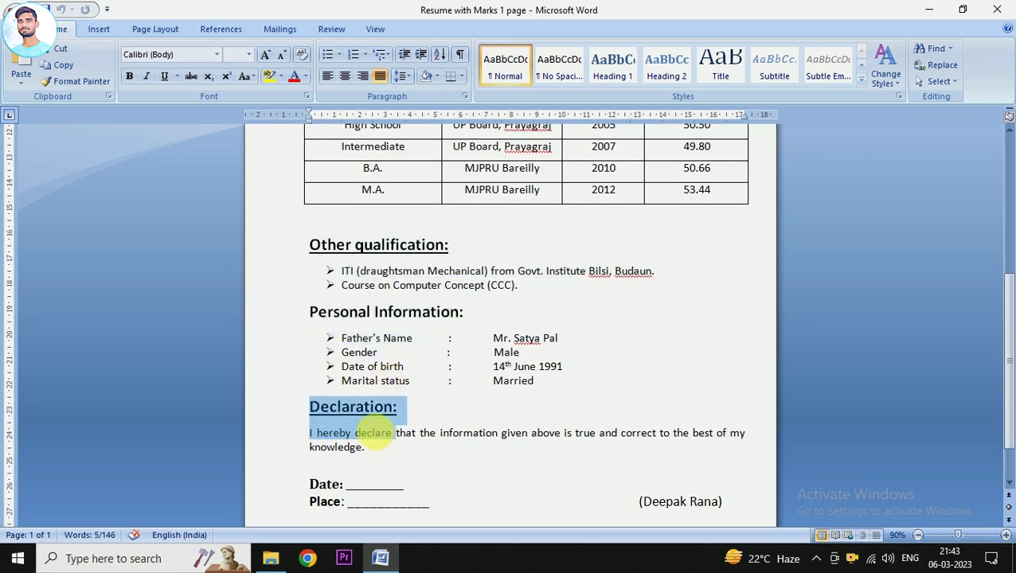
left_click_drag(311, 477, 362, 501)
scroll(374, 502, "down", 1)
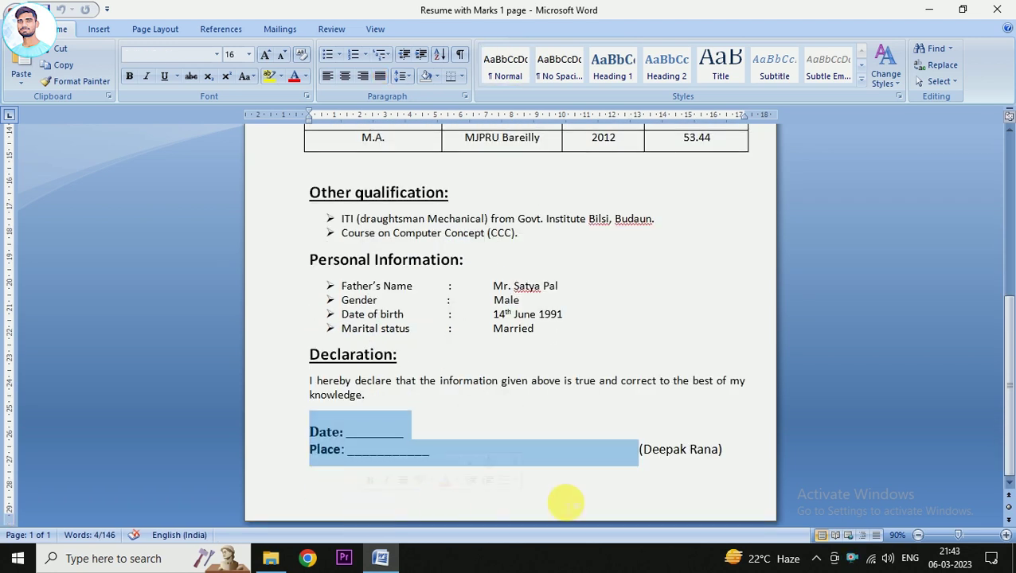
left_click(634, 450)
left_click_drag(637, 458, 753, 454)
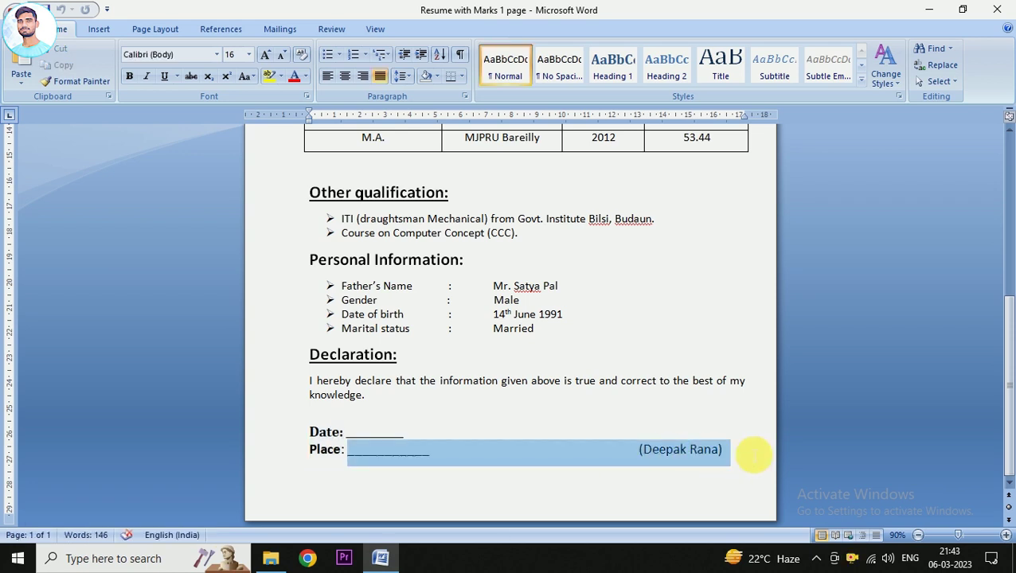
scroll(649, 469, "up", 1)
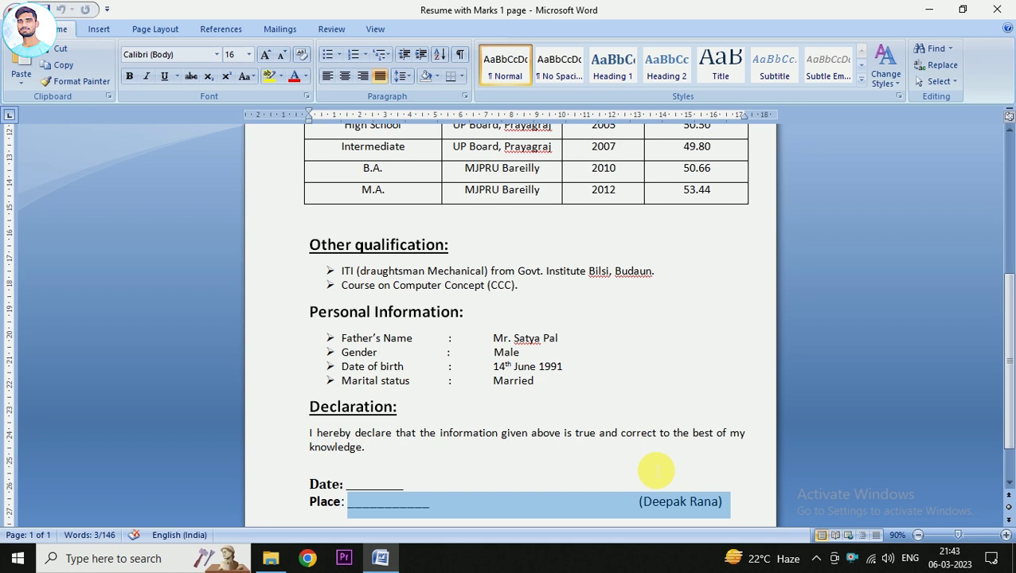
scroll(655, 470, "up", 2)
scroll(498, 380, "up", 3)
scroll(504, 382, "up", 1)
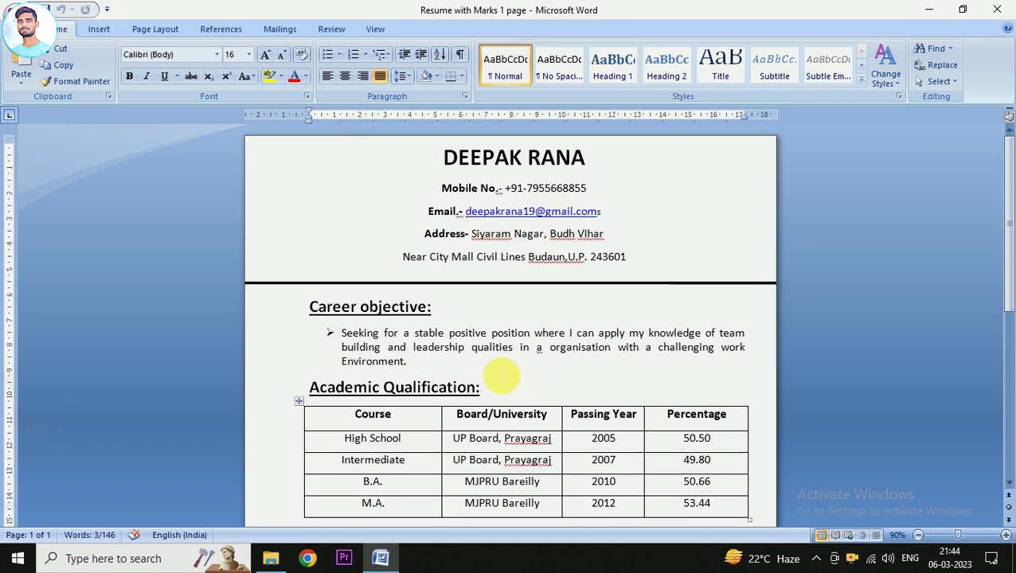
key("alt+F4")
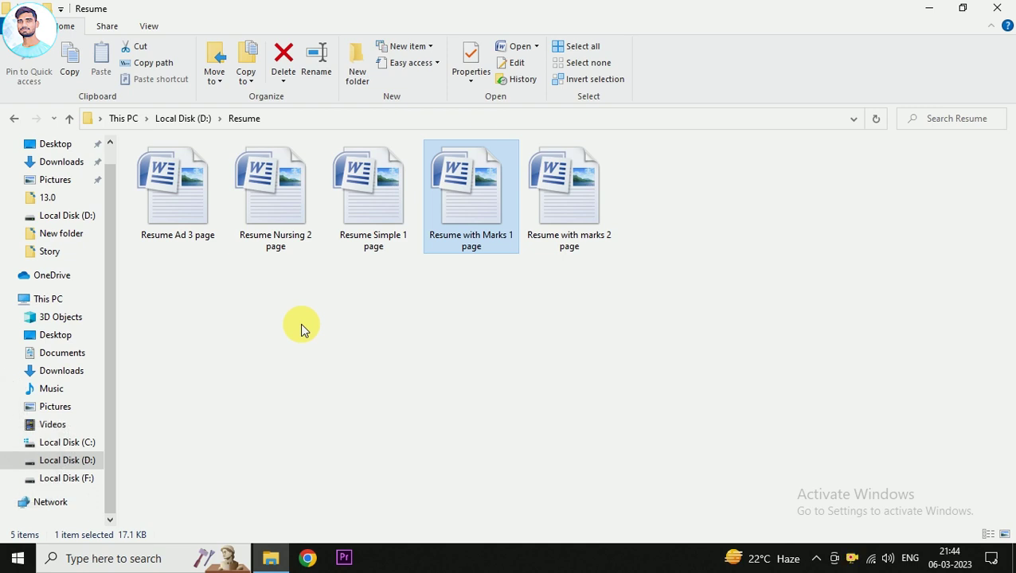
Step: Open Resume with marks 2 page, glance at its CURRICULUM VITAE title, and return to the folder
key("Right")
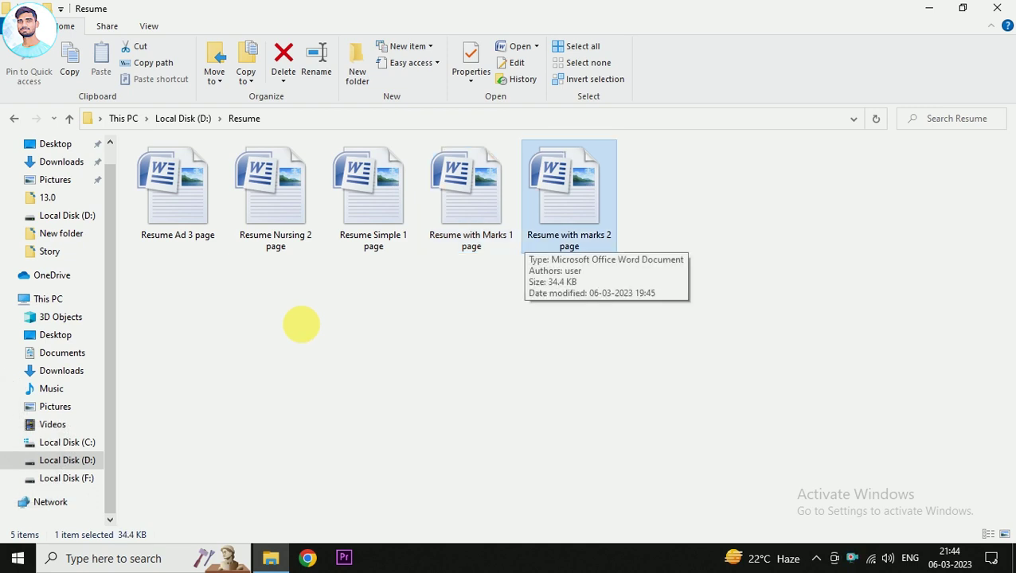
key("Return")
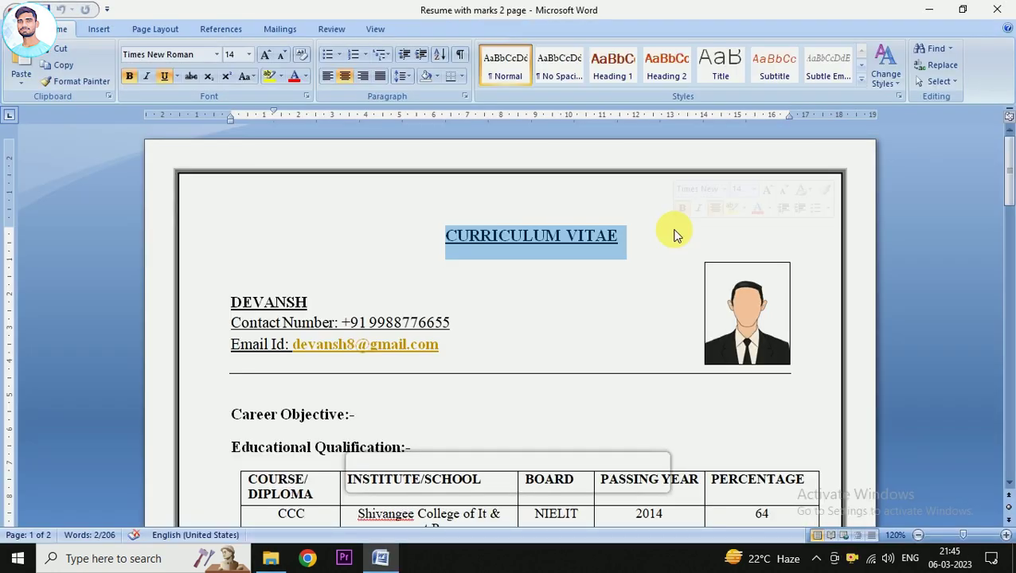
left_click_drag(471, 235, 447, 233)
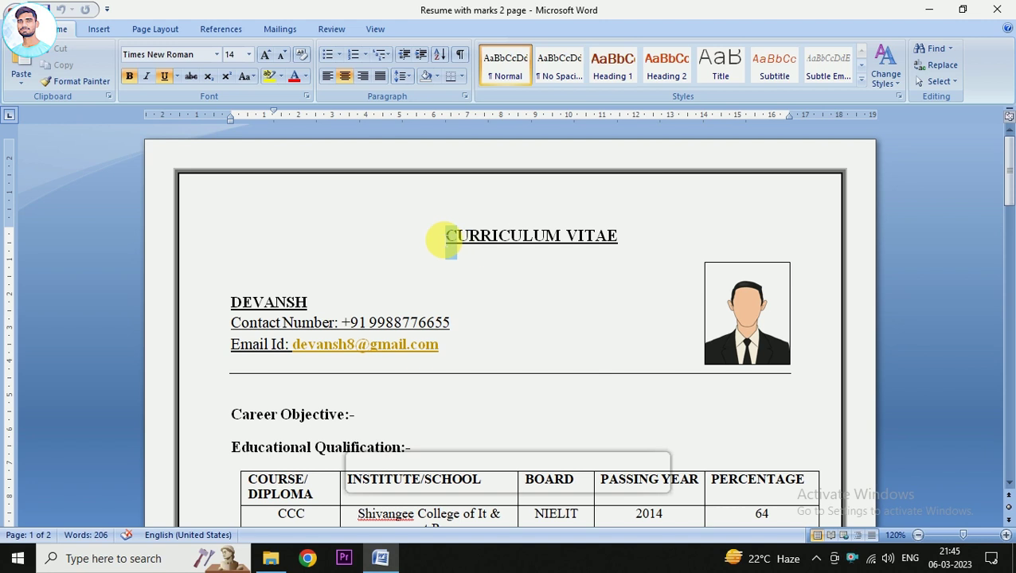
left_click(571, 237)
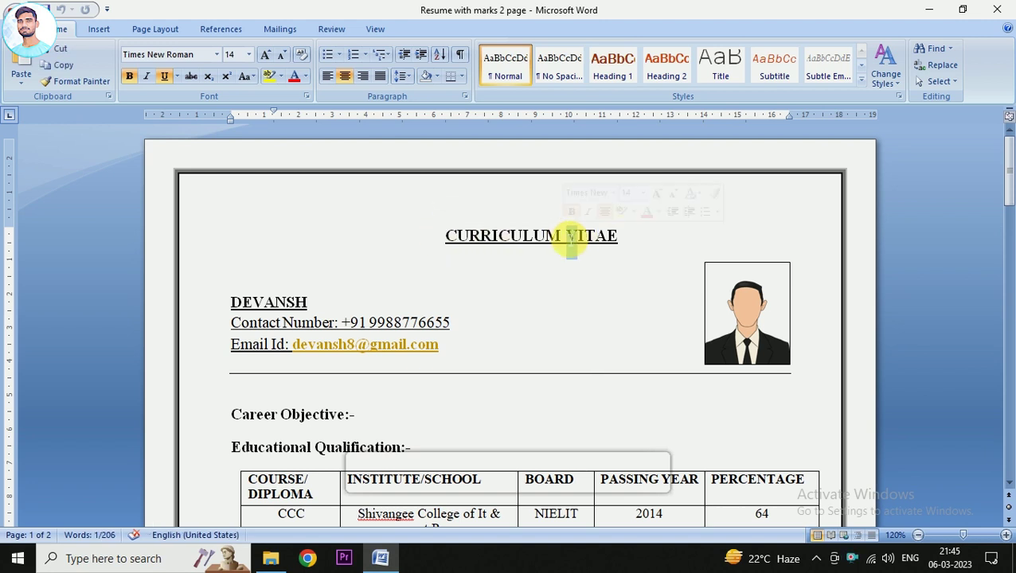
key("alt+Tab")
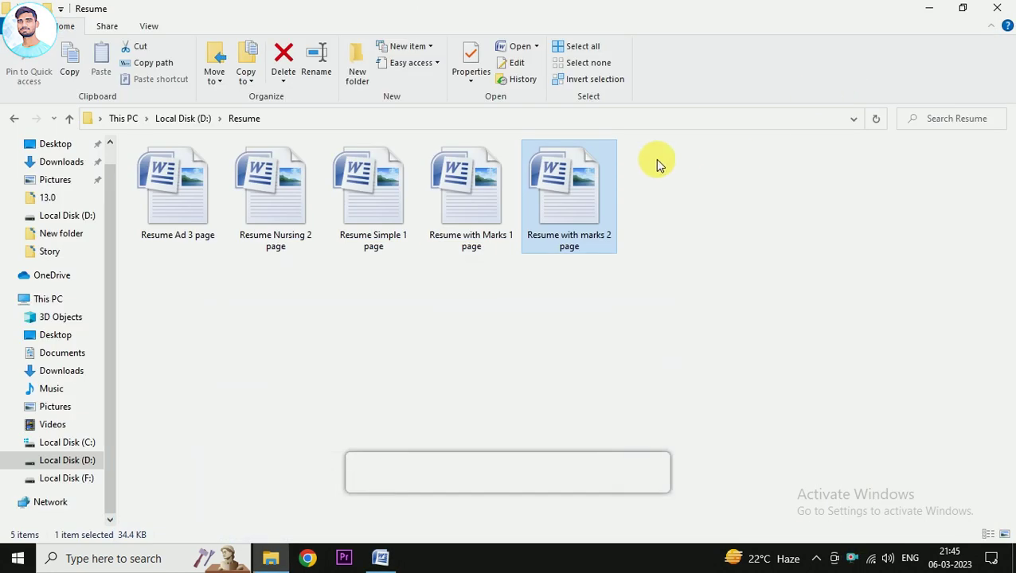
Step: Reopen the edited Resume Simple 1 page document from the Resume folder
double_click(386, 223)
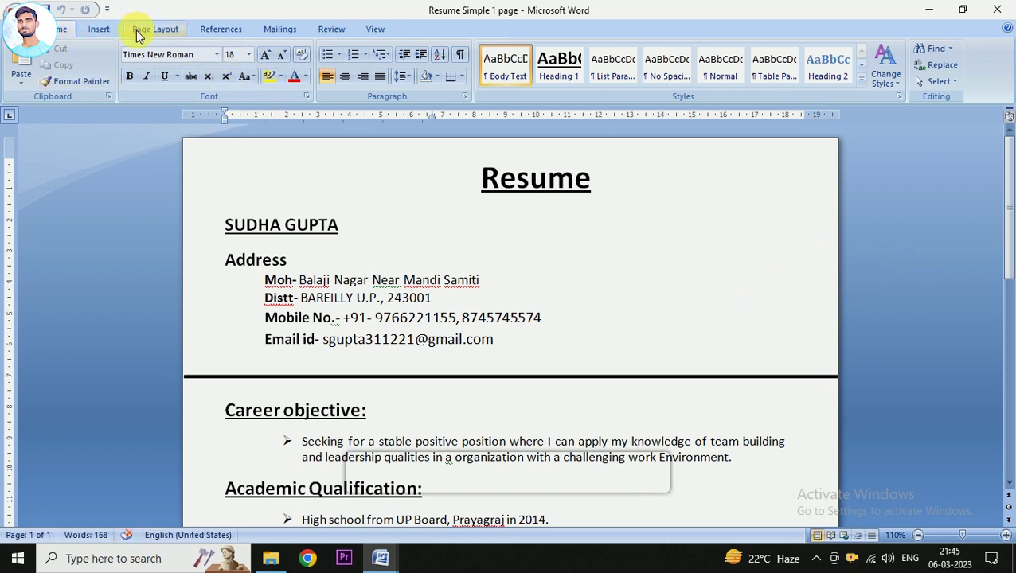
Step: Insert a photo, float it in front of text, shrink it and move it right
left_click(97, 35)
left_click(162, 64)
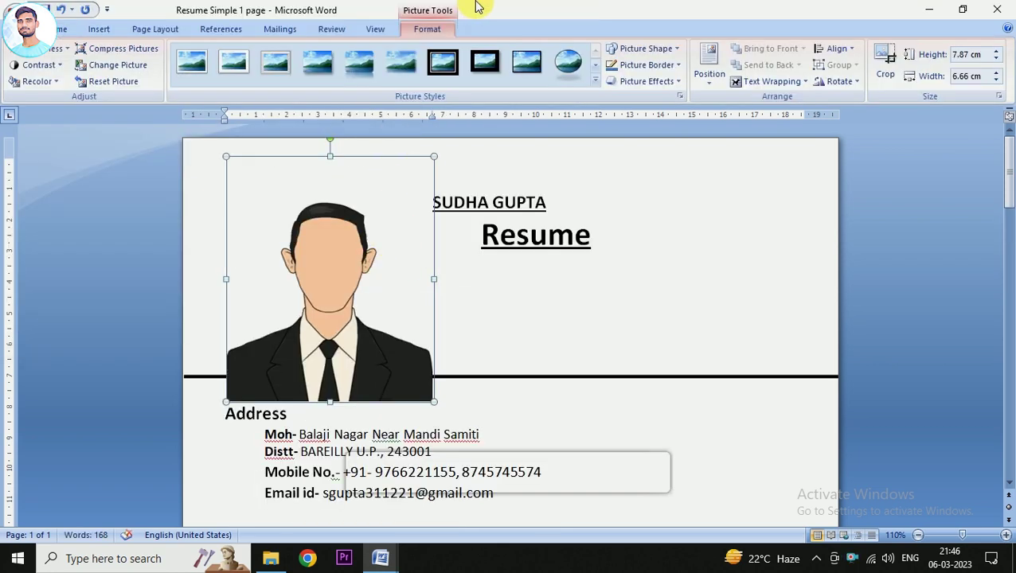
left_click(774, 82)
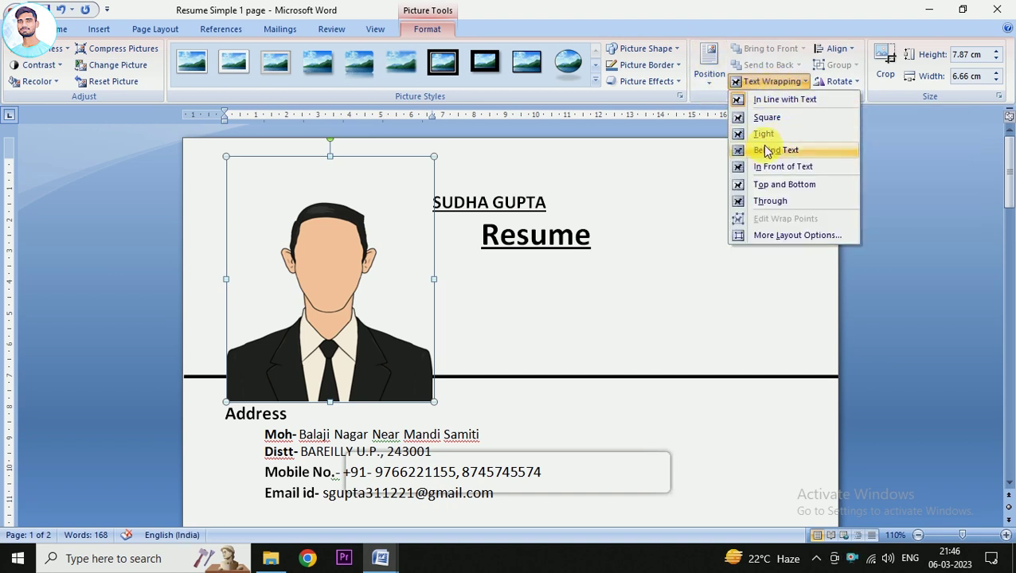
left_click(780, 168)
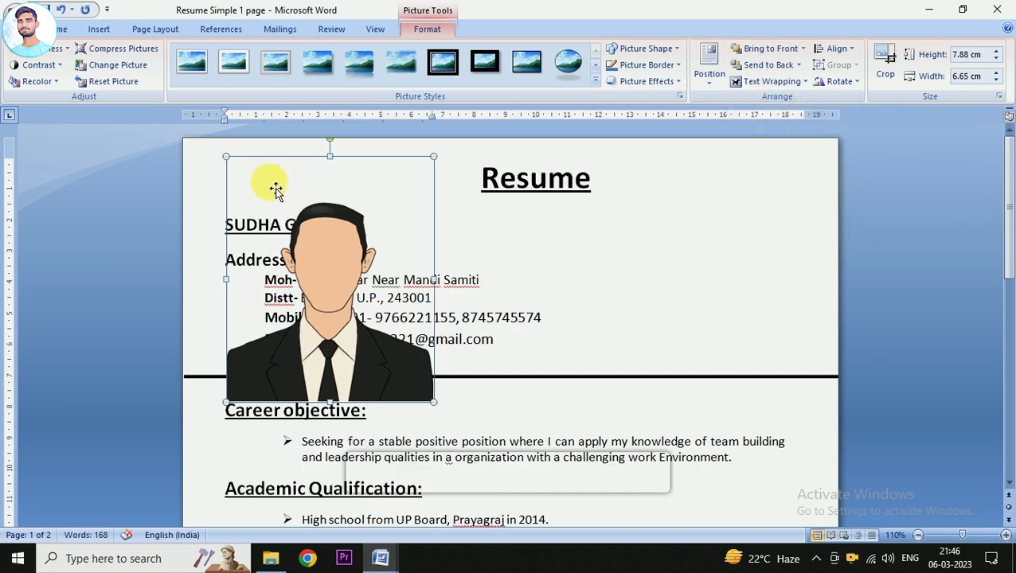
left_click_drag(227, 158, 302, 246)
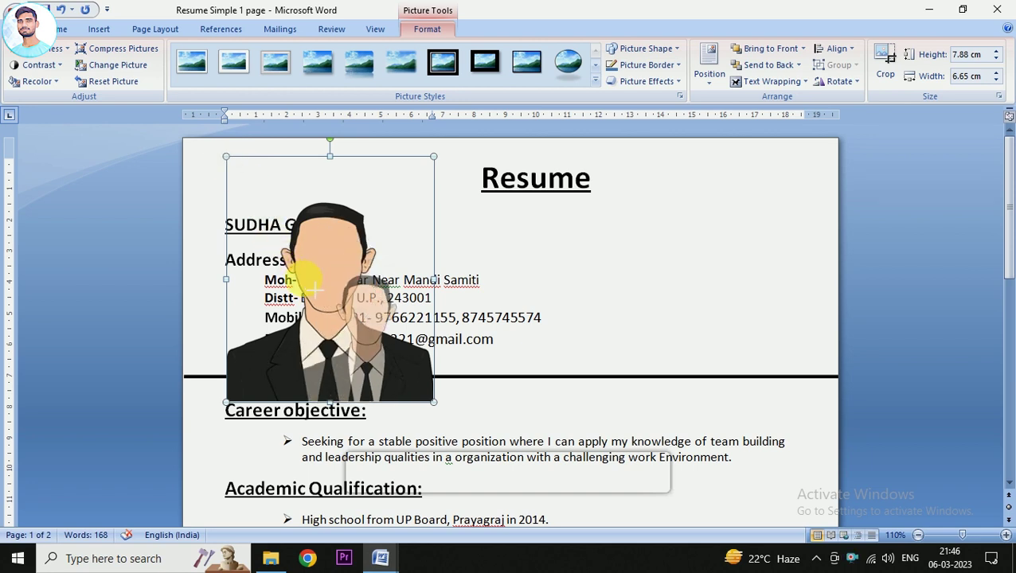
left_click_drag(388, 380, 749, 324)
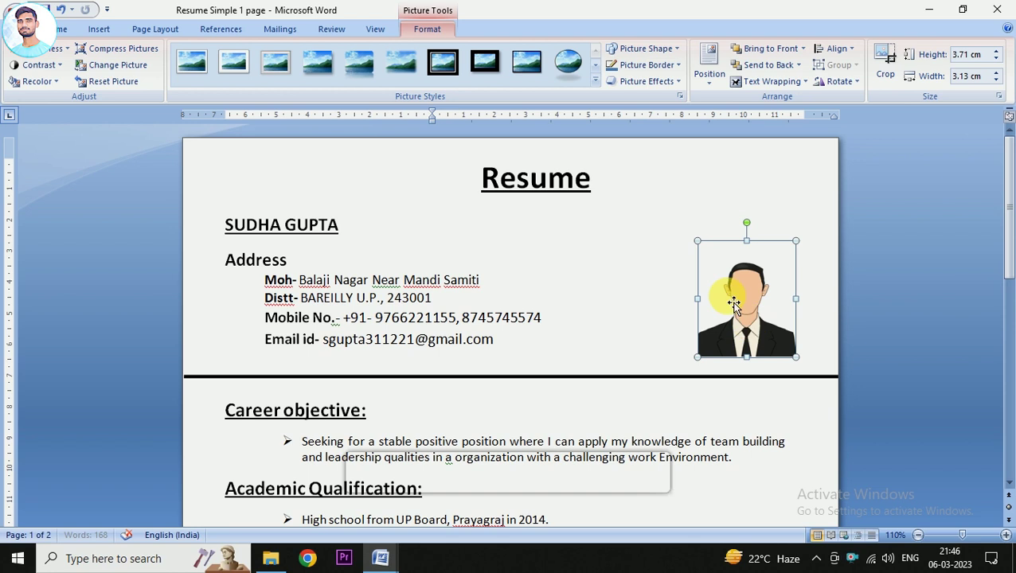
Step: Give the photo the reflected rounded picture style, then close the document
left_click(440, 63)
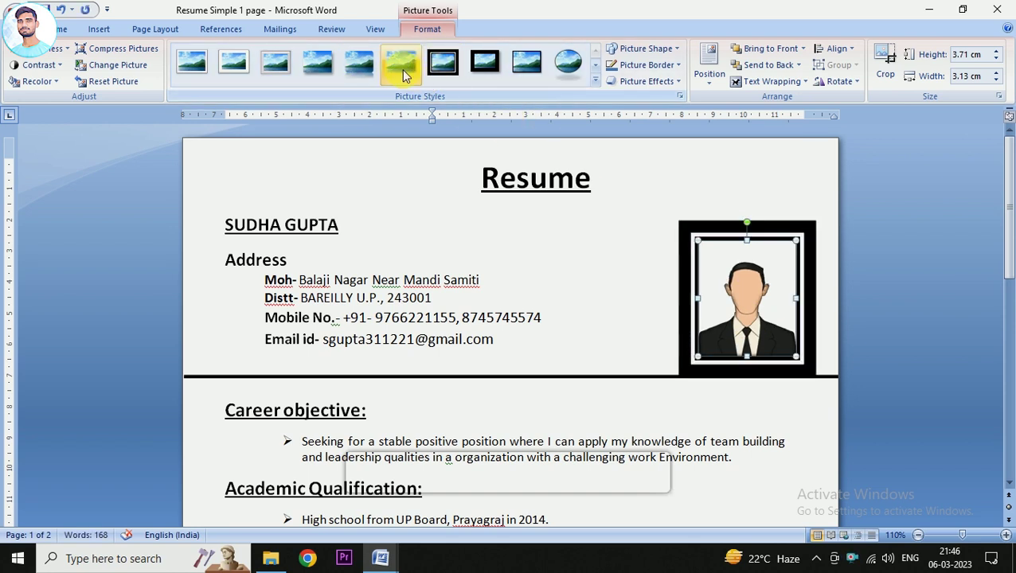
left_click(316, 64)
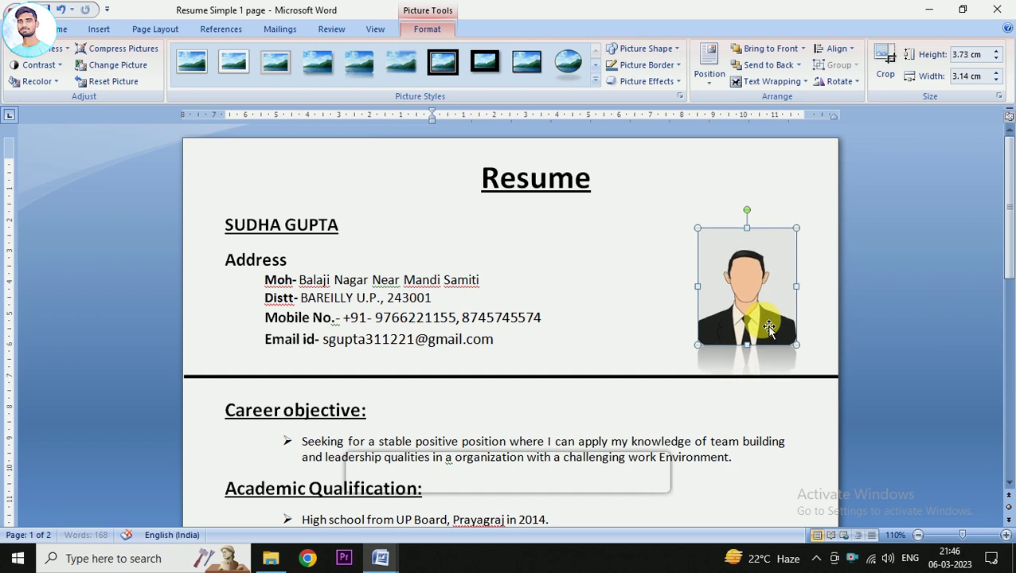
left_click(627, 297)
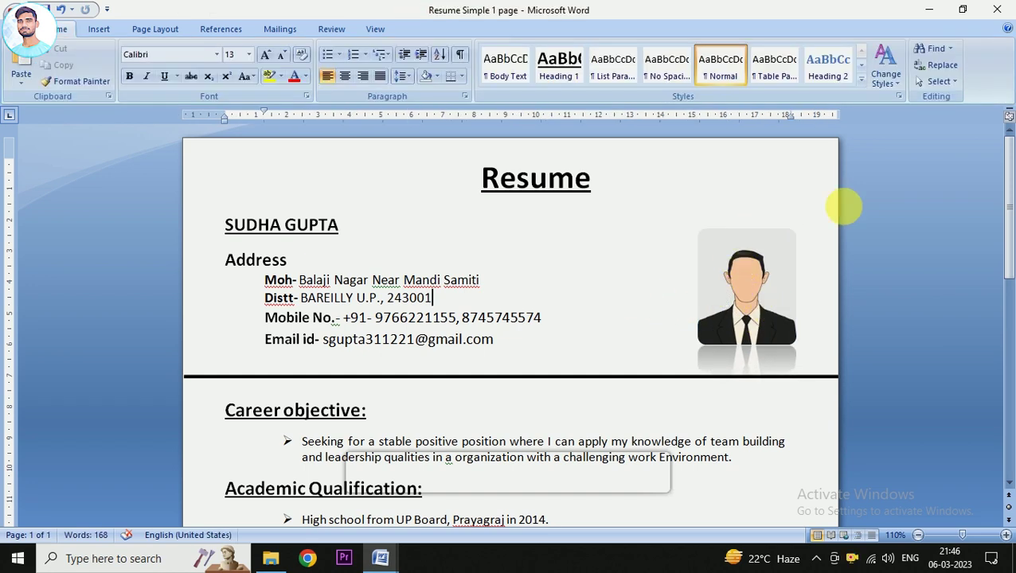
left_click(997, 9)
left_click(644, 70)
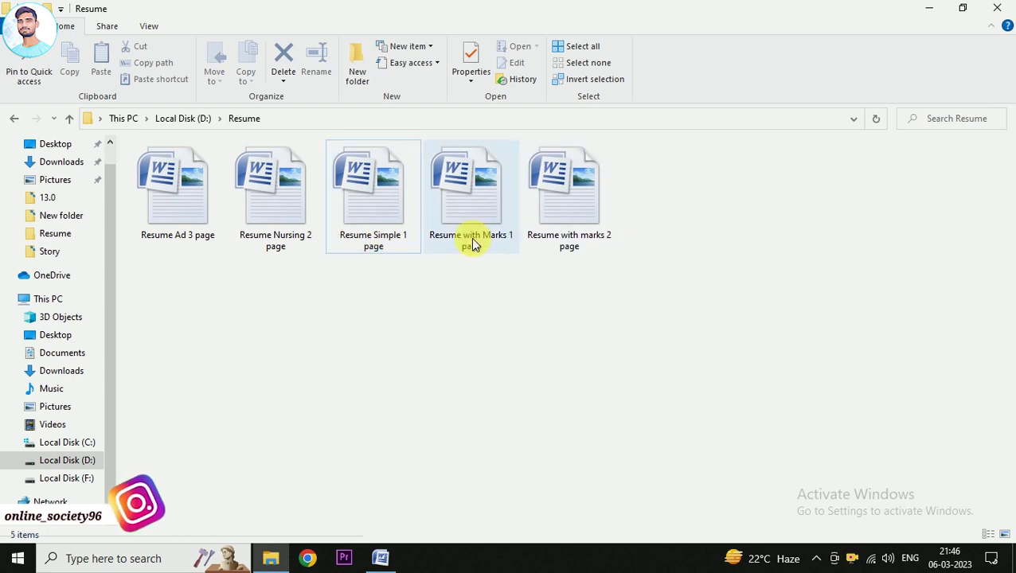
Step: Open Resume with Marks 1 page from the Resume folder in Word
double_click(483, 216)
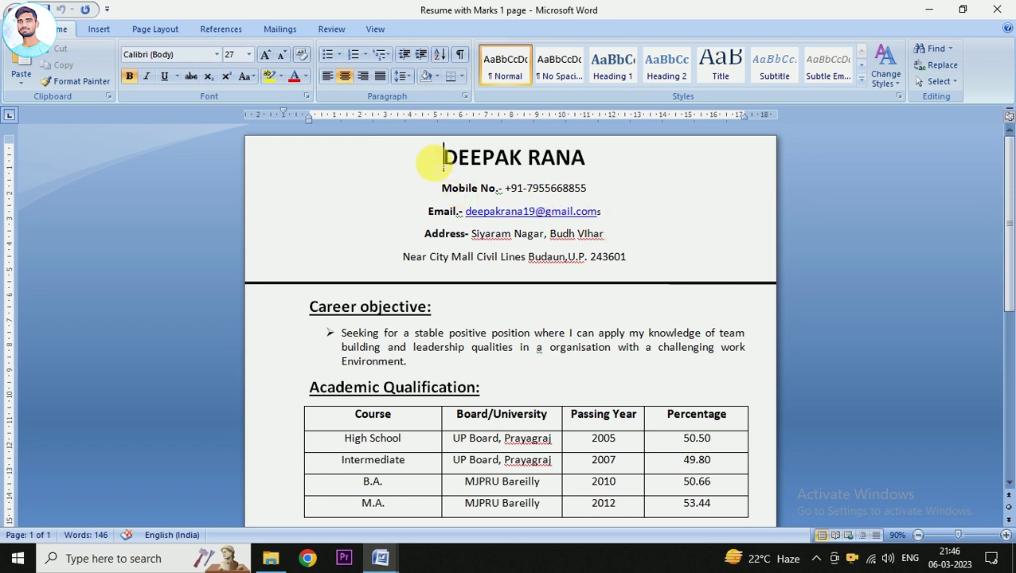
Step: Left-align the name, contact and address lines and delete the stray 's' after the email
left_click_drag(437, 158, 619, 257)
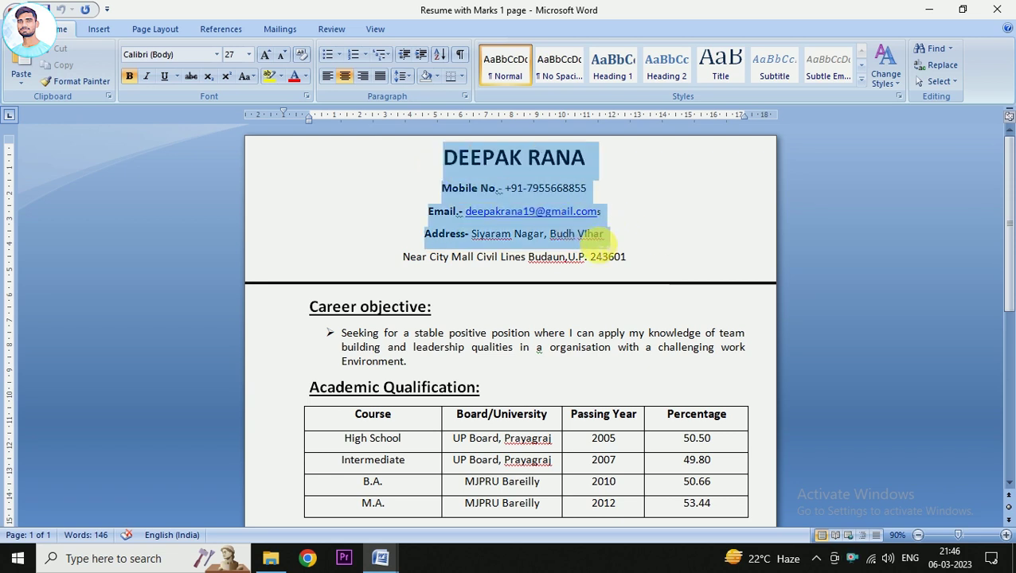
left_click(328, 76)
left_click(368, 233)
left_click(696, 205)
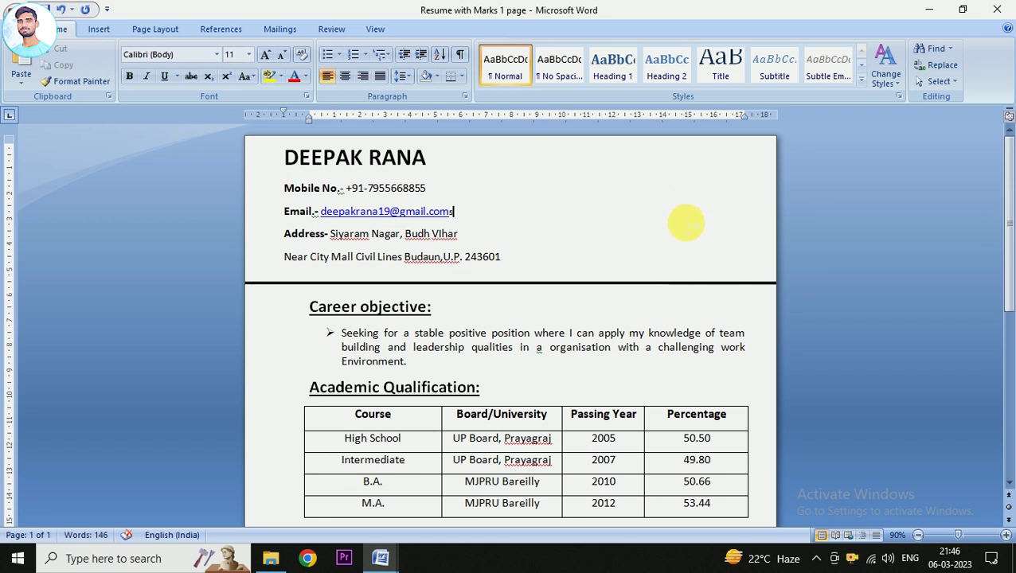
key("BackSpace")
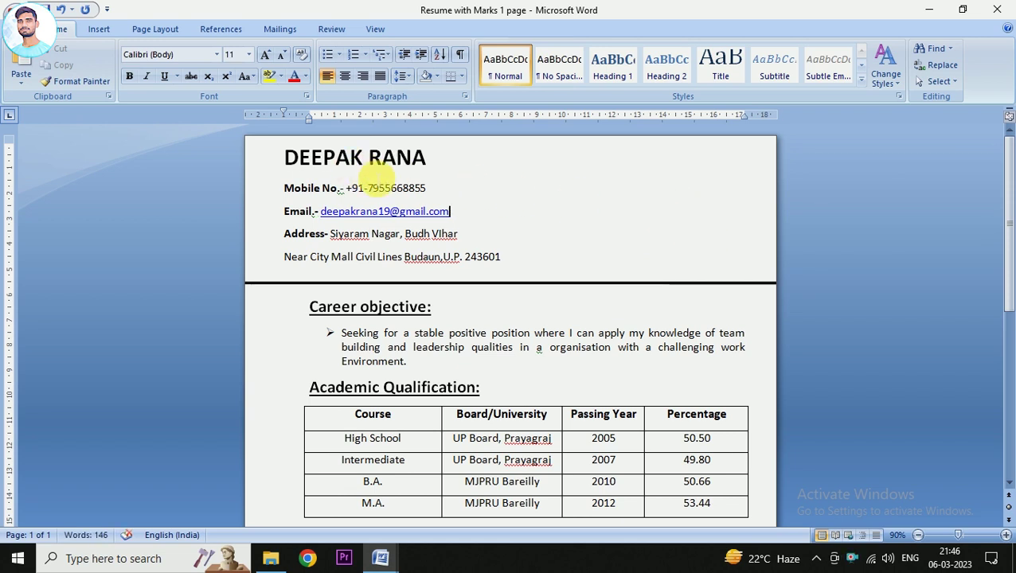
Step: Re-apply left alignment to the header lines, then switch to the Resume with marks 2 page document
left_click_drag(502, 258, 284, 152)
left_click(345, 76)
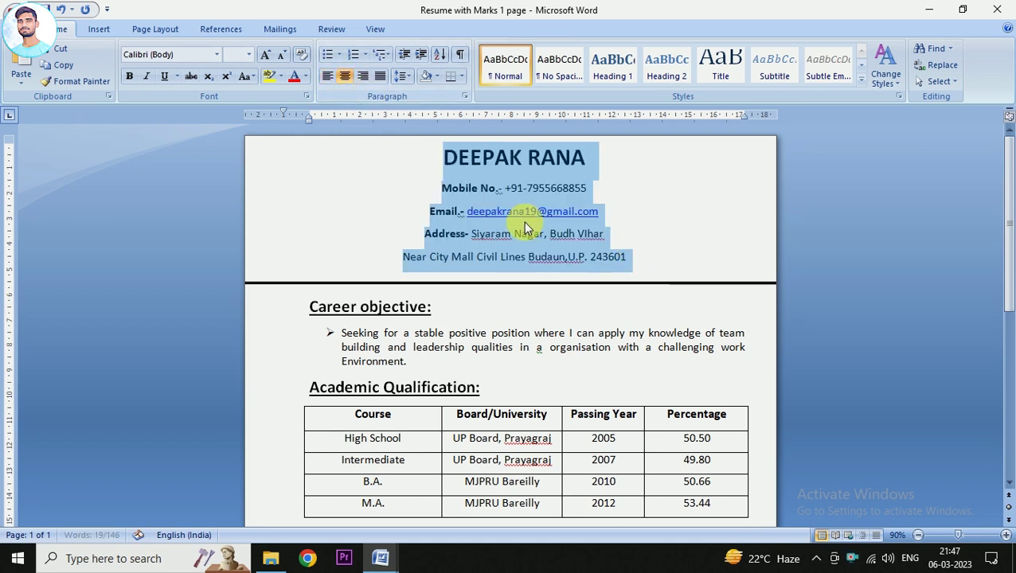
left_click(661, 233)
left_click_drag(653, 263, 475, 171)
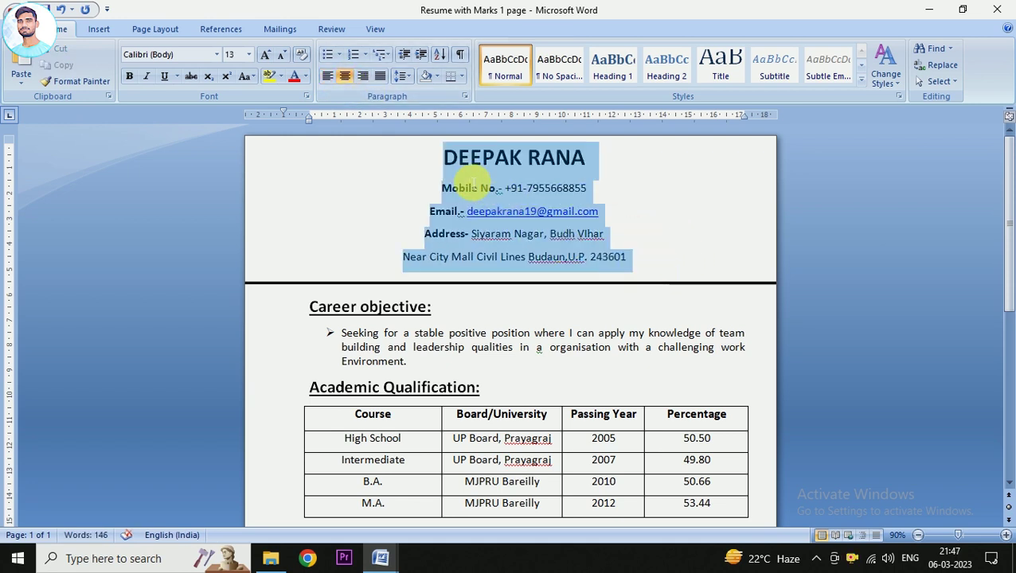
left_click(328, 76)
left_click(701, 213)
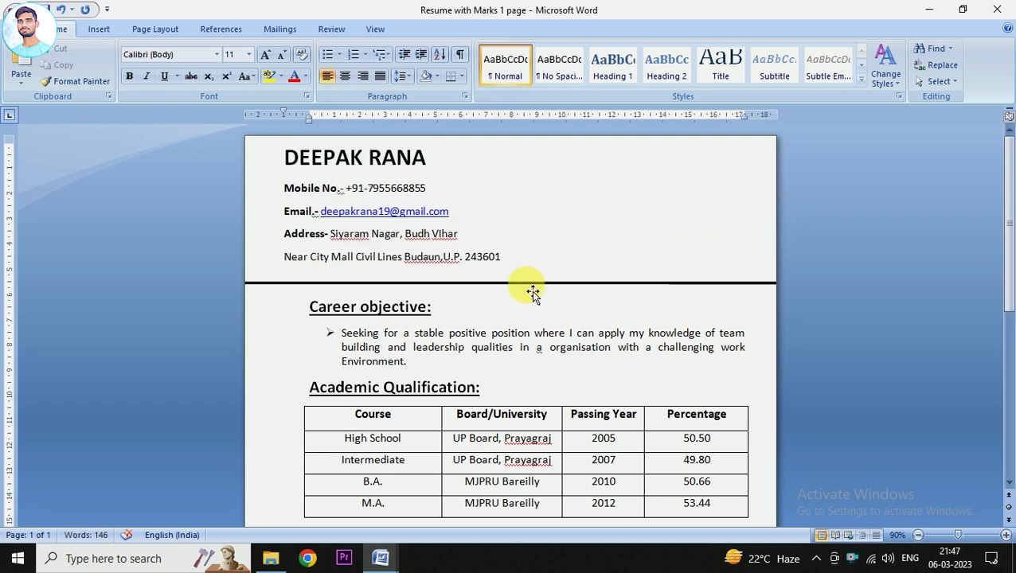
key("alt+Tab")
scroll(560, 363, "down", 5)
left_click(578, 343)
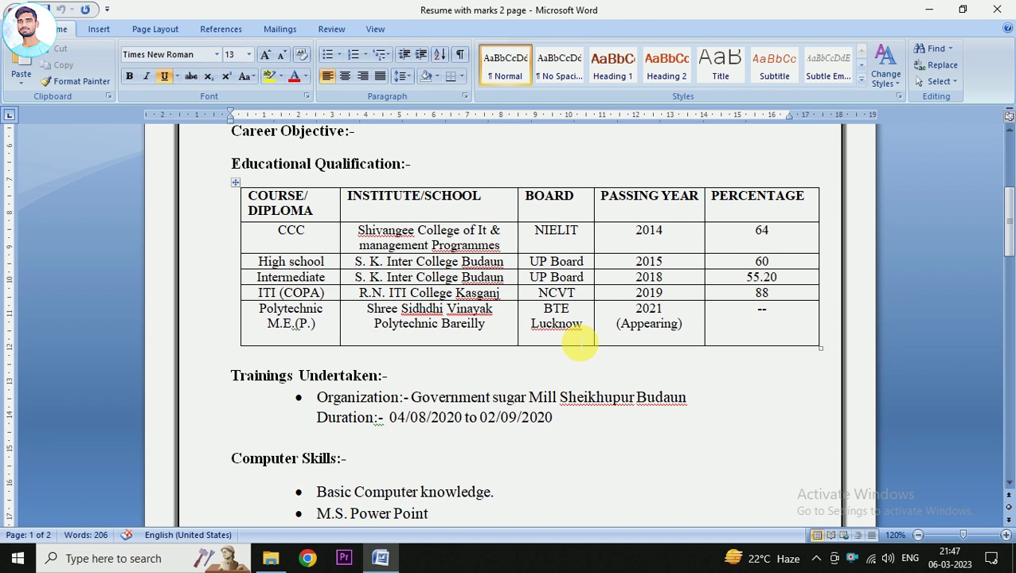
scroll(574, 358, "down", 3)
scroll(565, 367, "up", 5)
scroll(493, 358, "up", 1)
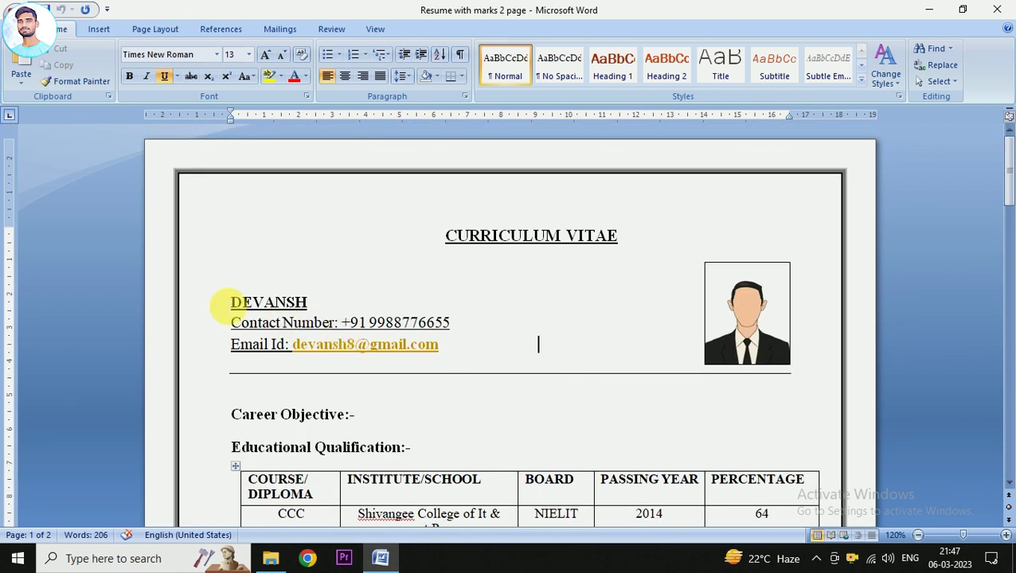
left_click_drag(230, 302, 462, 359)
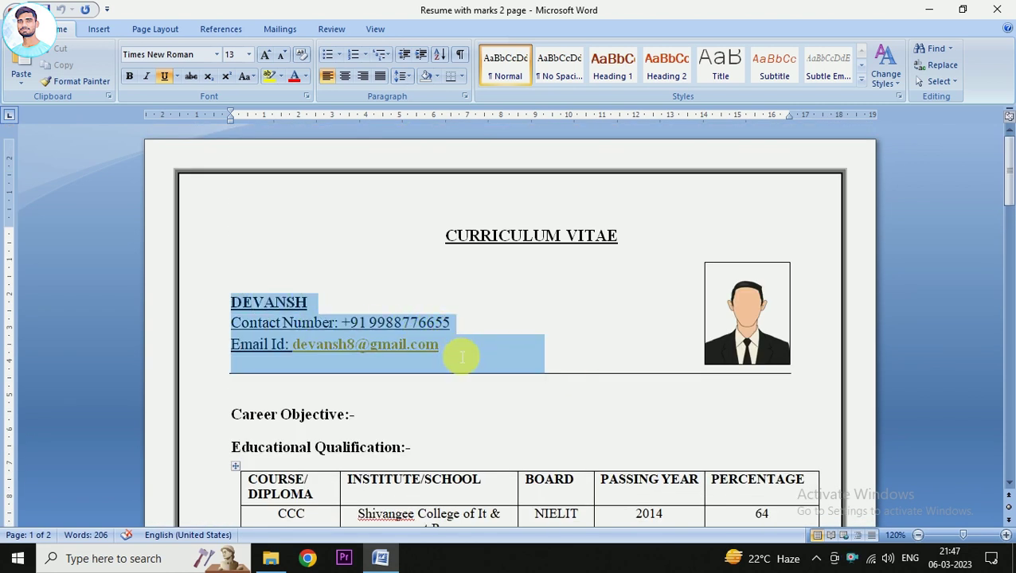
left_click_drag(462, 358, 426, 345)
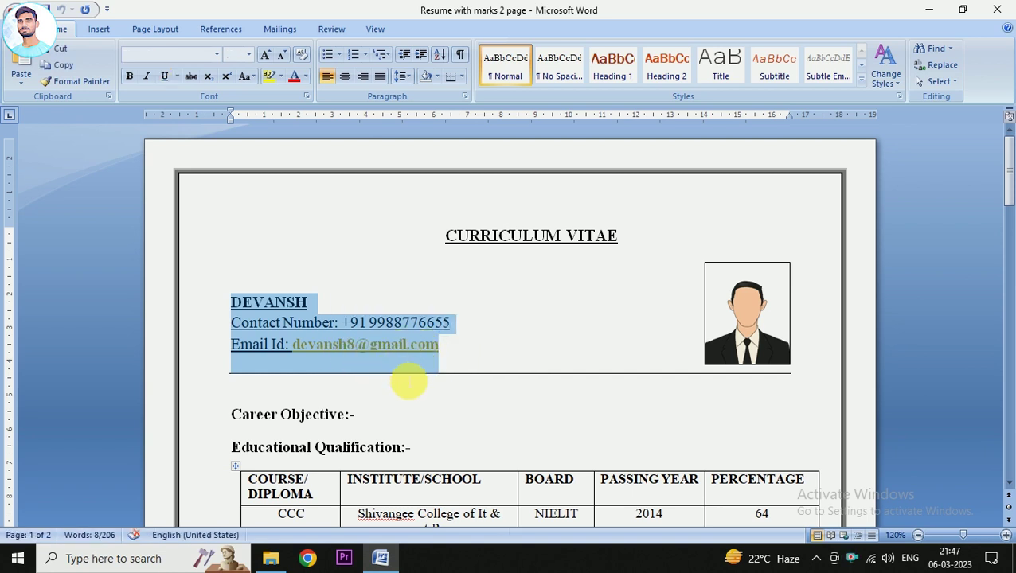
scroll(409, 374, "down", 3)
scroll(431, 351, "up", 3)
left_click(748, 299)
scroll(730, 347, "down", 3)
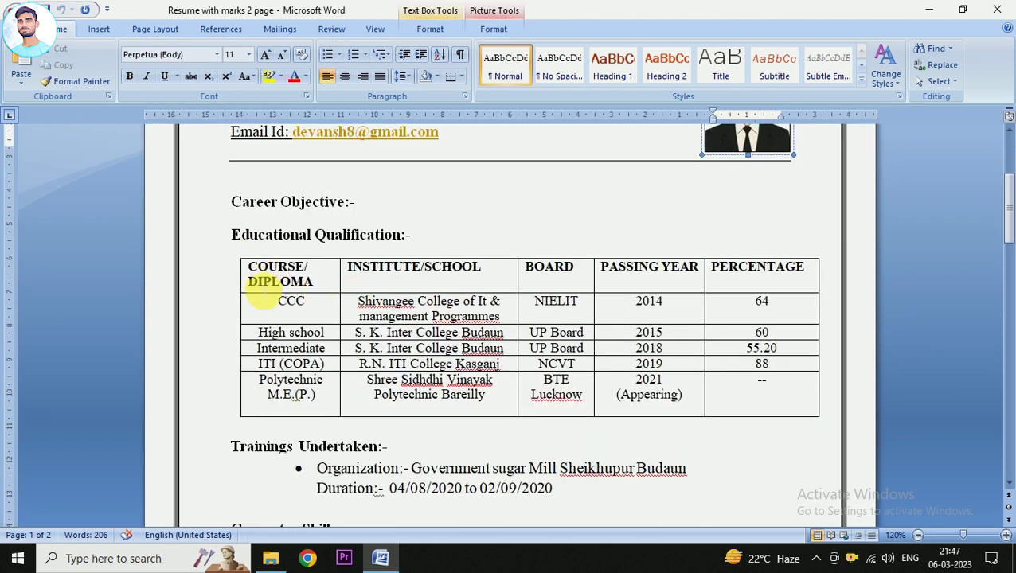
mouse_move(279, 296)
left_mouse_down()
mouse_move(764, 394)
mouse_move(767, 404)
left_mouse_up()
left_click(746, 408)
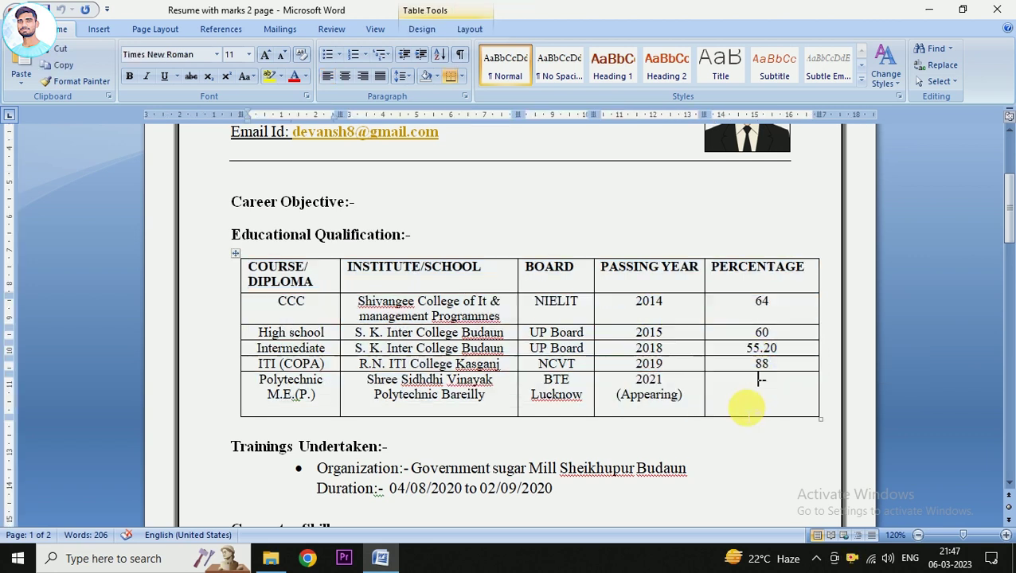
mouse_move(355, 268)
left_mouse_down()
mouse_move(465, 315)
mouse_move(470, 402)
left_mouse_up()
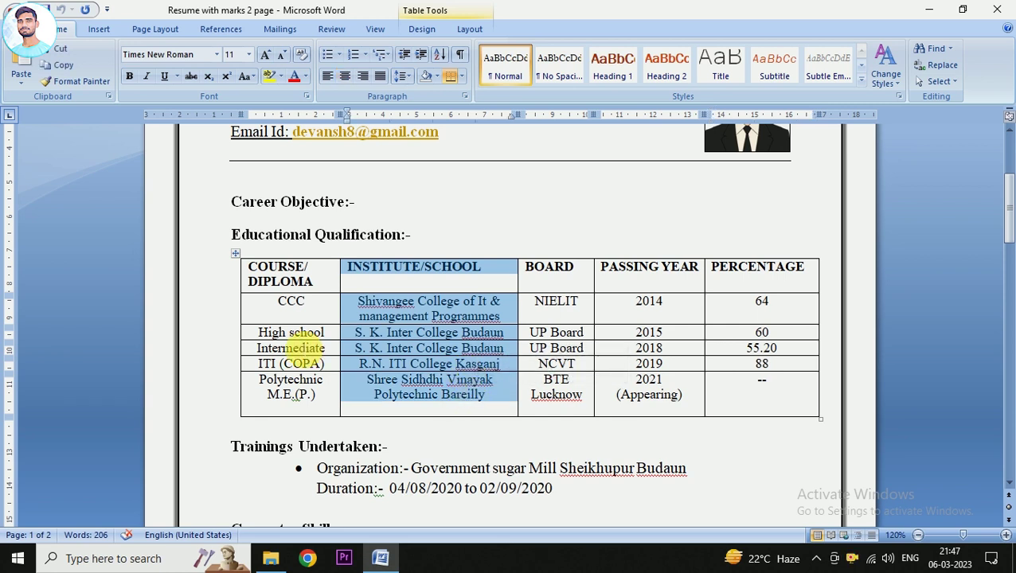
mouse_move(254, 269)
left_mouse_down()
mouse_move(317, 284)
mouse_move(481, 269)
mouse_move(754, 274)
left_mouse_up()
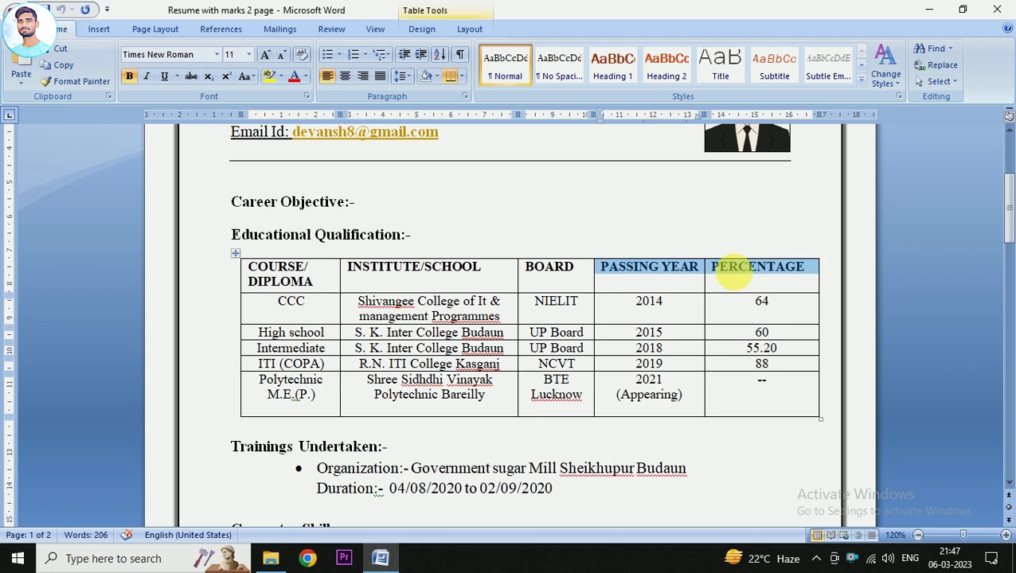
left_click(721, 271)
scroll(458, 341, "down", 2)
scroll(458, 340, "down", 2)
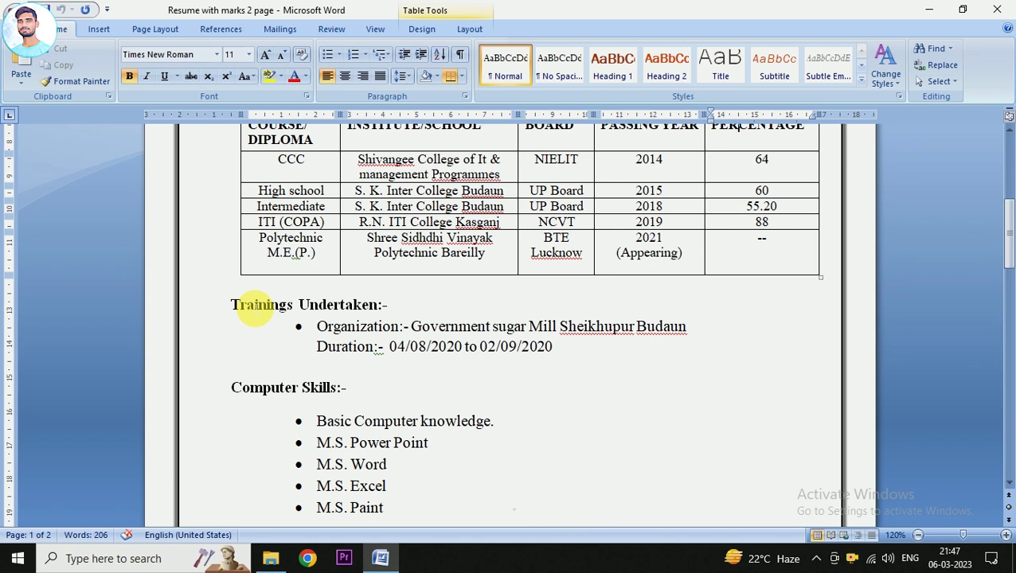
Step: Review the Trainings Undertaken, Computer Skills and Hobbies sections by selecting their text
left_click_drag(247, 308, 545, 347)
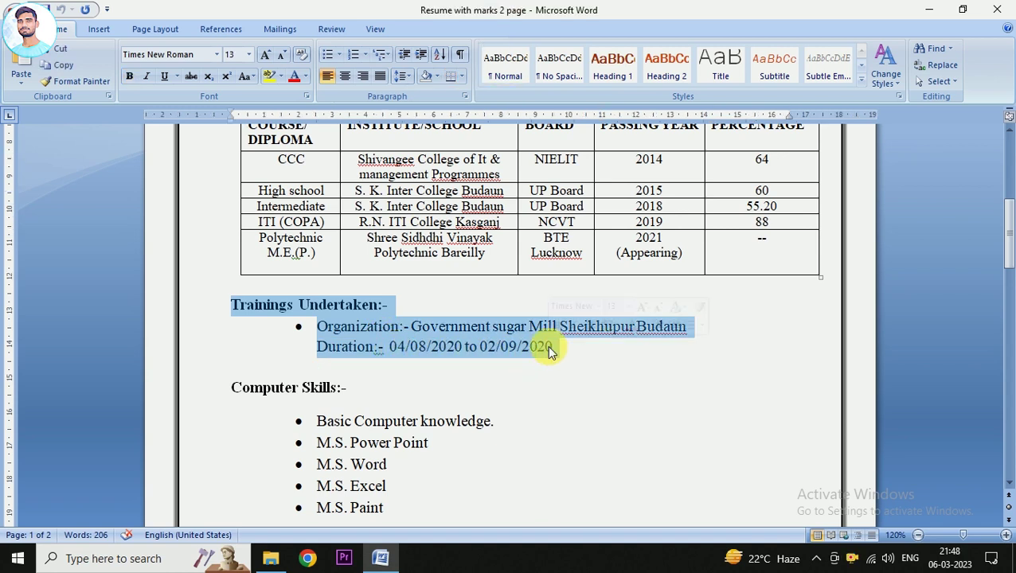
scroll(488, 350, "down", 3)
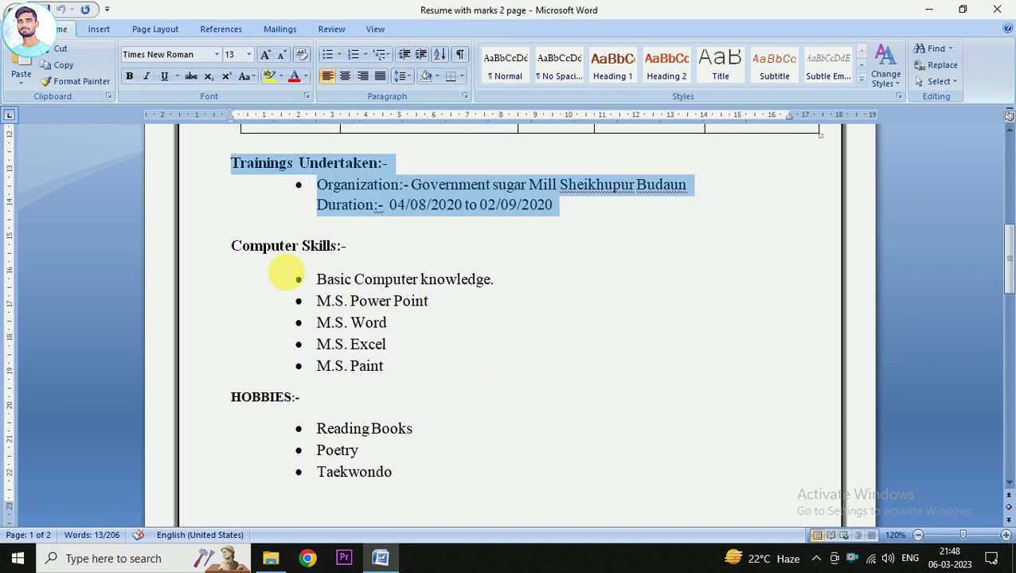
mouse_move(268, 247)
left_mouse_down()
mouse_move(367, 322)
mouse_move(383, 378)
left_mouse_up()
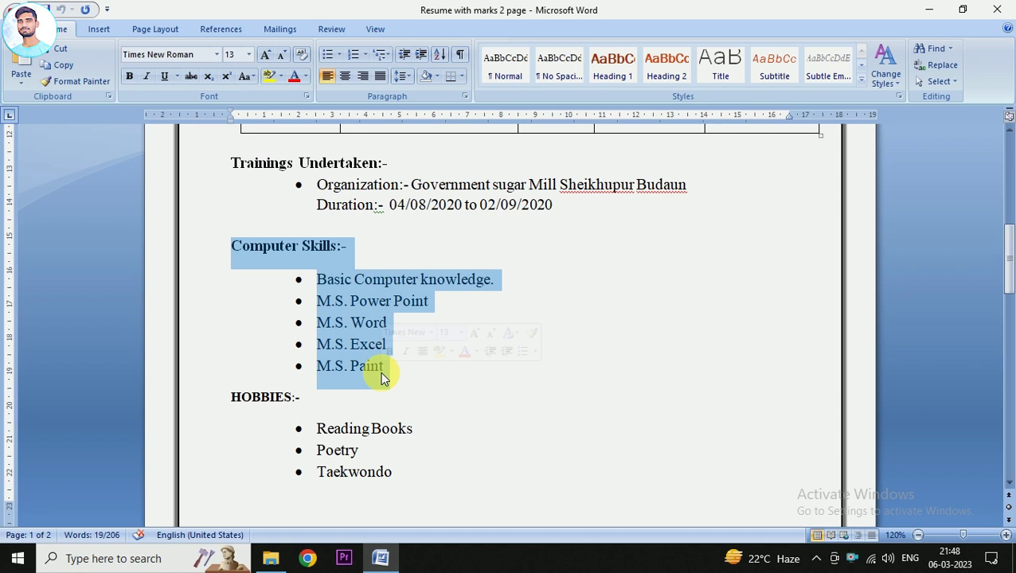
left_click(371, 367)
left_click_drag(388, 368, 331, 283)
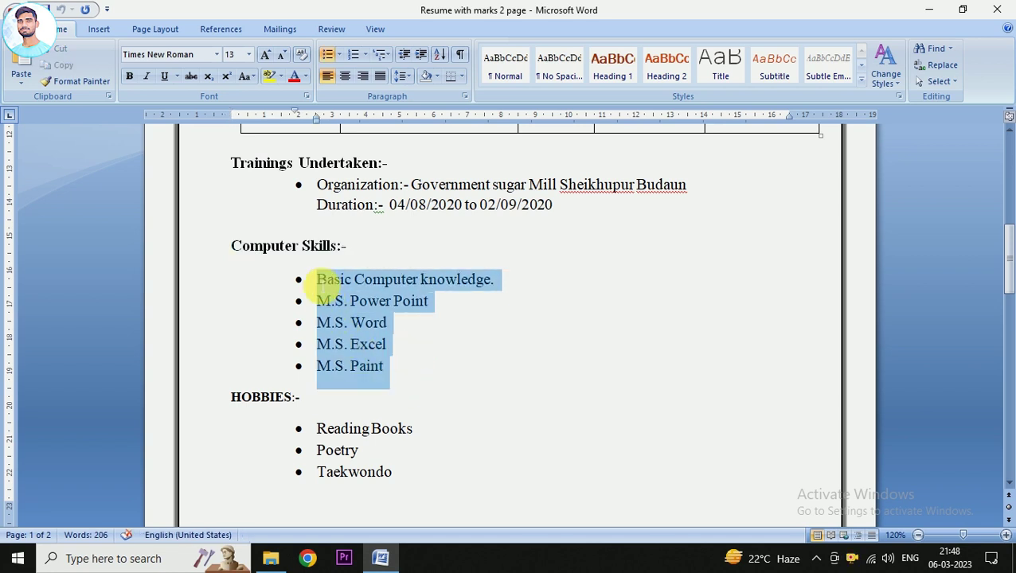
left_click(366, 323)
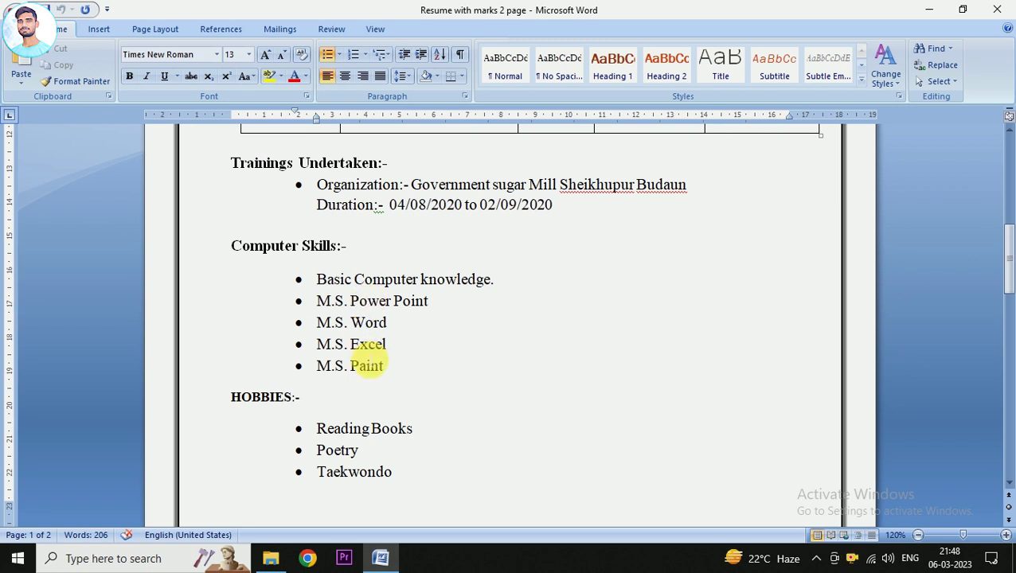
scroll(366, 365, "down", 3)
left_click(235, 259)
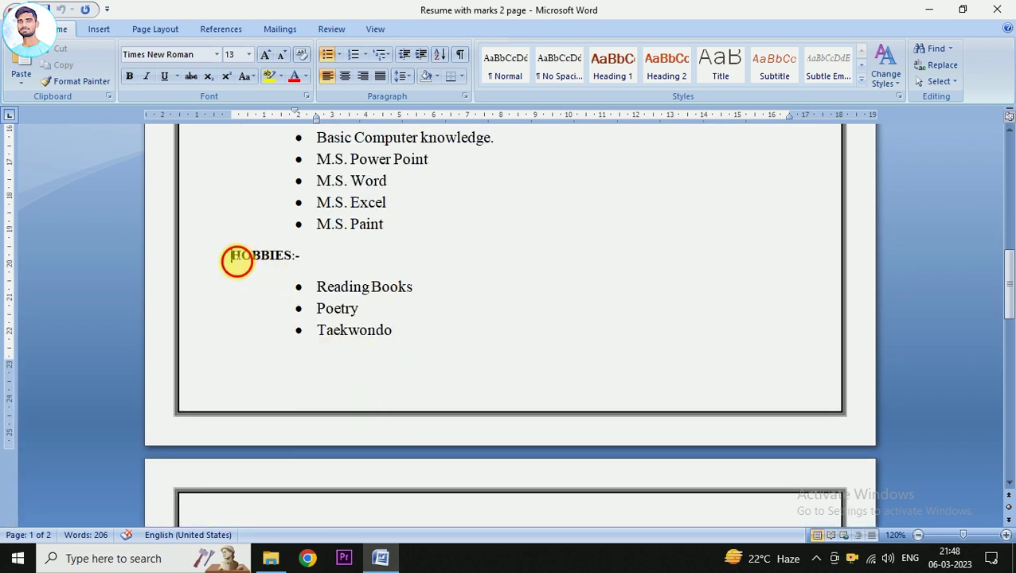
left_click_drag(237, 260, 362, 333)
Step: Review the Area of Interest, Present Address and Declaration sections further down
scroll(364, 324, "down", 1)
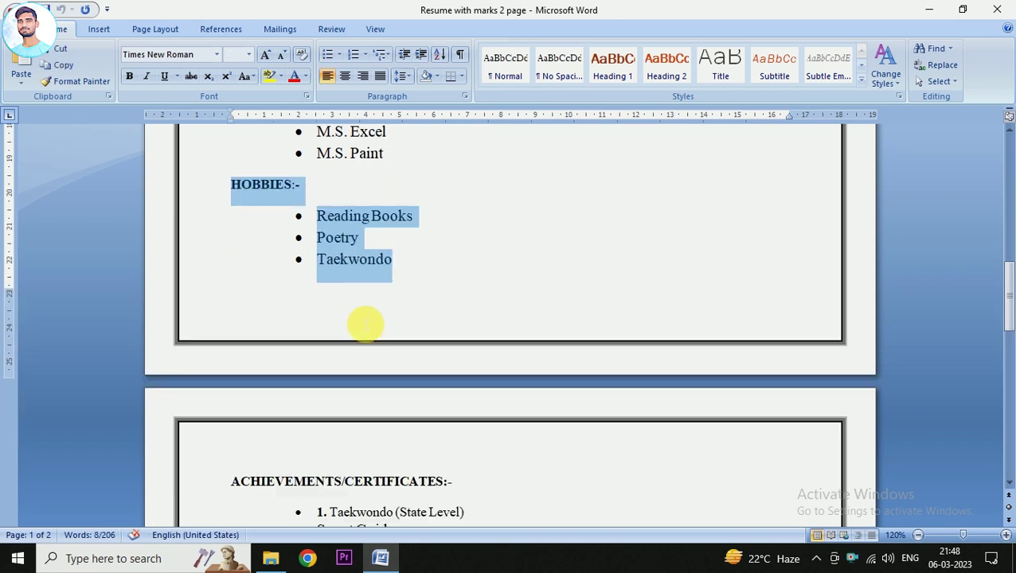
scroll(360, 311, "down", 1)
scroll(354, 315, "down", 1)
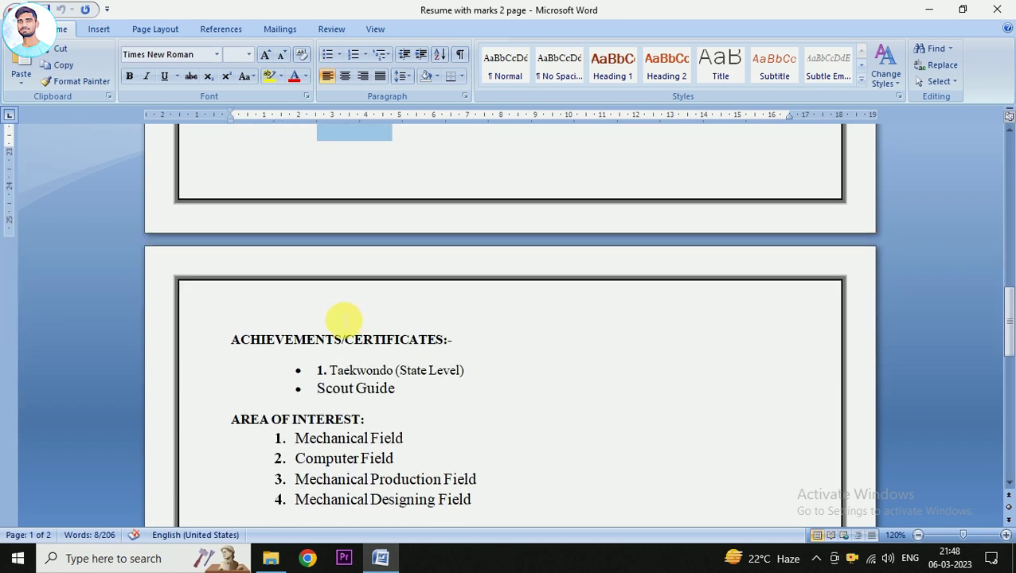
scroll(271, 350, "down", 1)
left_click_drag(232, 269, 402, 318)
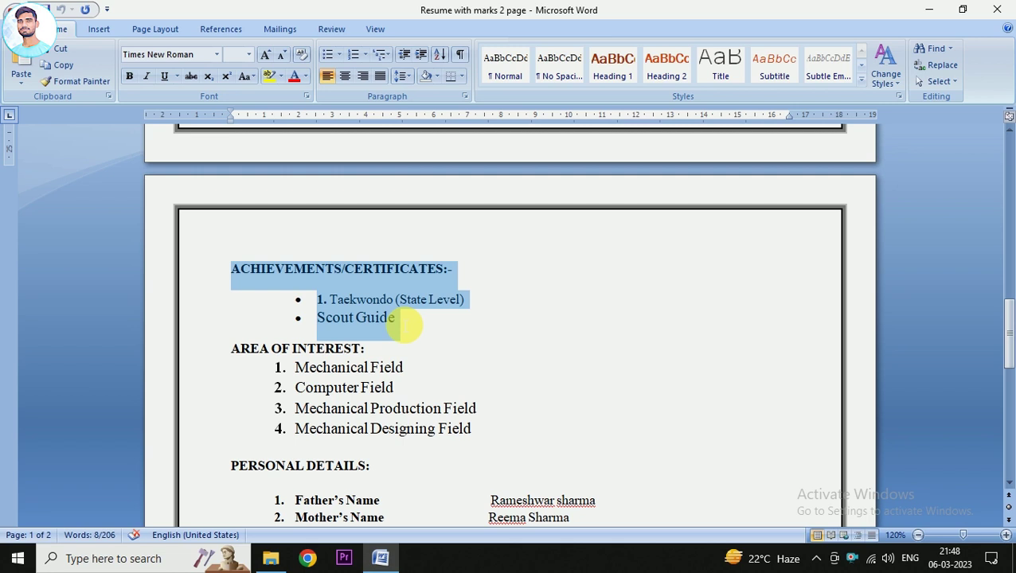
scroll(404, 318, "down", 1)
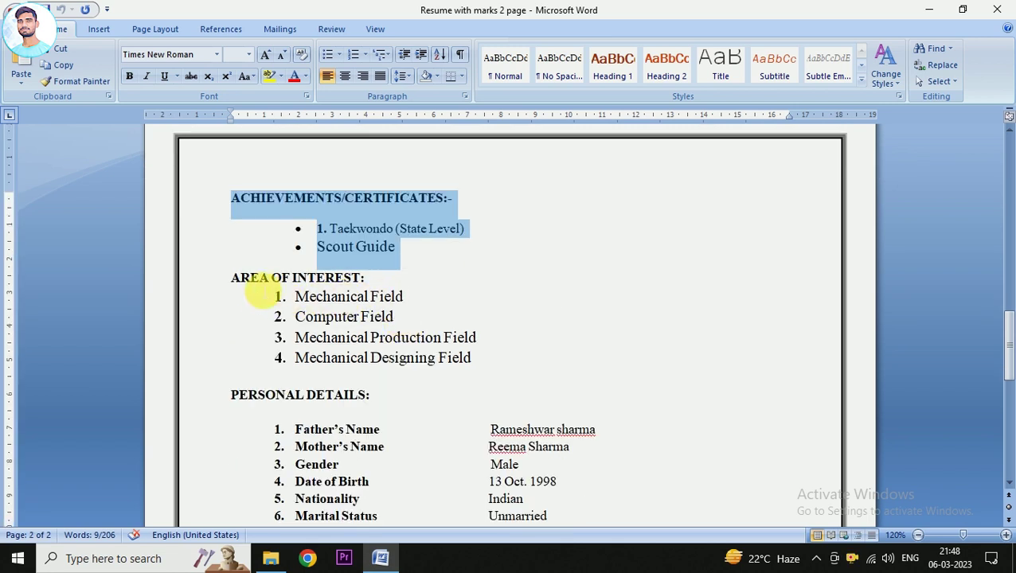
left_click_drag(232, 277, 370, 338)
scroll(343, 307, "down", 2)
left_click_drag(276, 271, 438, 360)
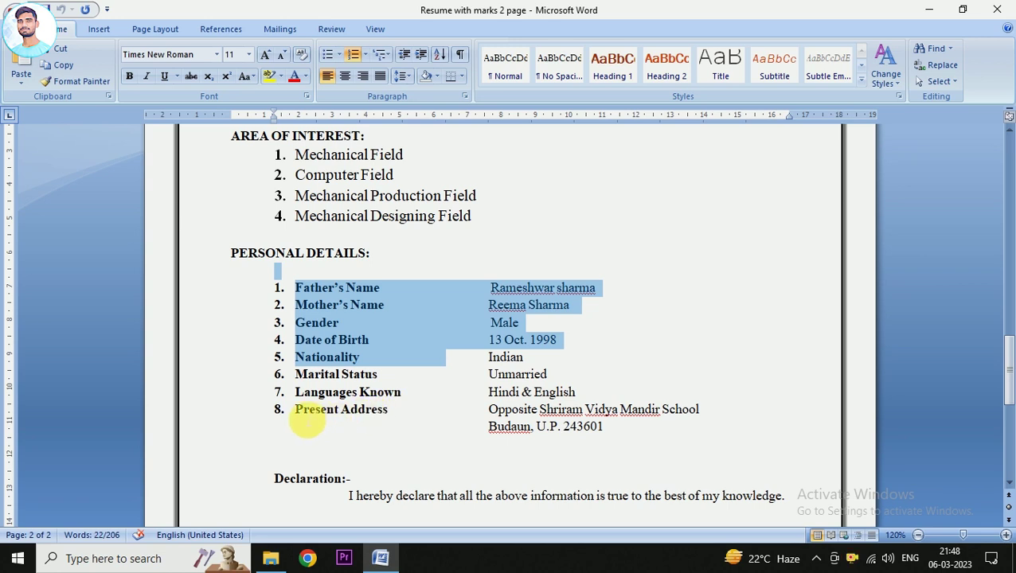
left_click_drag(296, 414, 585, 433)
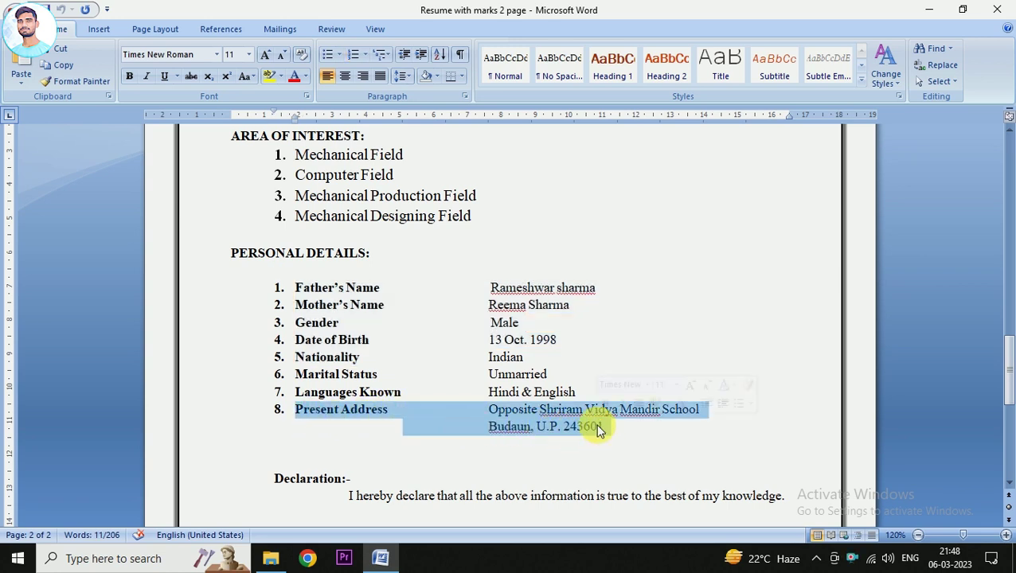
scroll(565, 430, "down", 2)
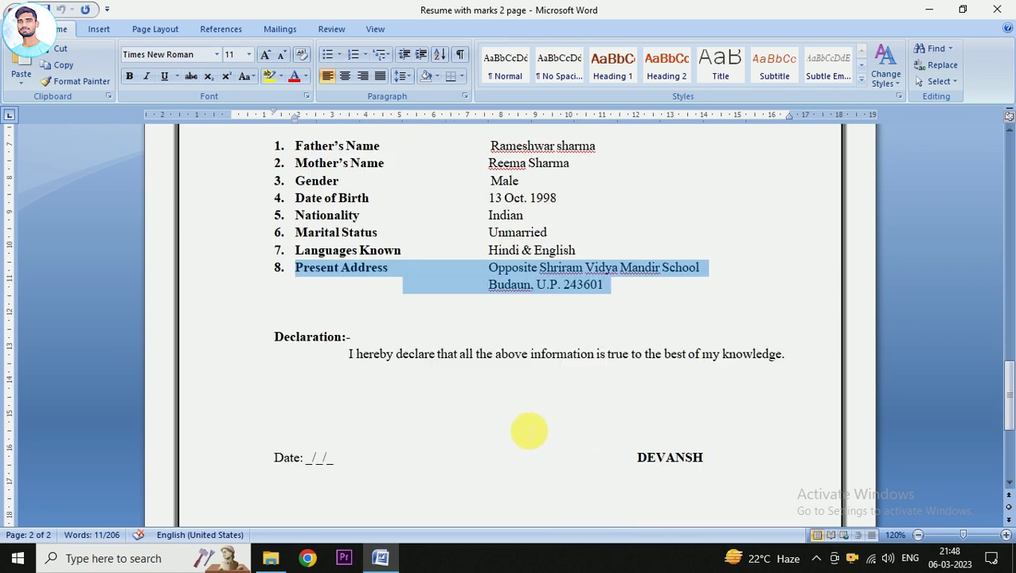
left_click_drag(248, 331, 444, 359)
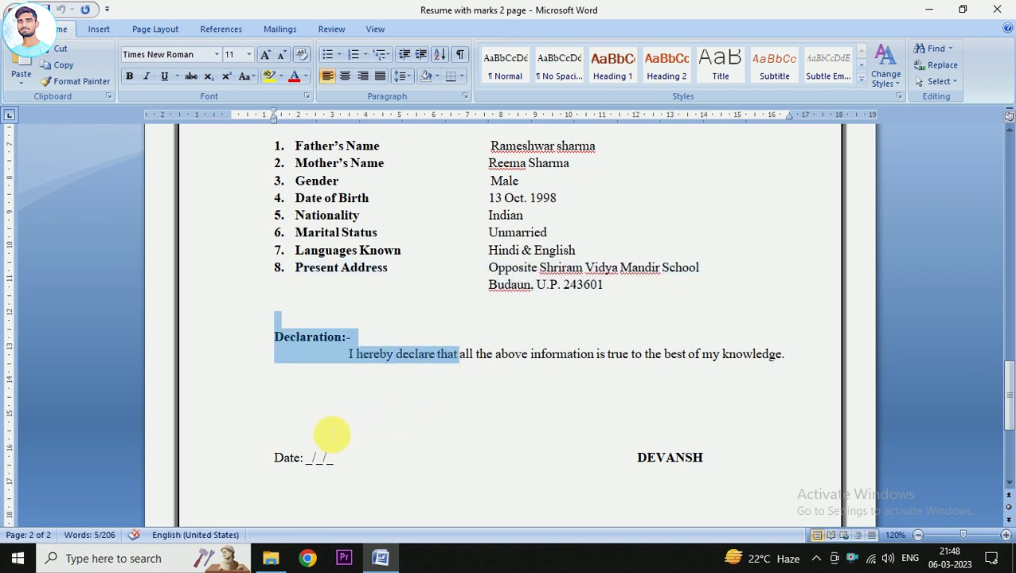
scroll(319, 426, "down", 1)
left_click(286, 388)
Step: Try moving the signature name onto a new line below the date, then undo it
left_click_drag(637, 387, 714, 388)
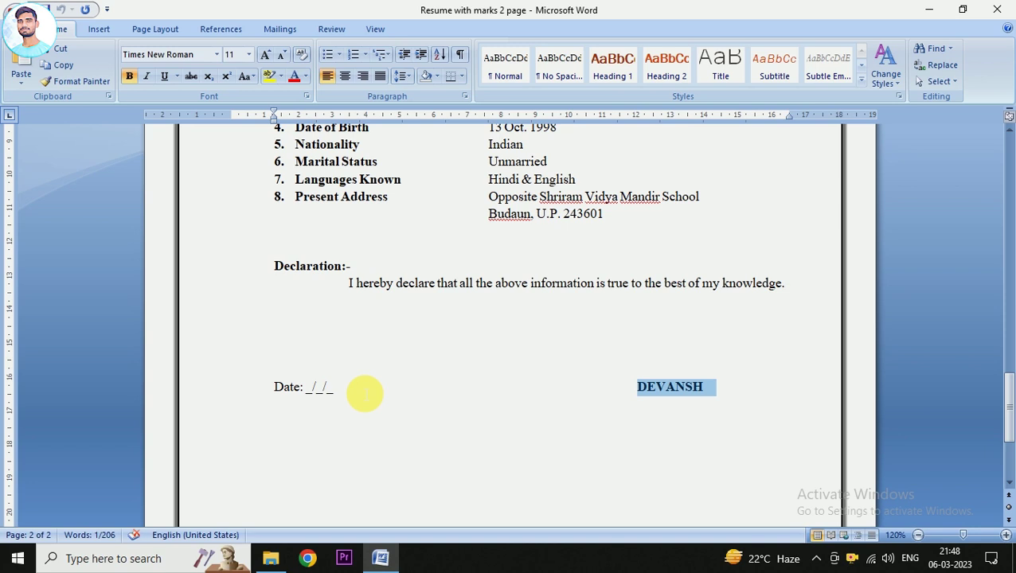
left_click(352, 394)
key("Return")
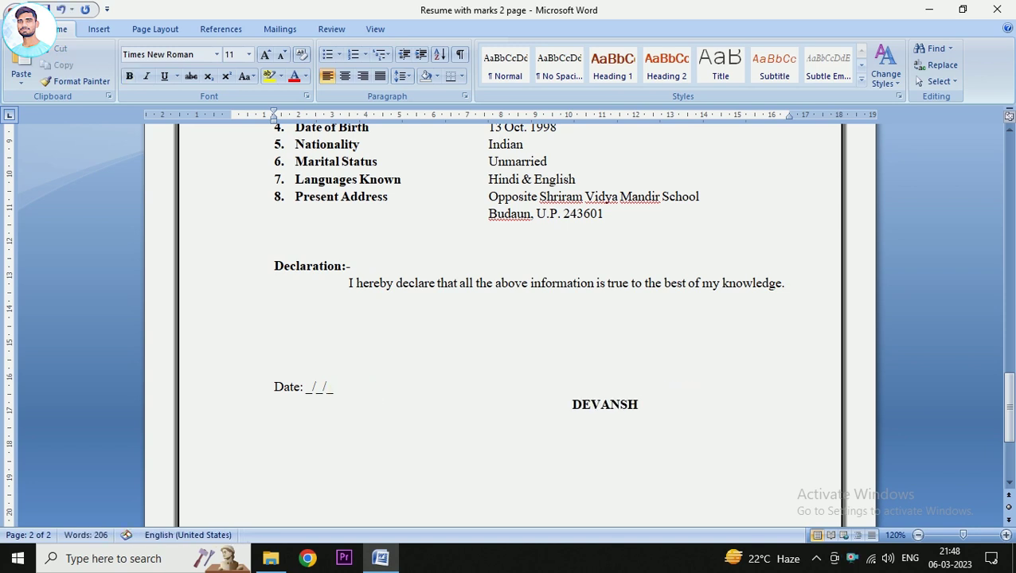
key("ctrl+z")
left_click_drag(306, 388, 286, 387)
Step: Close the marks résumé, answer the save prompt, and open Resume Ad 3 page
scroll(275, 390, "up", 15)
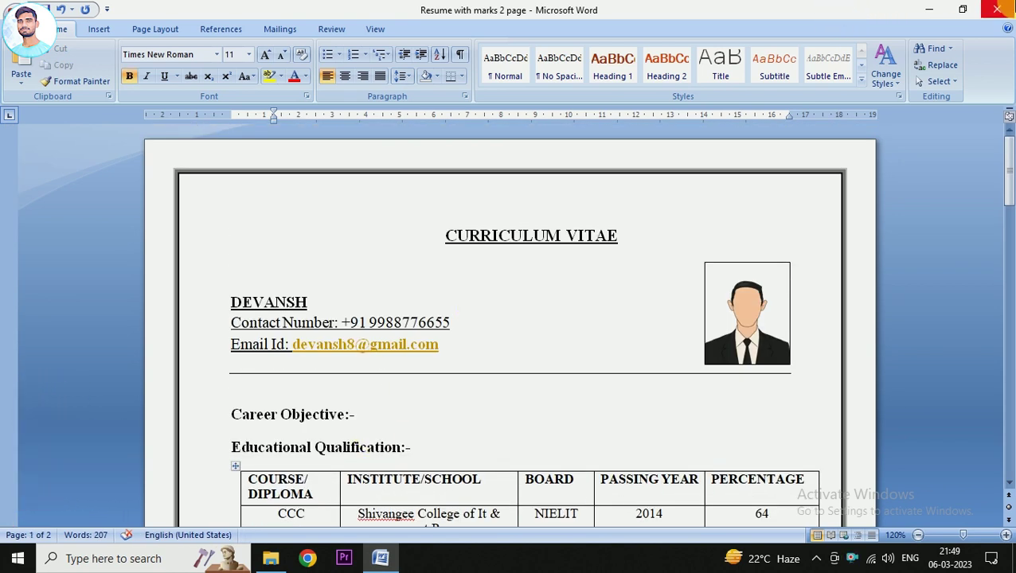
left_click(997, 9)
key("Return")
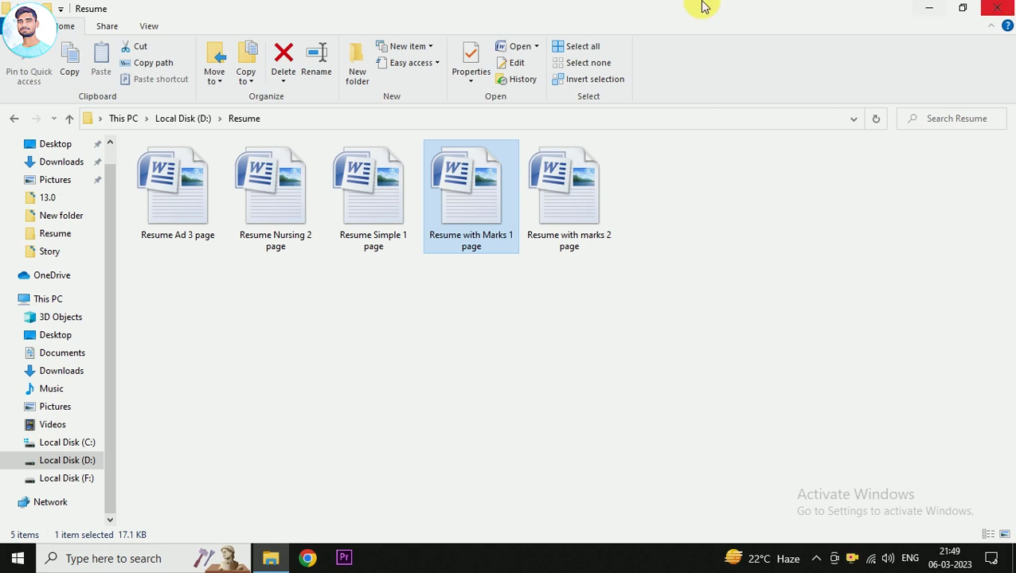
left_click(200, 205)
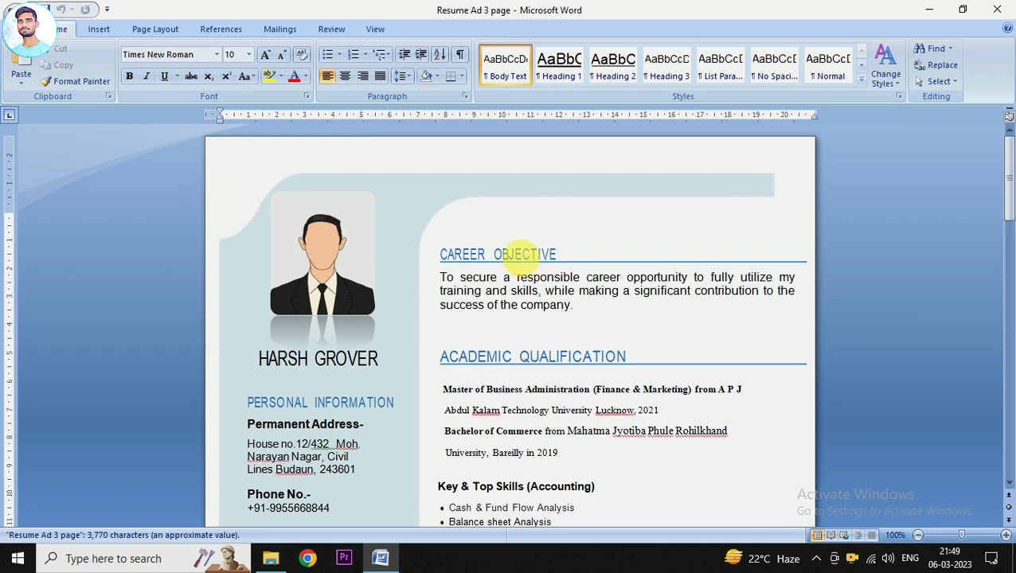
scroll(525, 255, "down", 6)
scroll(535, 262, "down", 6)
scroll(535, 263, "down", 6)
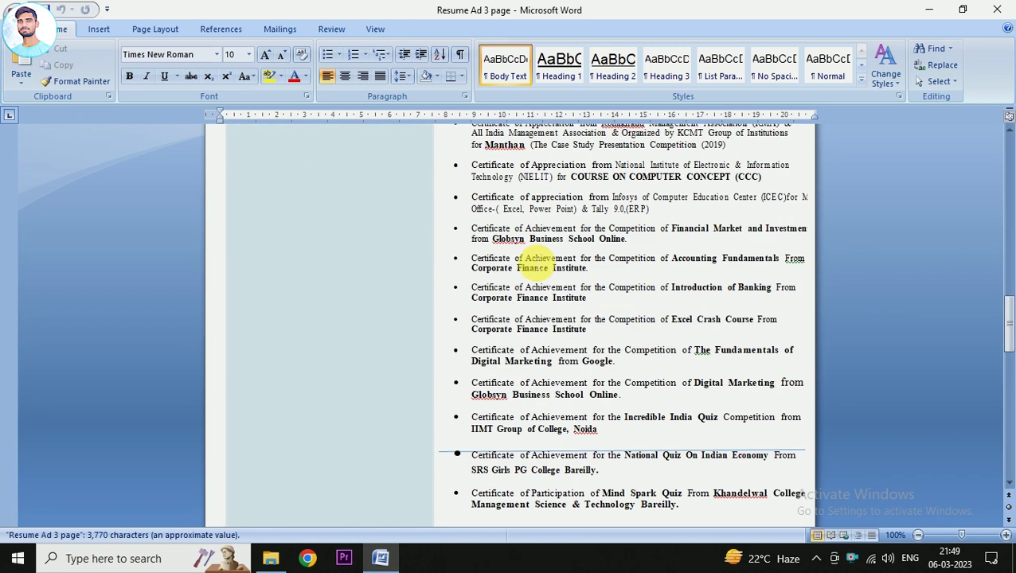
scroll(538, 271, "down", 3)
scroll(541, 269, "down", 3)
scroll(561, 314, "down", 7)
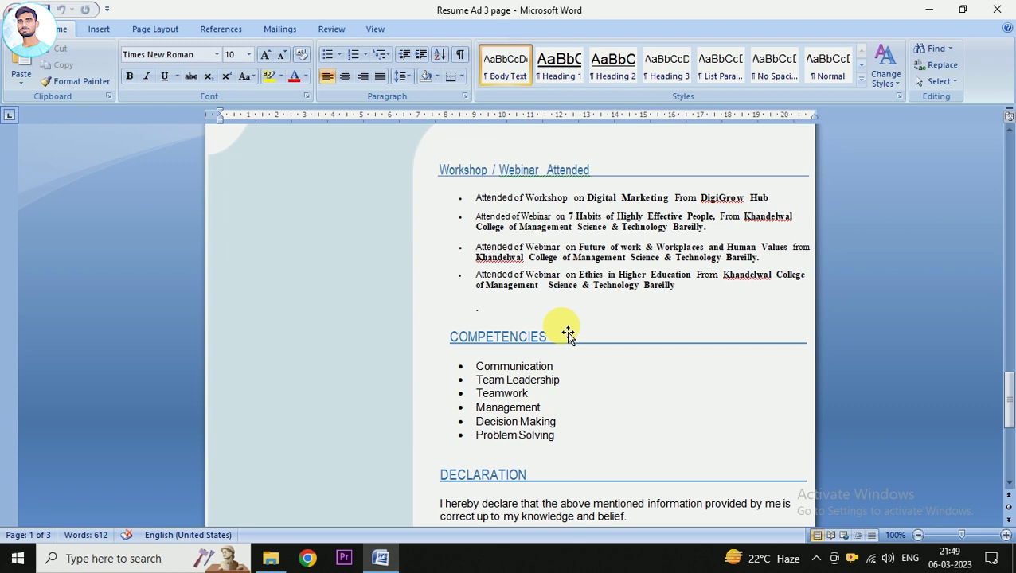
scroll(570, 333, "down", 6)
scroll(572, 335, "down", 1)
scroll(567, 329, "up", 9)
scroll(642, 333, "up", 10)
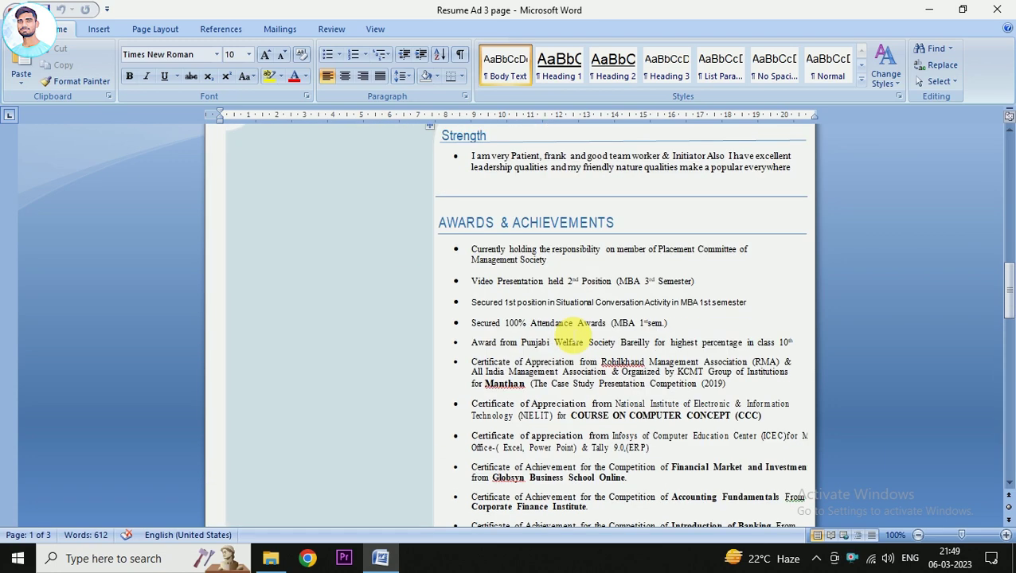
scroll(471, 334, "up", 5)
scroll(383, 350, "up", 5)
scroll(405, 367, "up", 12)
scroll(416, 273, "up", 2)
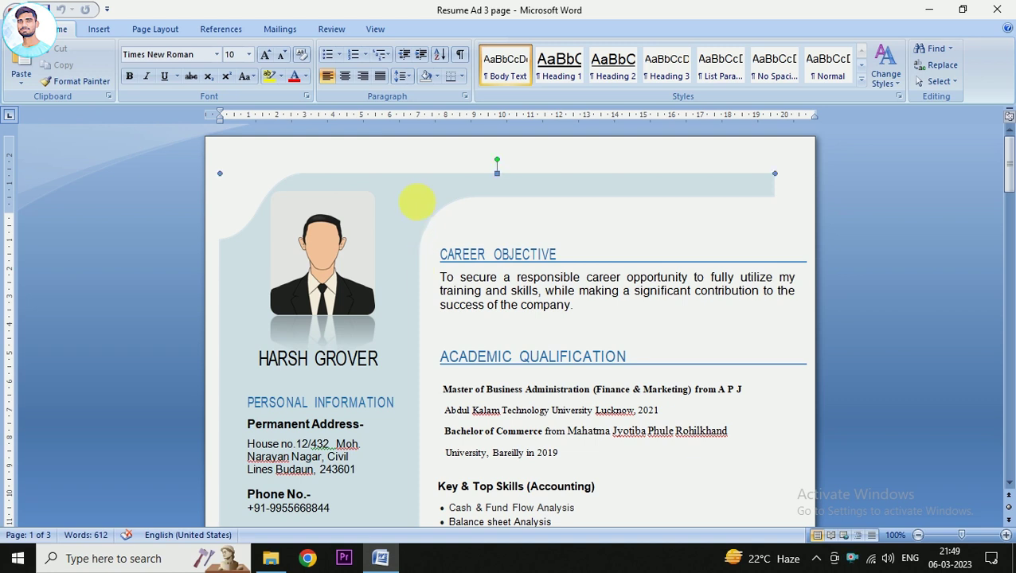
Step: Replace the old portrait photo with the pp picture from Desktop > New folder
left_click(344, 267)
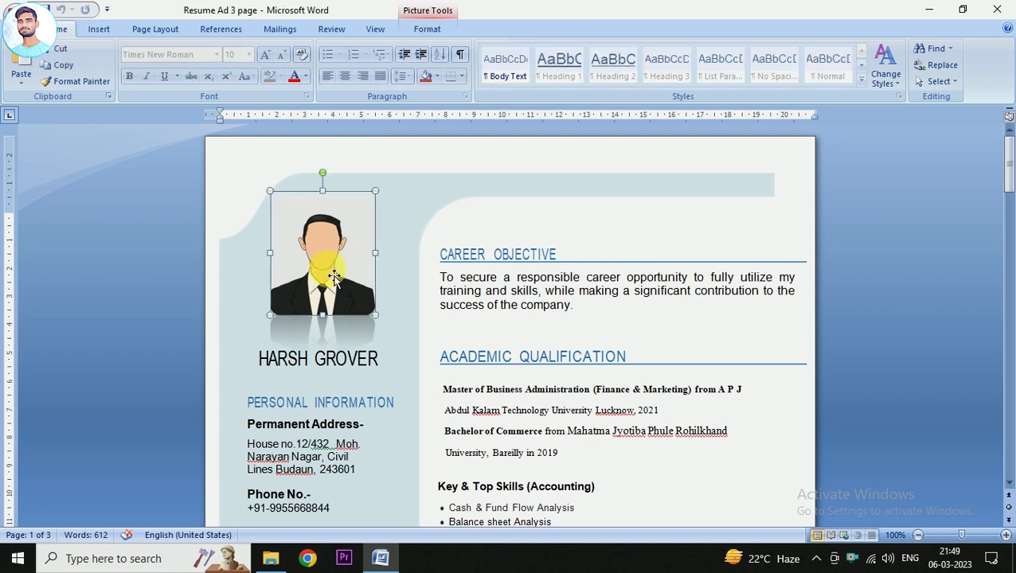
key("Delete")
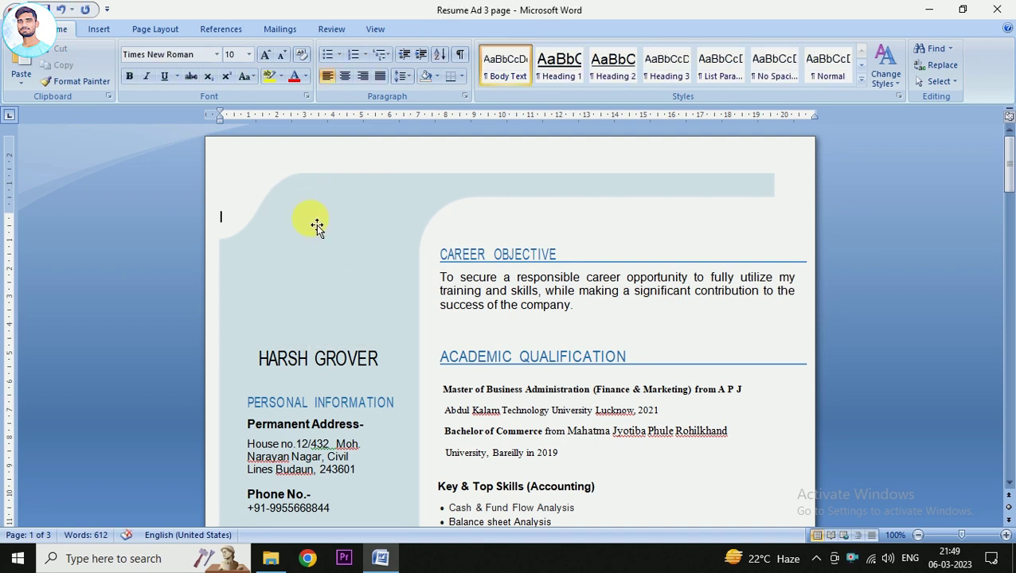
left_click(99, 29)
left_click(166, 74)
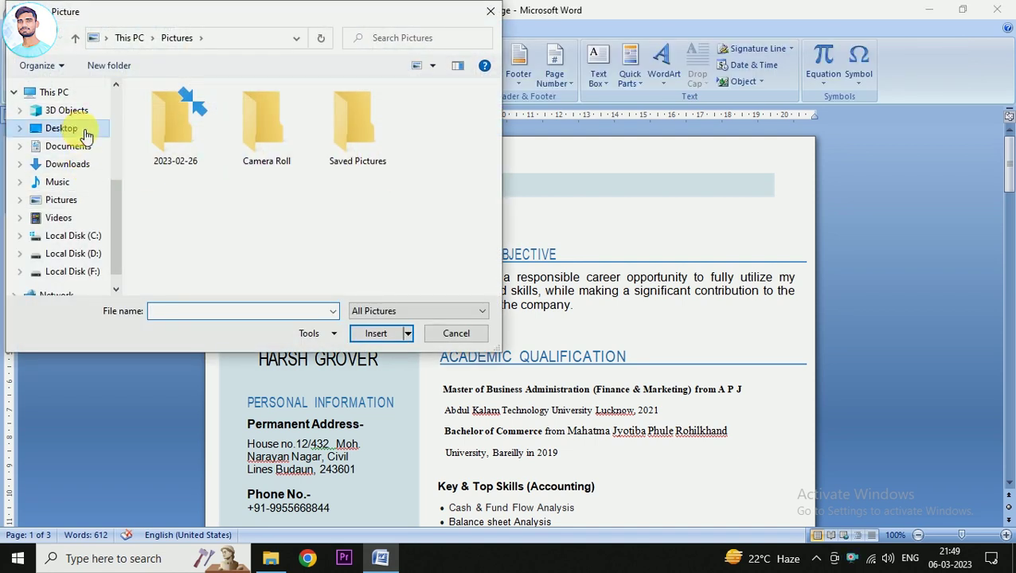
left_click(86, 136)
double_click(195, 127)
double_click(390, 132)
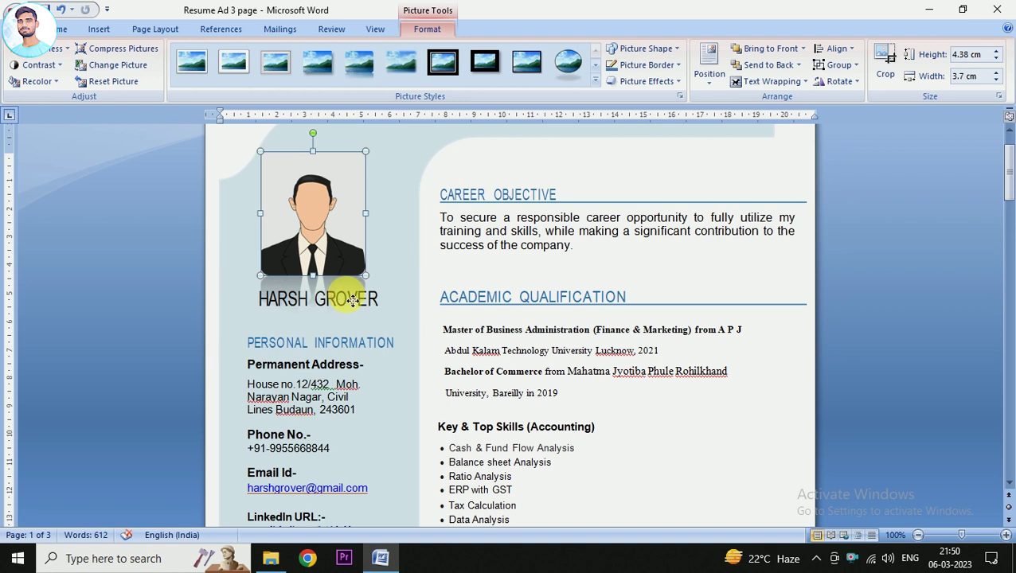
left_click(312, 364)
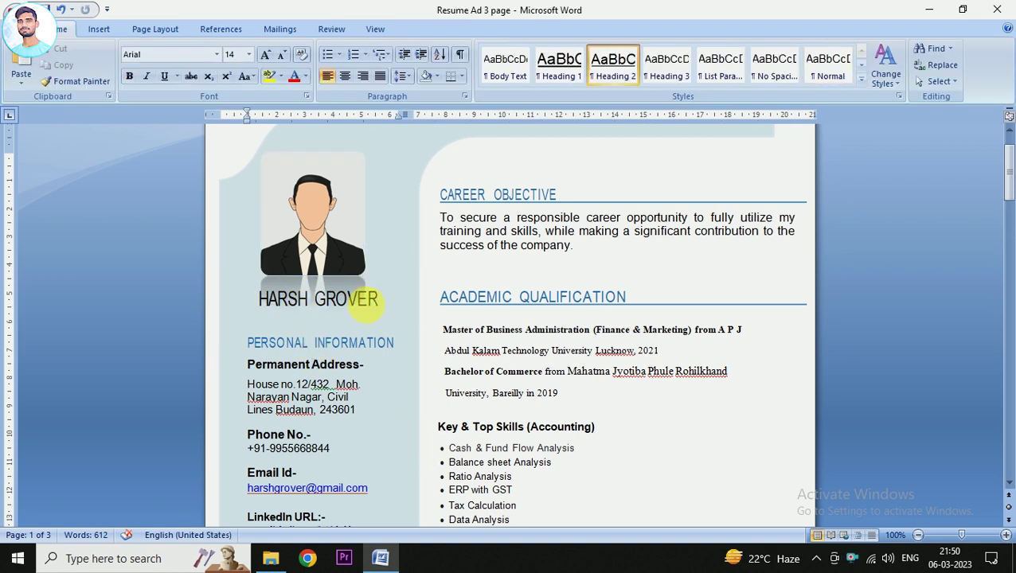
left_click(375, 307)
scroll(329, 317, "down", 3)
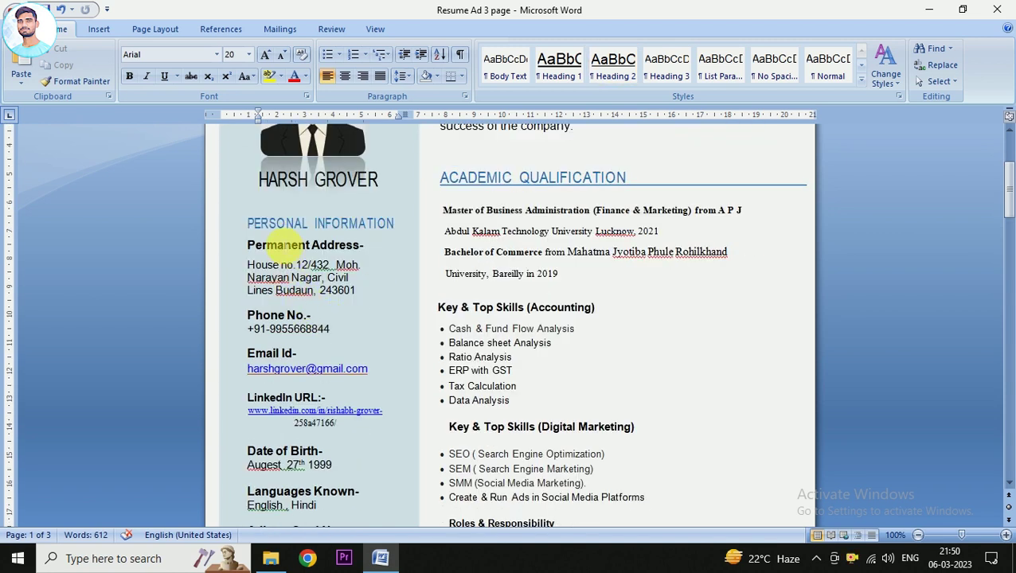
left_click_drag(249, 244, 359, 285)
left_click_drag(248, 315, 329, 328)
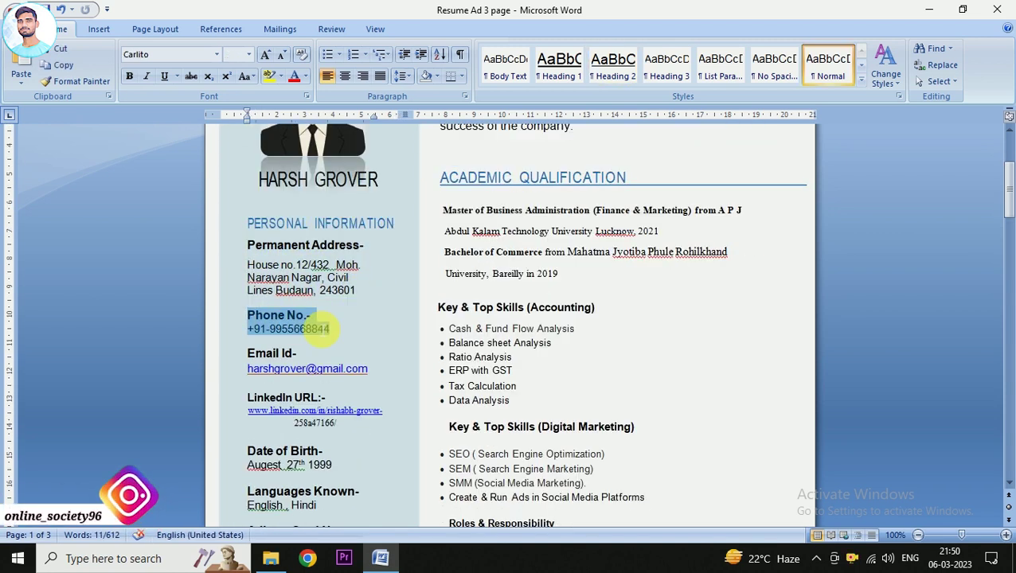
left_click(329, 329)
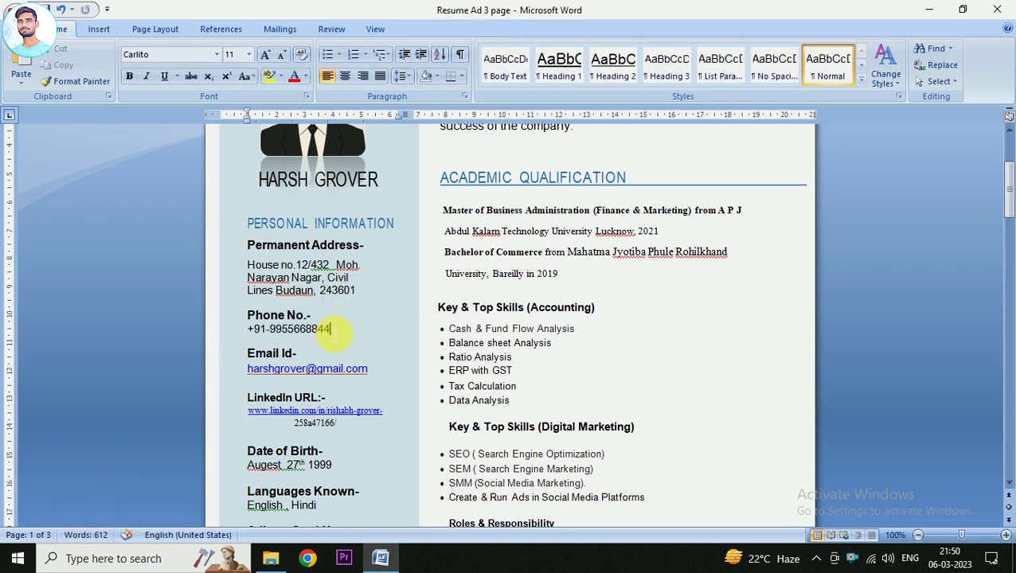
key("Return")
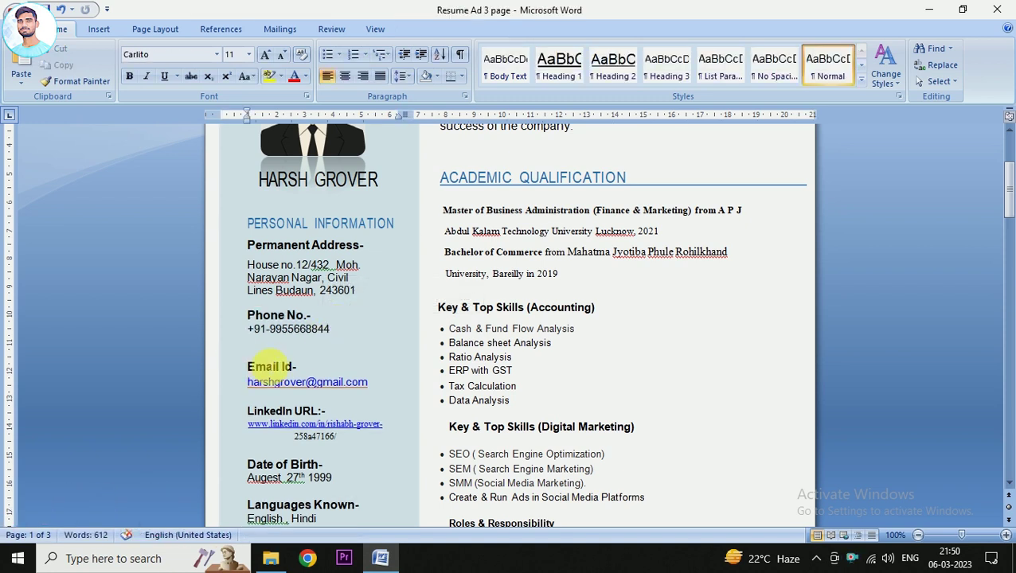
key("BackSpace")
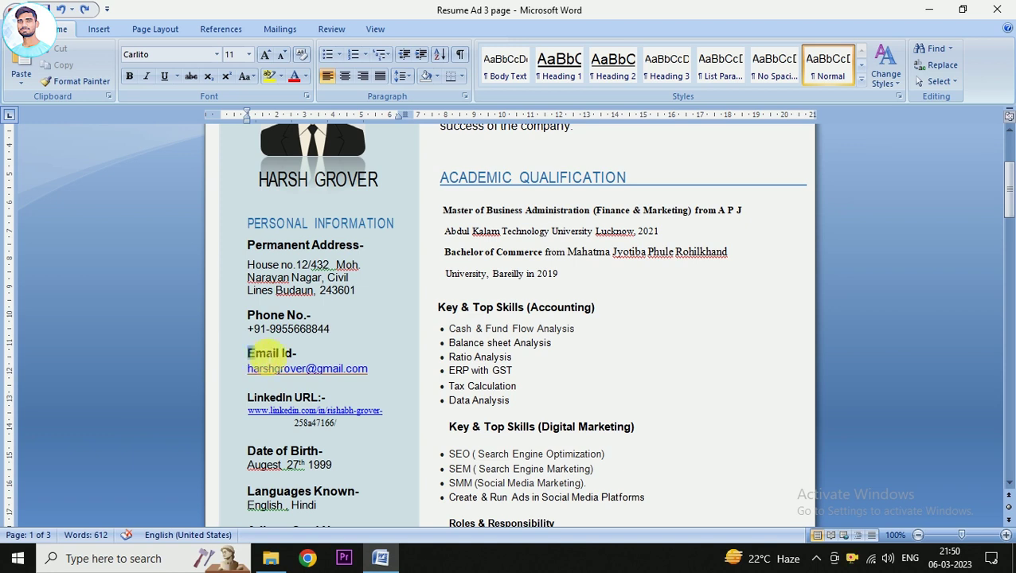
left_click_drag(253, 355, 368, 371)
left_click_drag(247, 398, 360, 428)
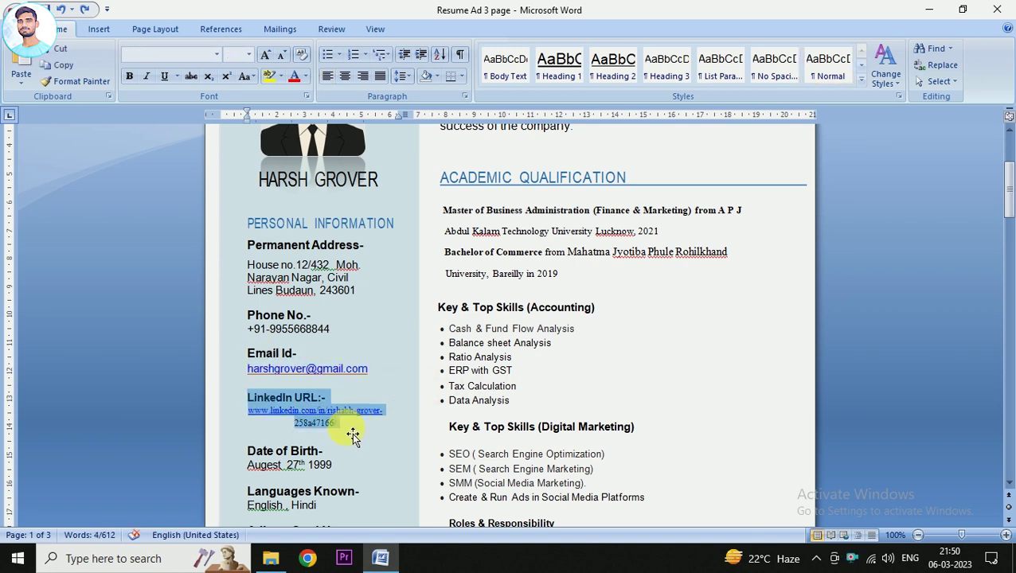
left_click(336, 429)
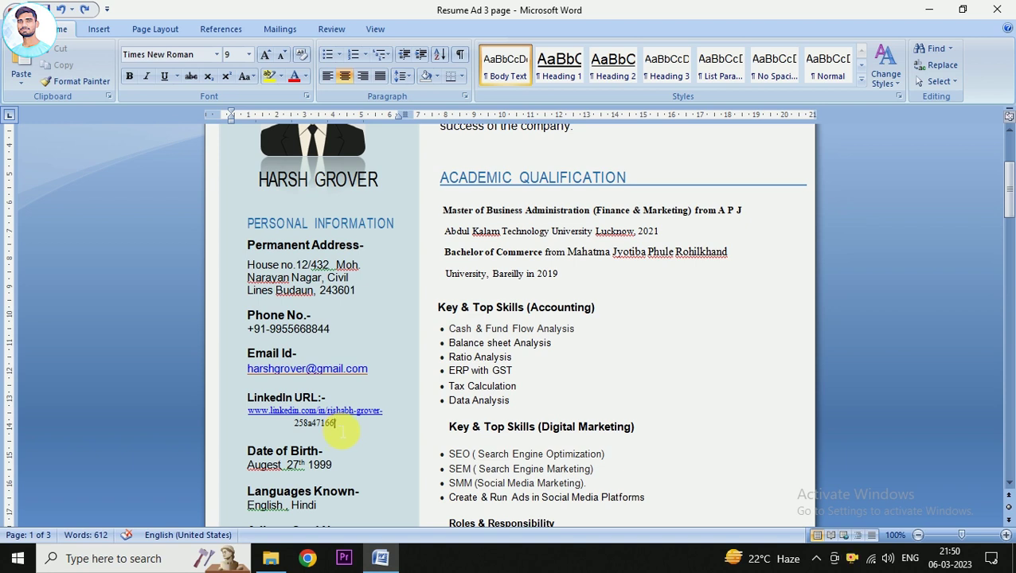
scroll(342, 430, "down", 5)
left_click_drag(251, 256, 288, 271)
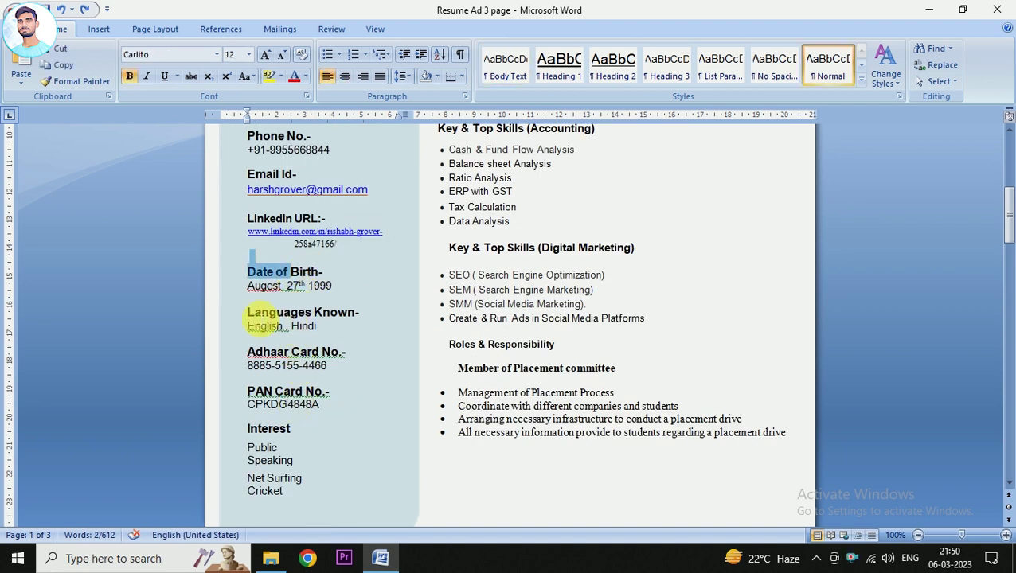
left_click_drag(248, 352, 303, 365)
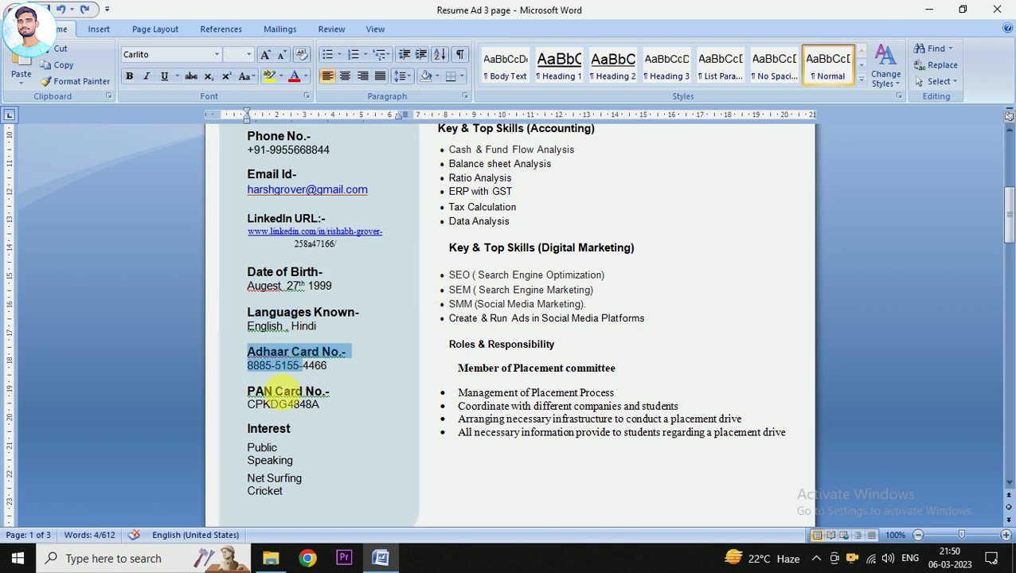
left_click_drag(248, 392, 318, 405)
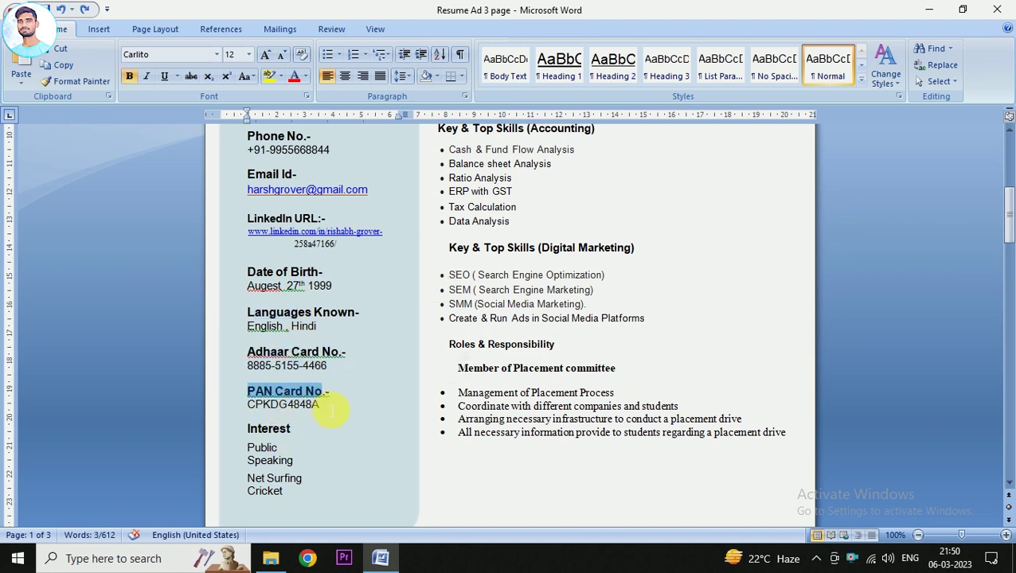
left_click_drag(269, 429, 303, 487)
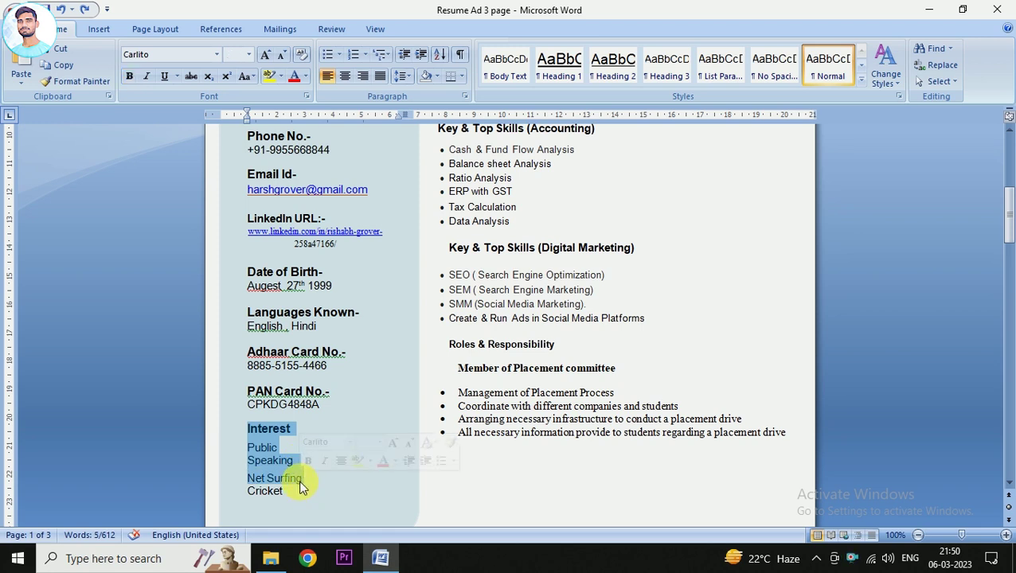
scroll(312, 495, "up", 5)
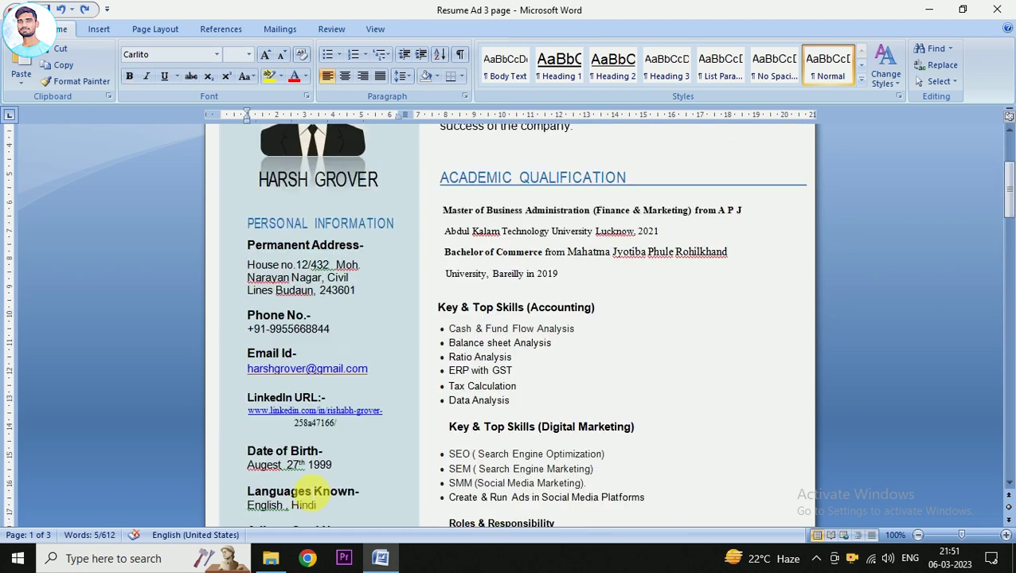
Step: Review the Career Objective, MBA and B.Com degree entries, and accounting skills list
scroll(409, 410, "up", 4)
left_click_drag(494, 254, 557, 304)
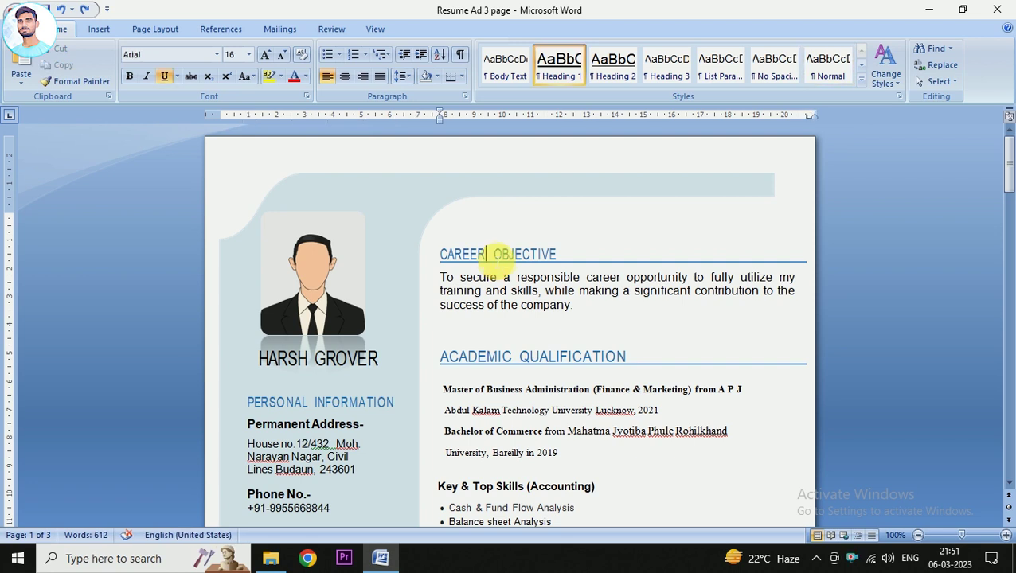
scroll(557, 304, "down", 1)
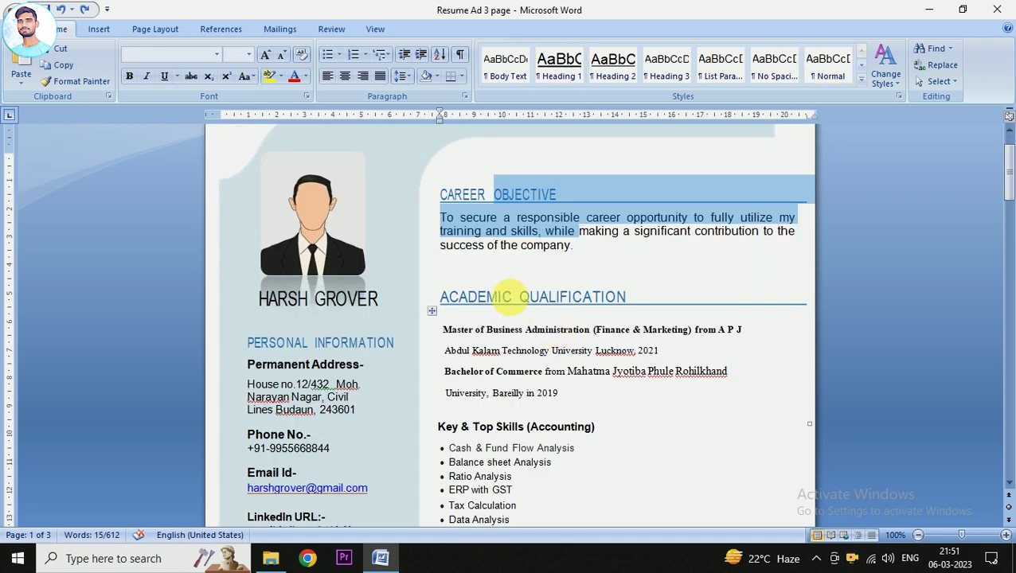
left_click_drag(508, 301, 581, 341)
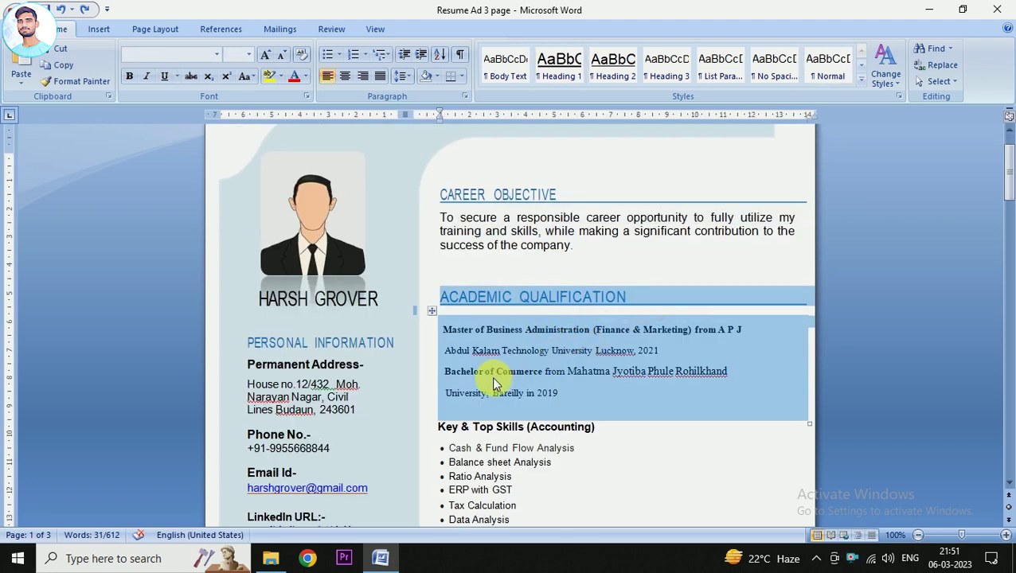
left_click(467, 371)
left_click_drag(458, 330, 539, 339)
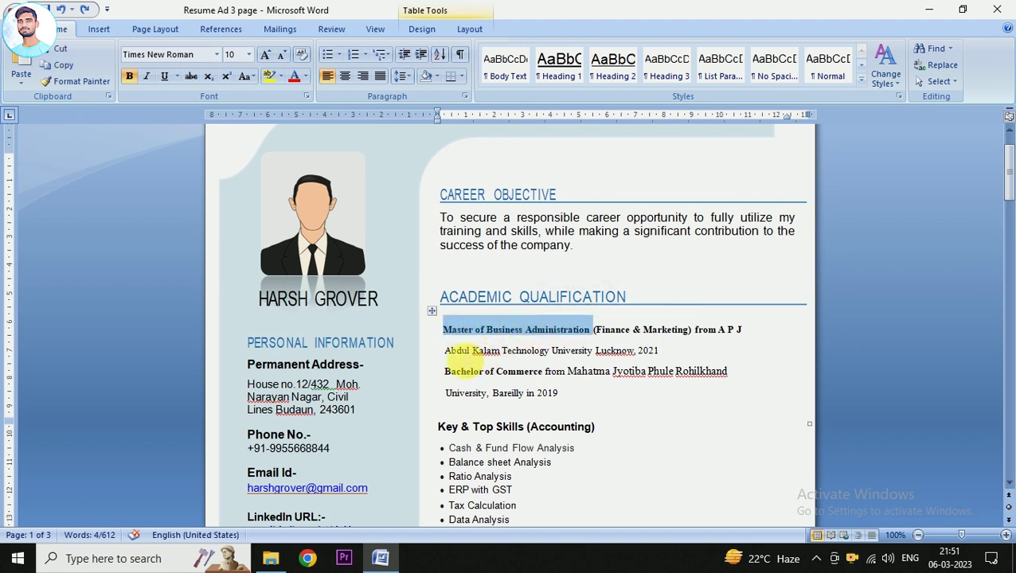
left_click_drag(446, 371, 504, 375)
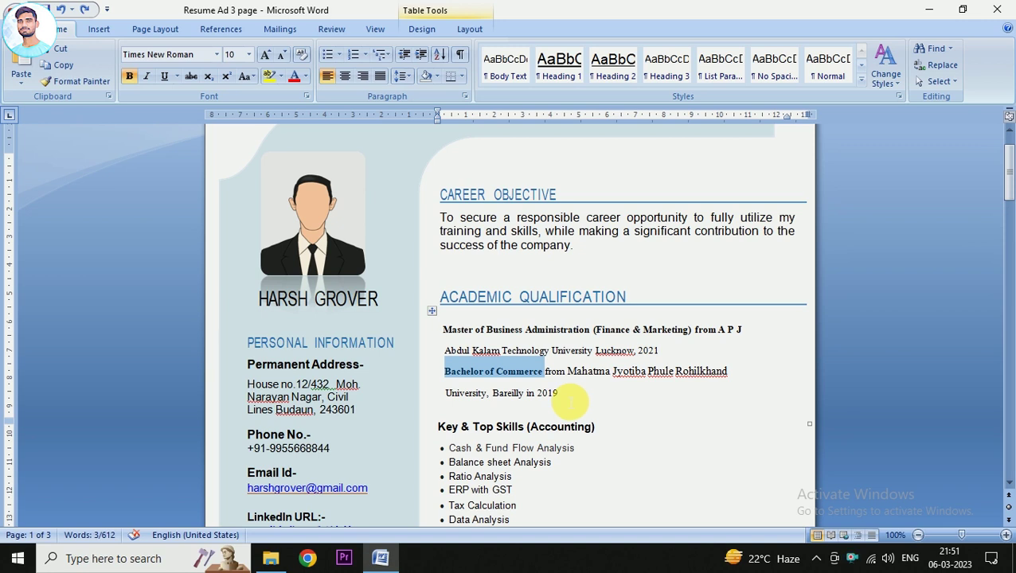
scroll(567, 390, "down", 3)
left_click_drag(440, 307, 553, 372)
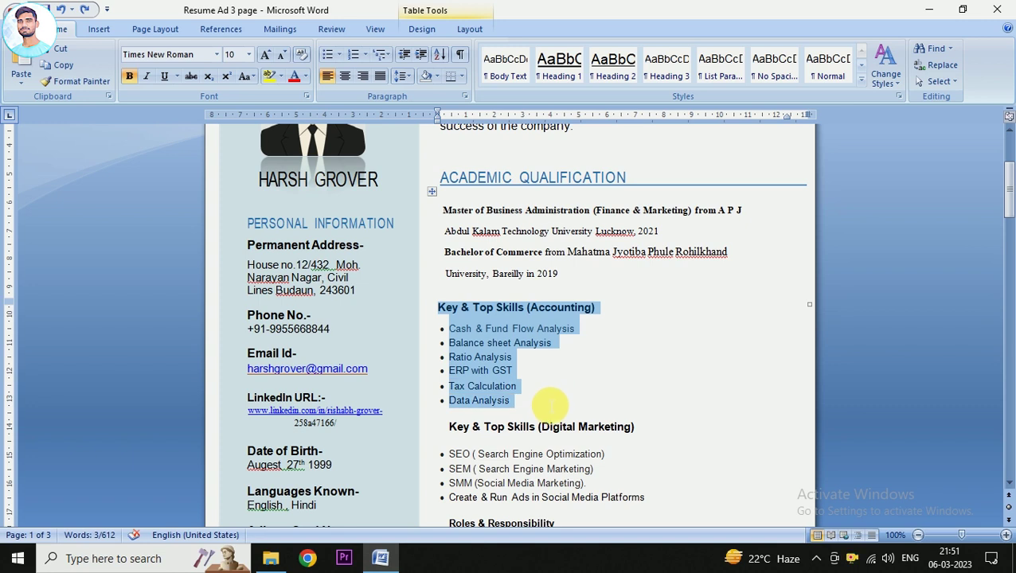
left_click_drag(553, 372, 545, 407)
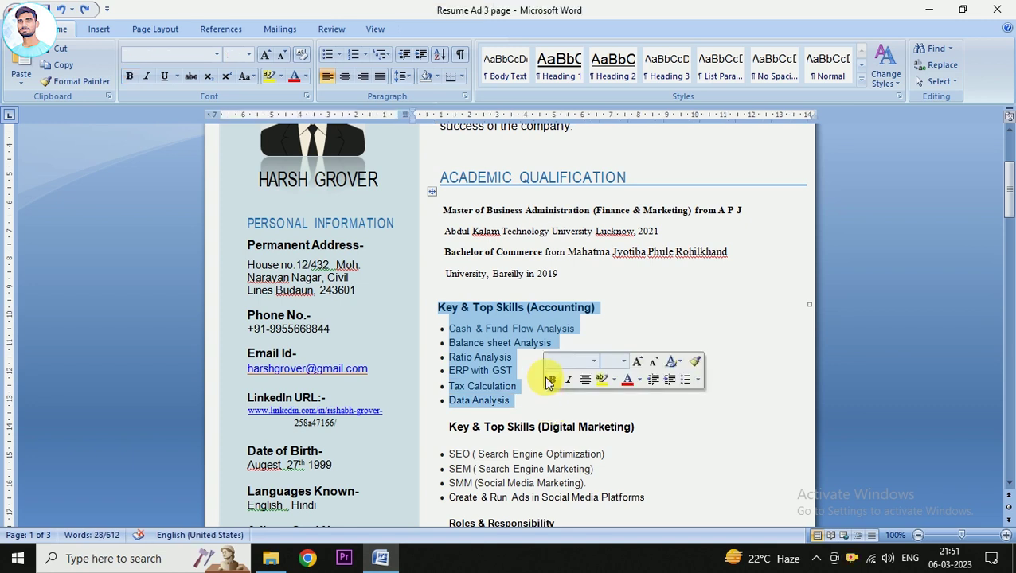
Step: Review the Digital Marketing, Awards & Achievements and Workshop / Webinar sections
scroll(548, 383, "down", 3)
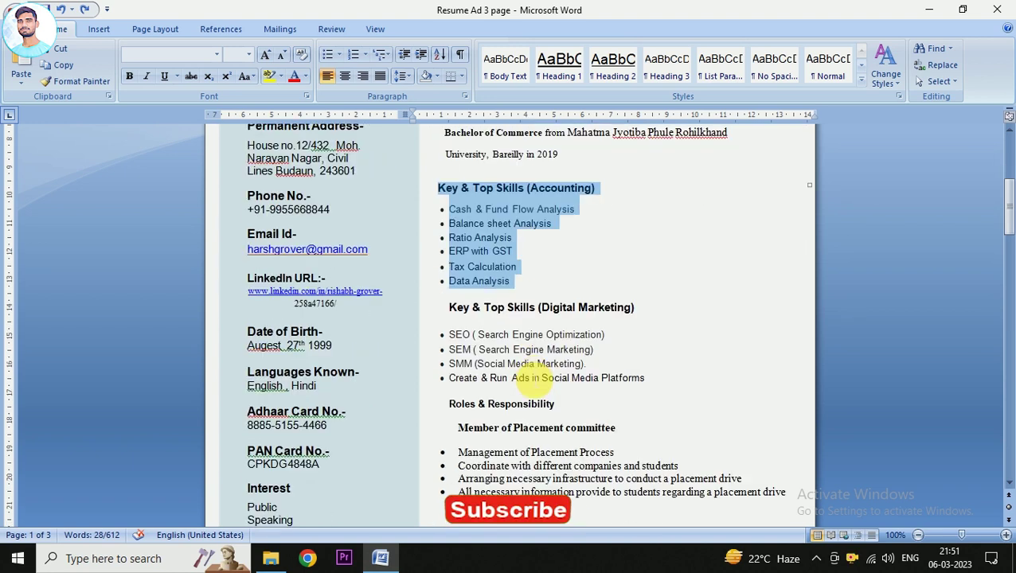
left_click(467, 308)
left_click_drag(484, 318, 530, 378)
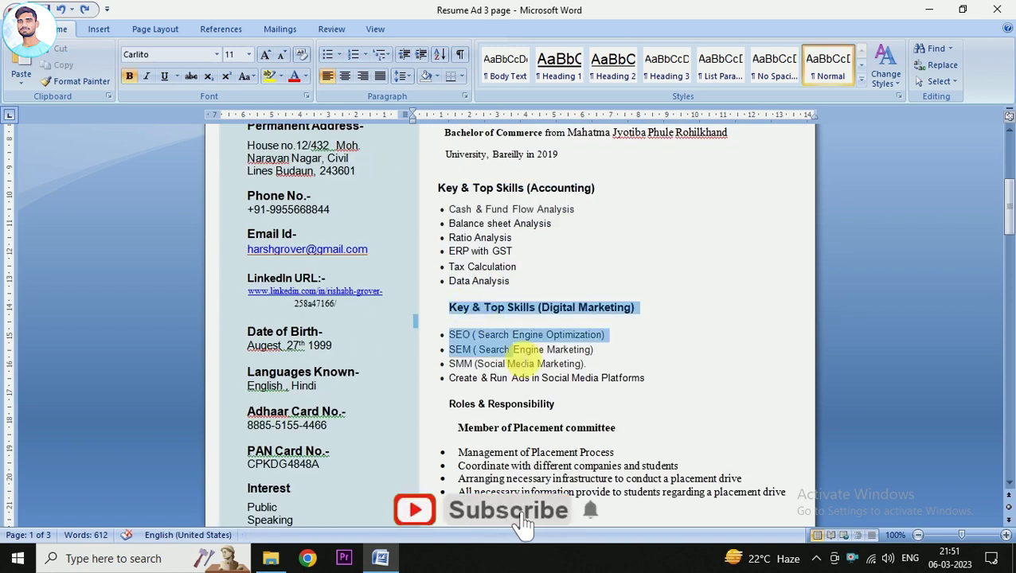
scroll(487, 371, "down", 2)
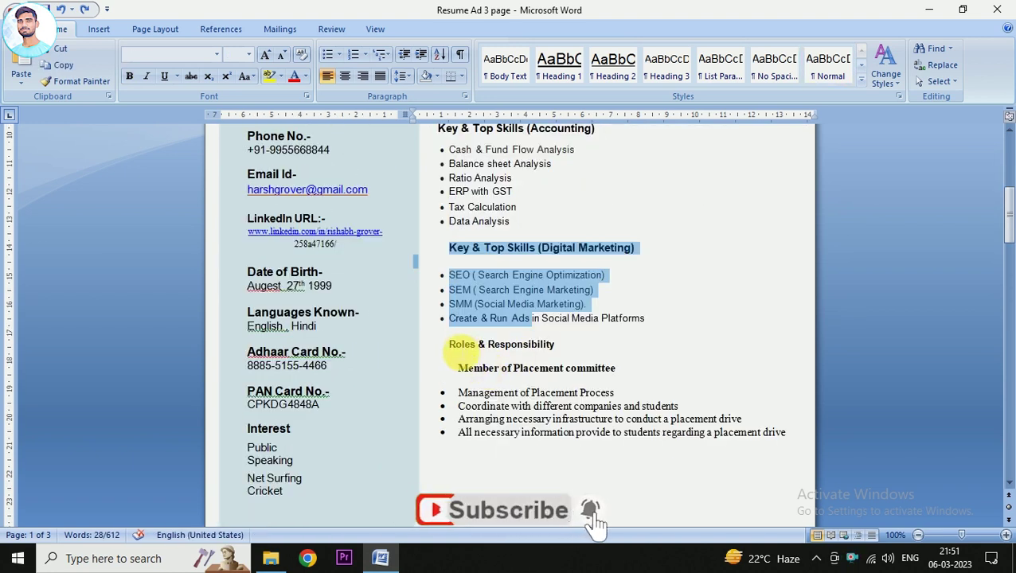
left_click_drag(449, 344, 556, 345)
scroll(542, 392, "down", 3)
scroll(542, 391, "down", 3)
left_click_drag(472, 319, 517, 344)
scroll(478, 285, "down", 2)
left_click_drag(478, 285, 576, 430)
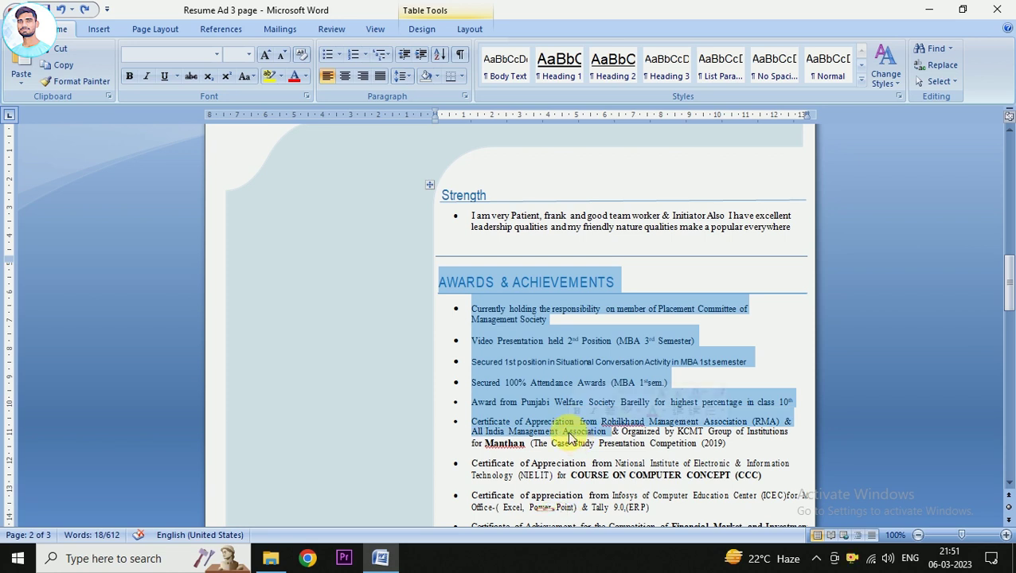
scroll(579, 422, "down", 2)
scroll(579, 422, "down", 6)
left_click_drag(440, 289, 557, 347)
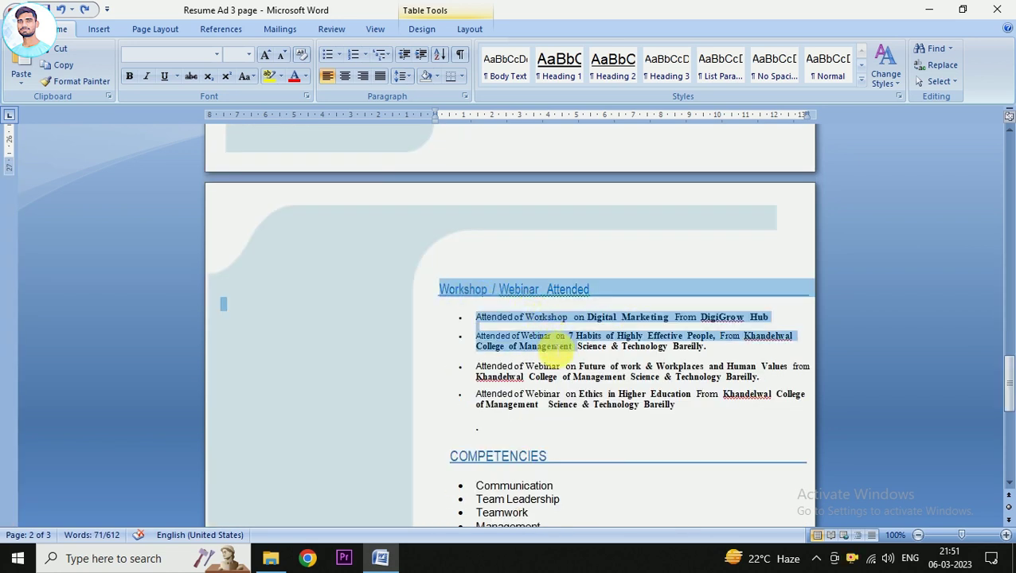
left_click_drag(557, 347, 586, 406)
scroll(586, 407, "down", 1)
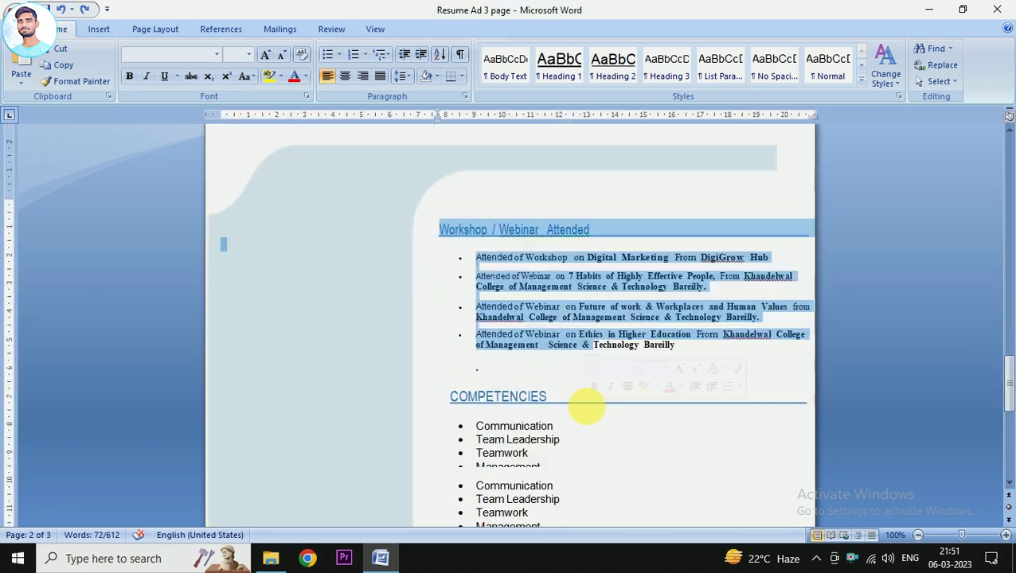
left_click(511, 374)
scroll(511, 375, "down", 1)
scroll(460, 356, "down", 2)
left_click_drag(442, 355, 518, 374)
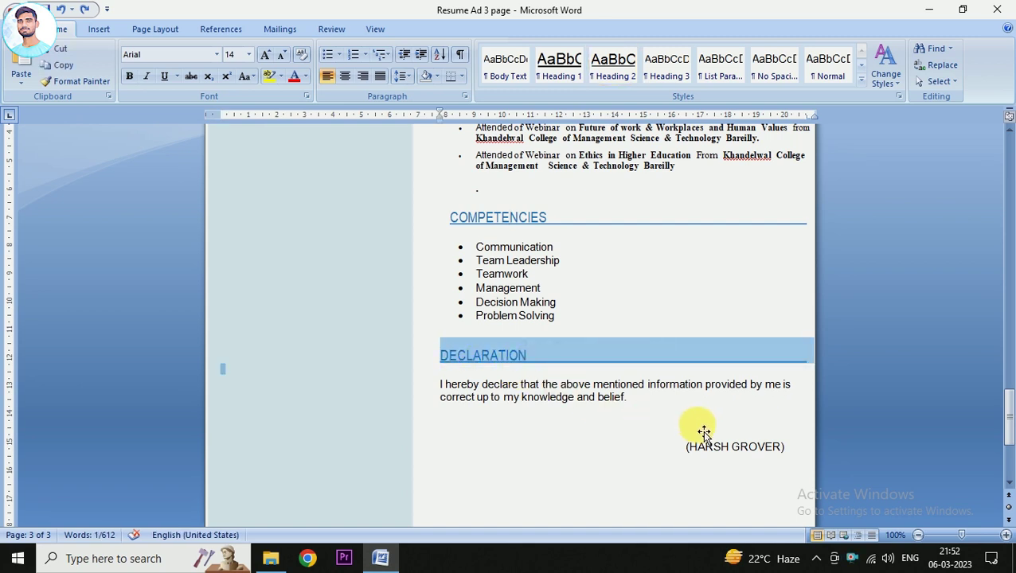
Step: Add 'Date:' and 'Place:' lines below the signed name in the declaration
left_click_drag(687, 447, 782, 448)
key("shift+Home")
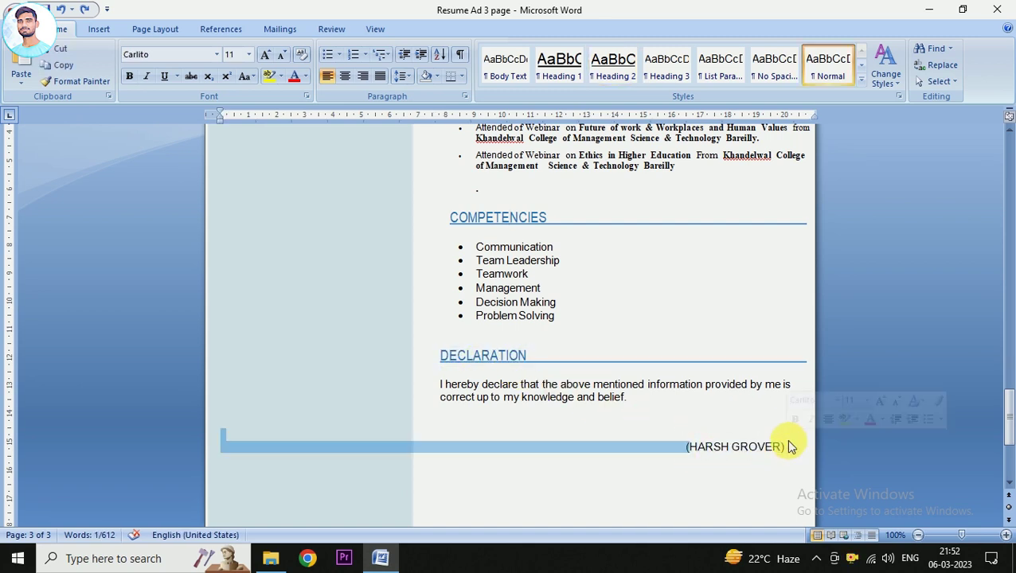
scroll(761, 454, "down", 2)
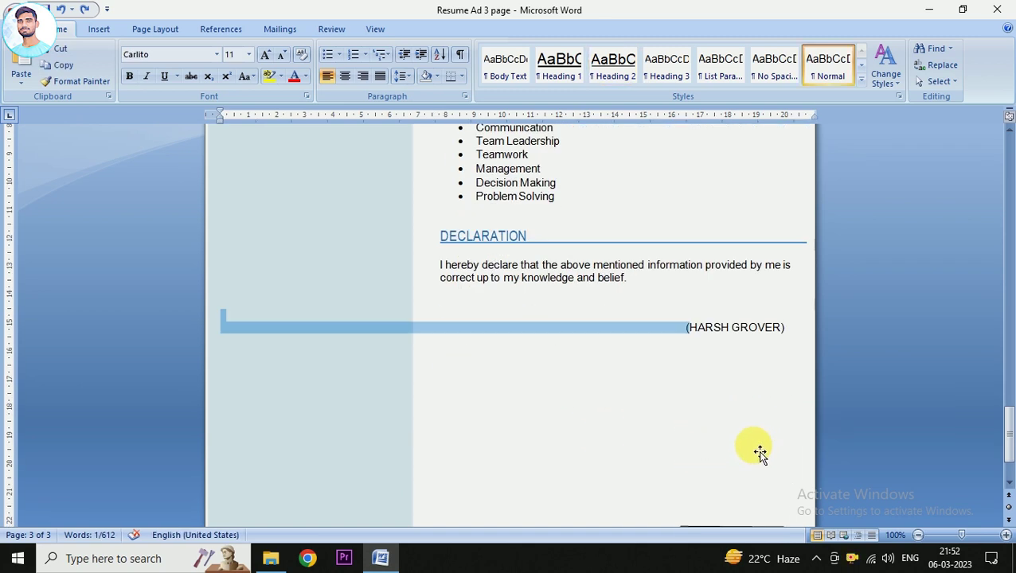
left_click(686, 328)
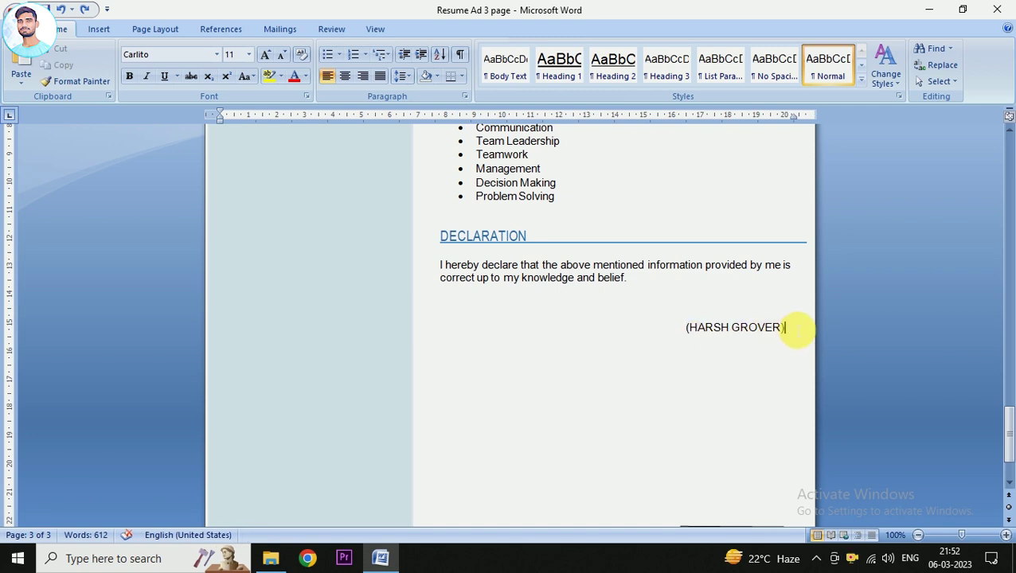
key("End")
type("Date: Place:")
left_click(690, 329)
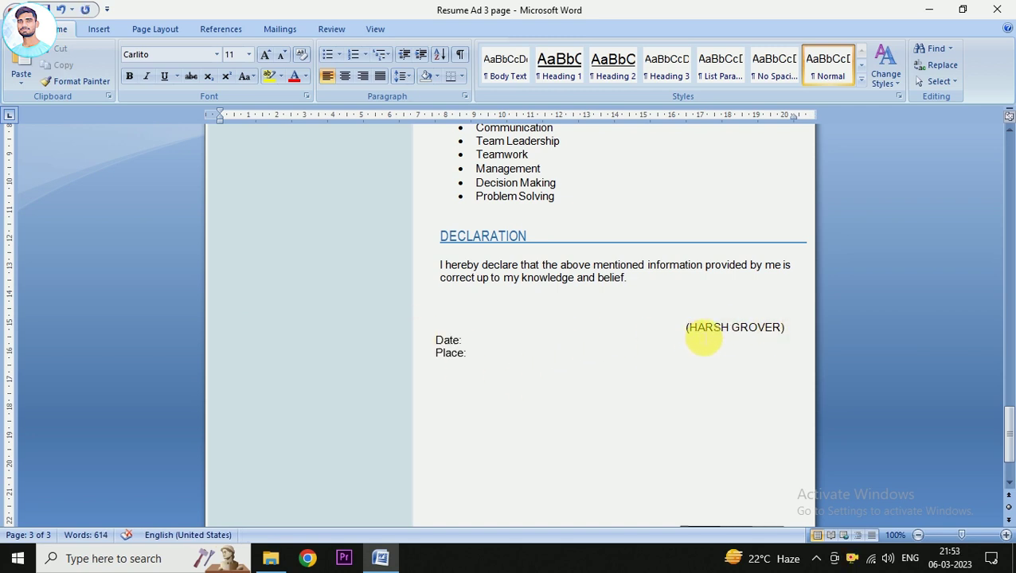
Step: Scroll through the finished résumé, then close it and save the changes
scroll(463, 362, "up", 6)
scroll(463, 362, "up", 6)
scroll(478, 346, "up", 3)
scroll(496, 314, "down", 1)
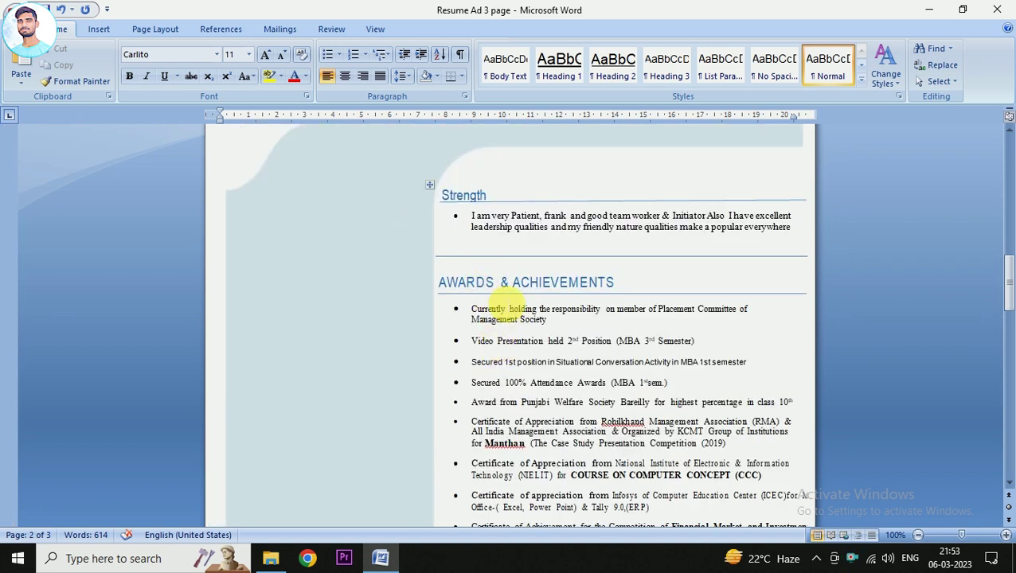
scroll(501, 313, "up", 3)
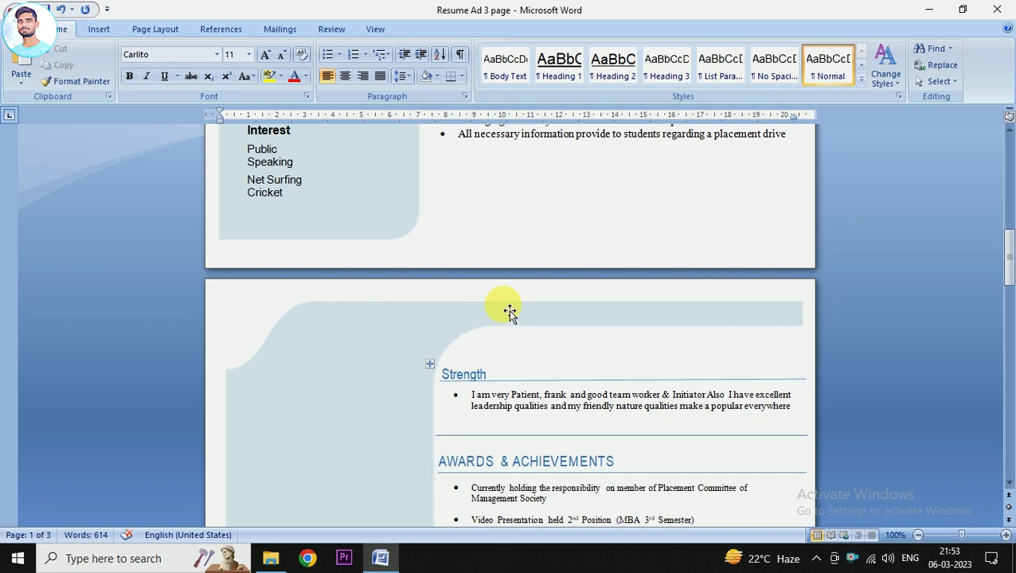
scroll(508, 309, "down", 6)
scroll(514, 304, "down", 5)
scroll(516, 301, "down", 6)
scroll(522, 298, "down", 5)
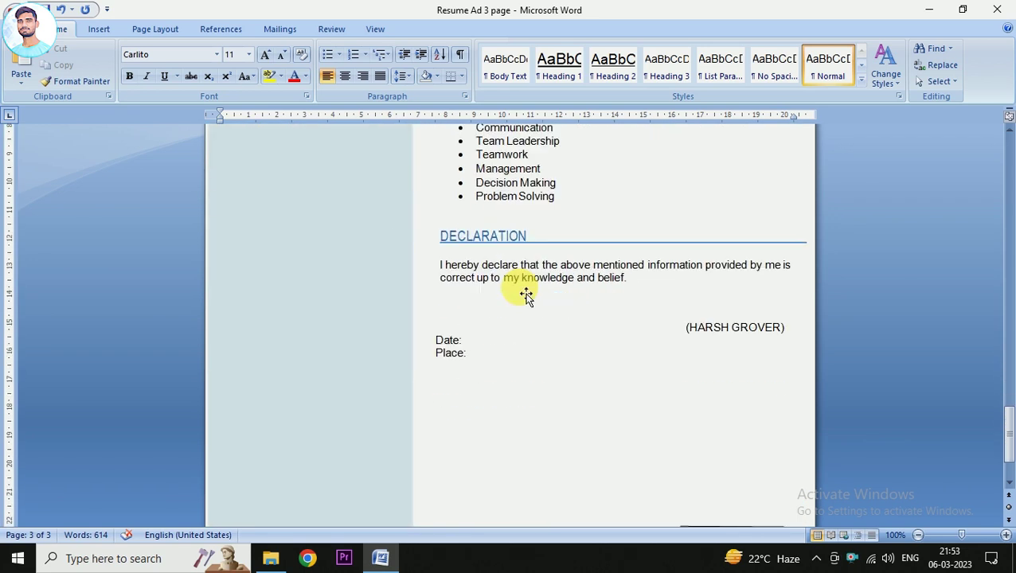
scroll(527, 291, "down", 2)
scroll(530, 285, "up", 8)
scroll(530, 285, "up", 6)
scroll(531, 287, "up", 5)
scroll(535, 290, "up", 1)
scroll(529, 285, "up", 4)
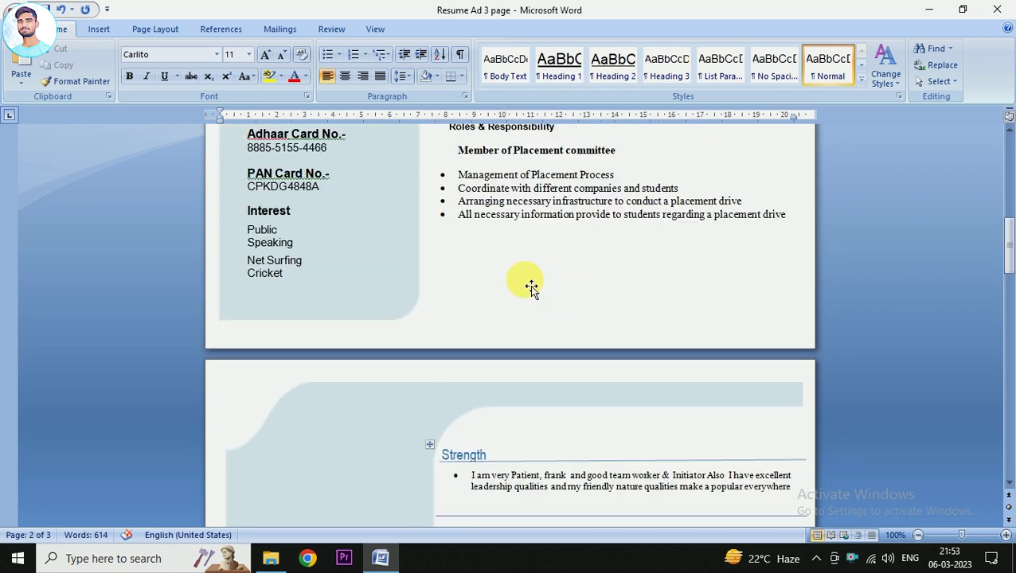
scroll(529, 283, "up", 5)
scroll(502, 293, "down", 1)
scroll(476, 301, "up", 6)
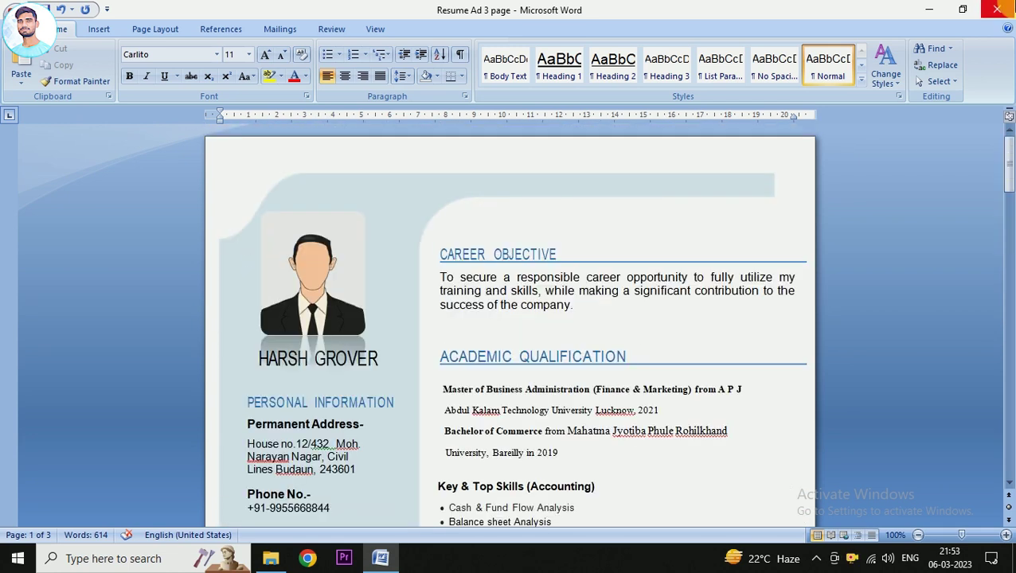
left_click(997, 9)
key("Return")
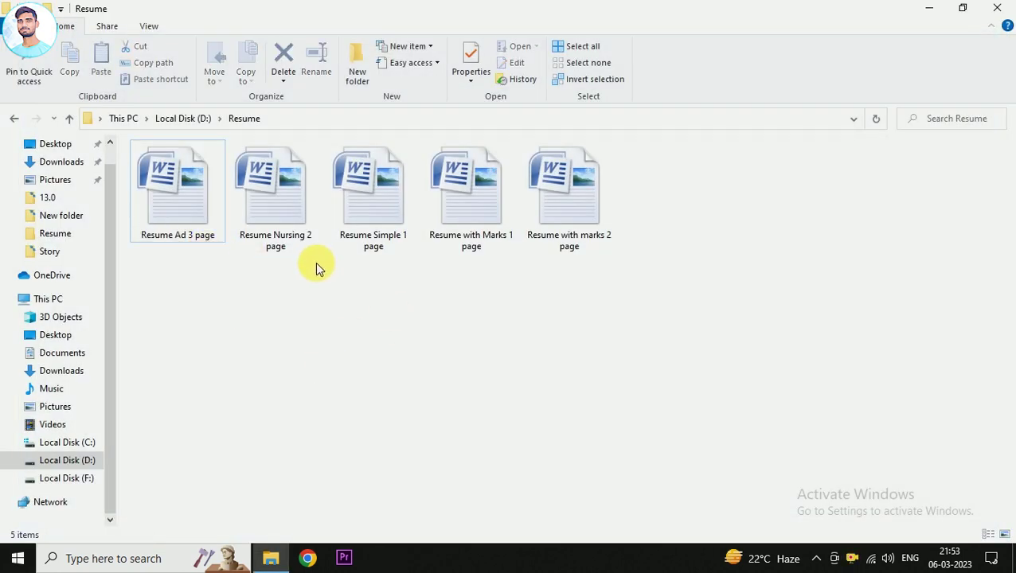
Step: Open Resume Nursing 2 page from the Resume folder and look over its personal summary
double_click(293, 239)
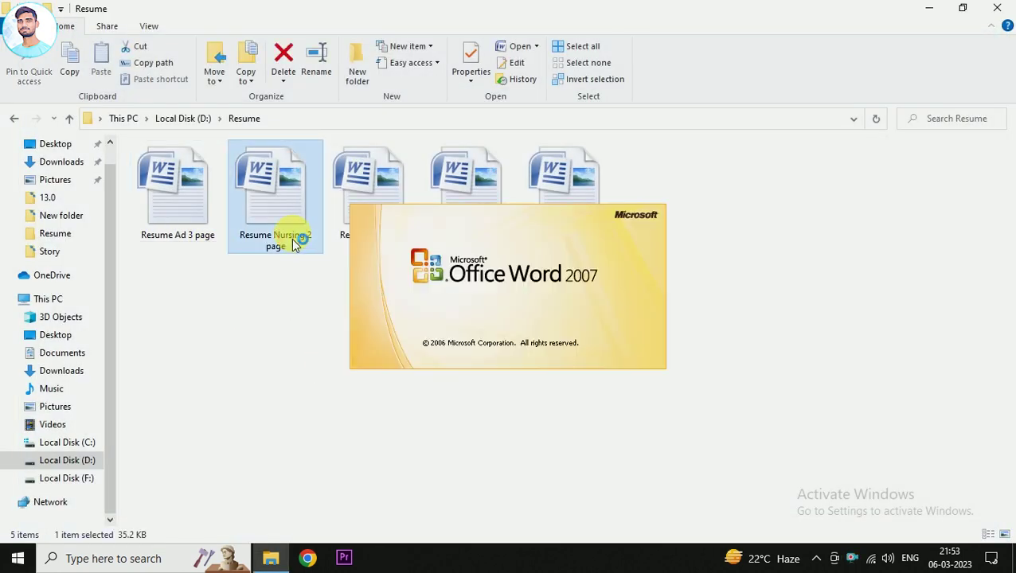
scroll(449, 263, "down", 5)
scroll(450, 263, "up", 5)
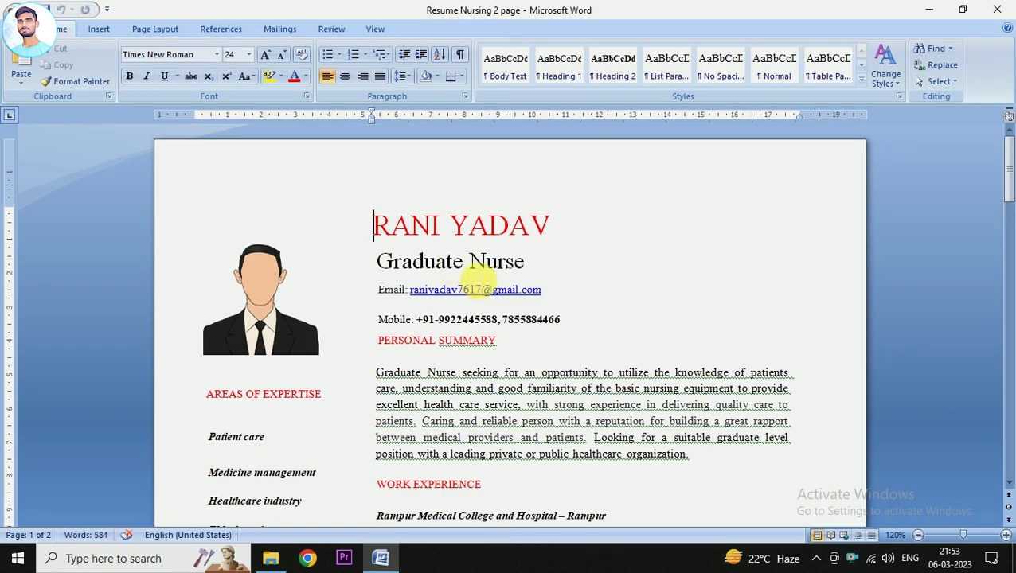
scroll(352, 276, "down", 3)
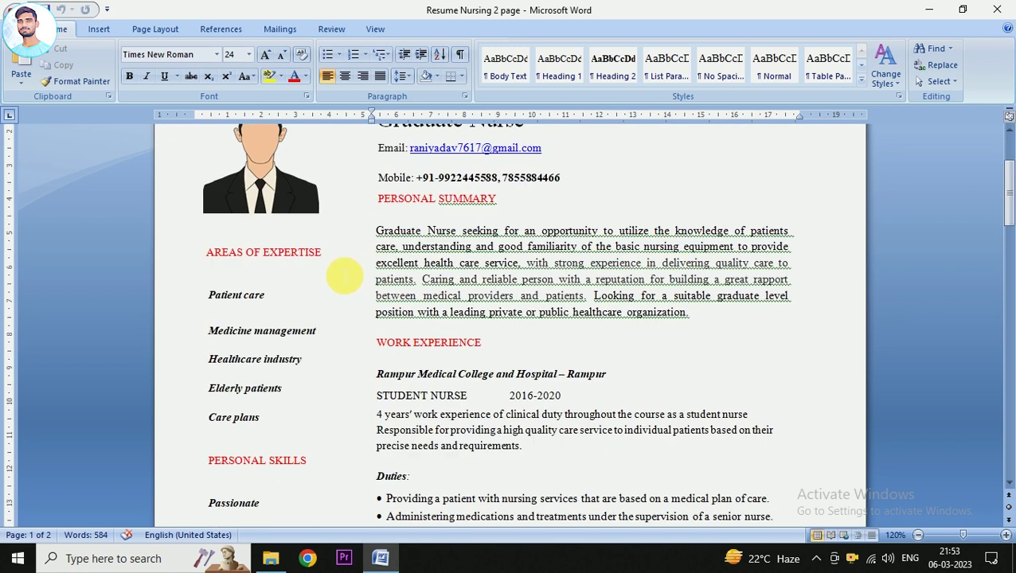
left_click(375, 257)
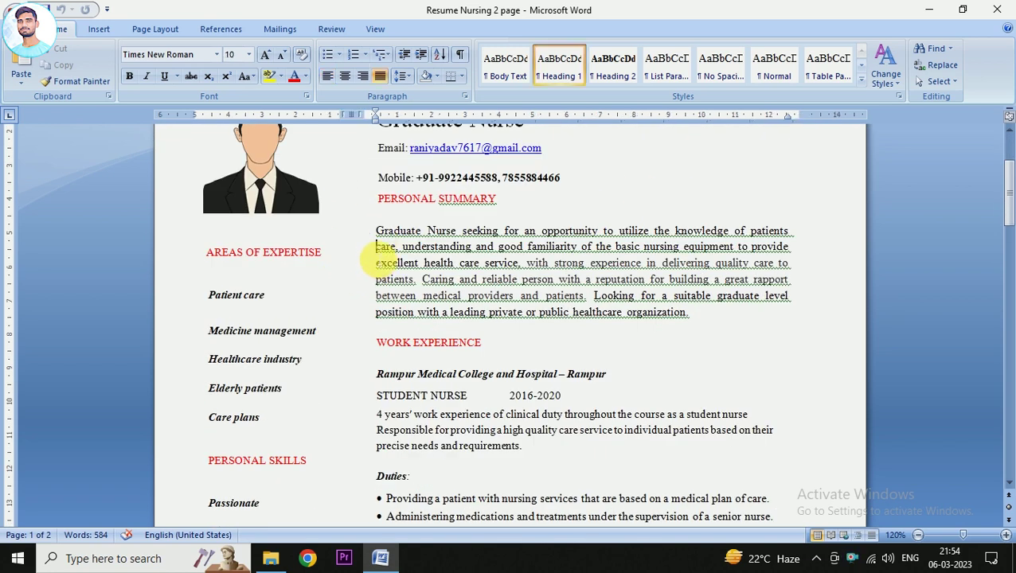
scroll(375, 259, "down", 5)
scroll(375, 259, "down", 6)
scroll(375, 258, "down", 5)
scroll(375, 259, "up", 5)
scroll(376, 258, "up", 12)
scroll(371, 259, "up", 2)
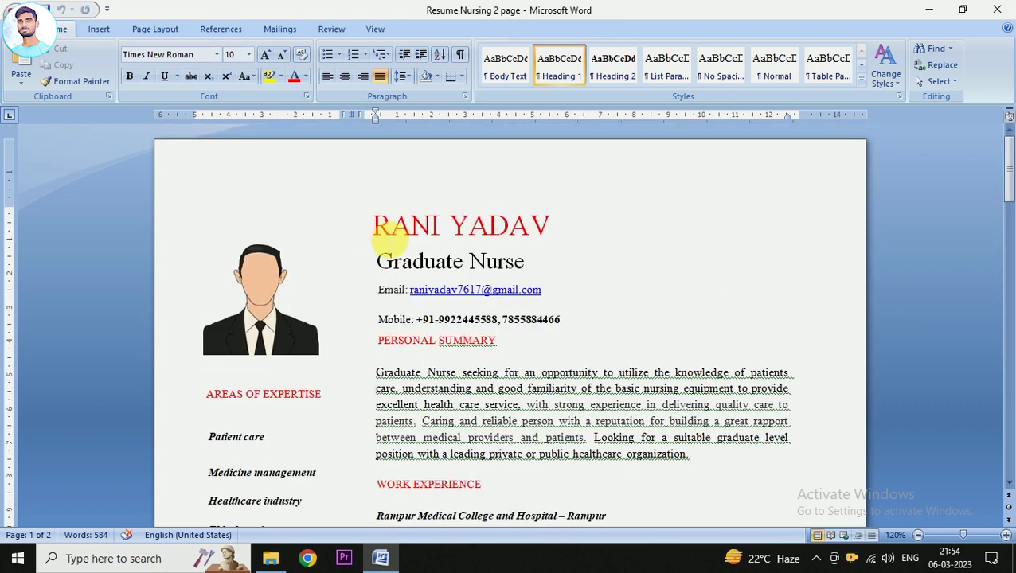
left_click_drag(372, 226, 544, 233)
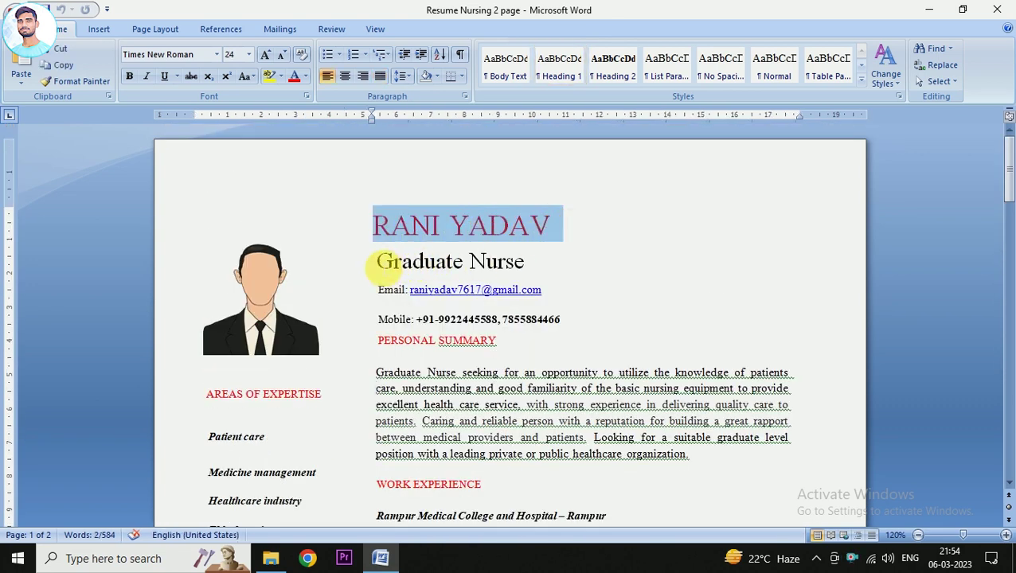
left_click_drag(377, 265, 537, 269)
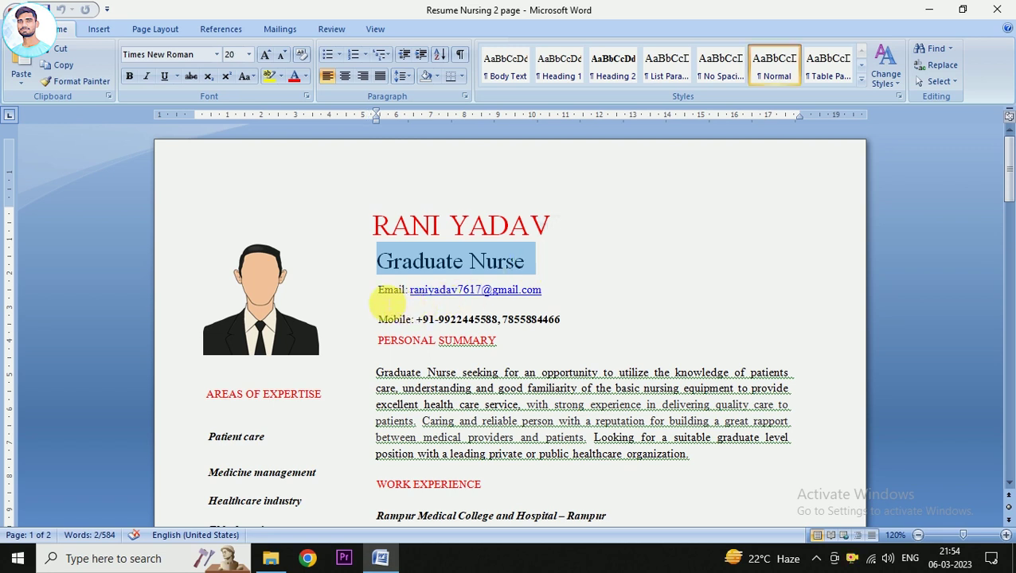
left_click_drag(379, 290, 550, 319)
scroll(549, 319, "down", 3)
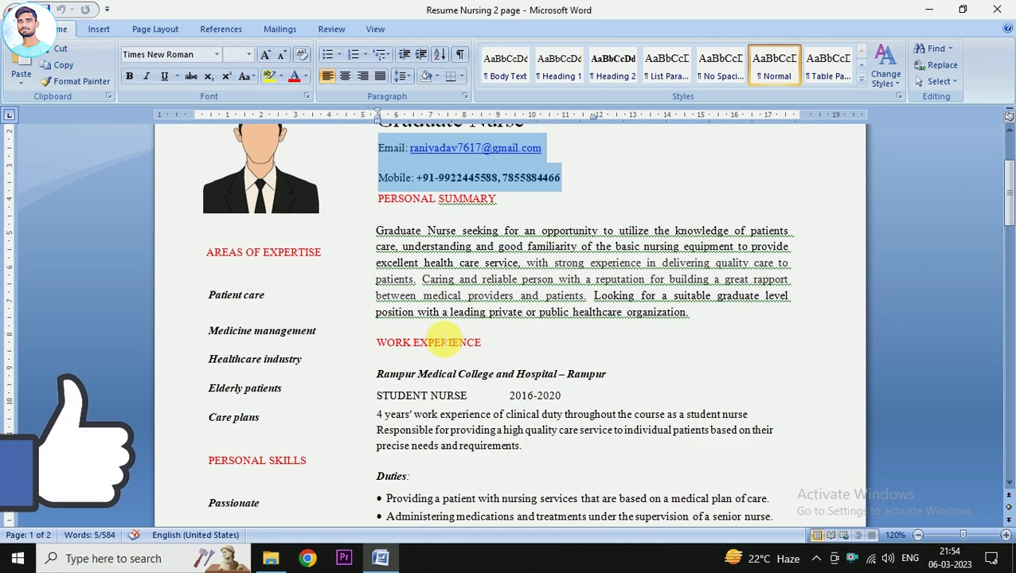
left_click_drag(206, 251, 268, 387)
scroll(275, 367, "down", 3)
left_click_drag(208, 319, 284, 416)
scroll(271, 318, "down", 4)
left_click_drag(208, 307, 295, 351)
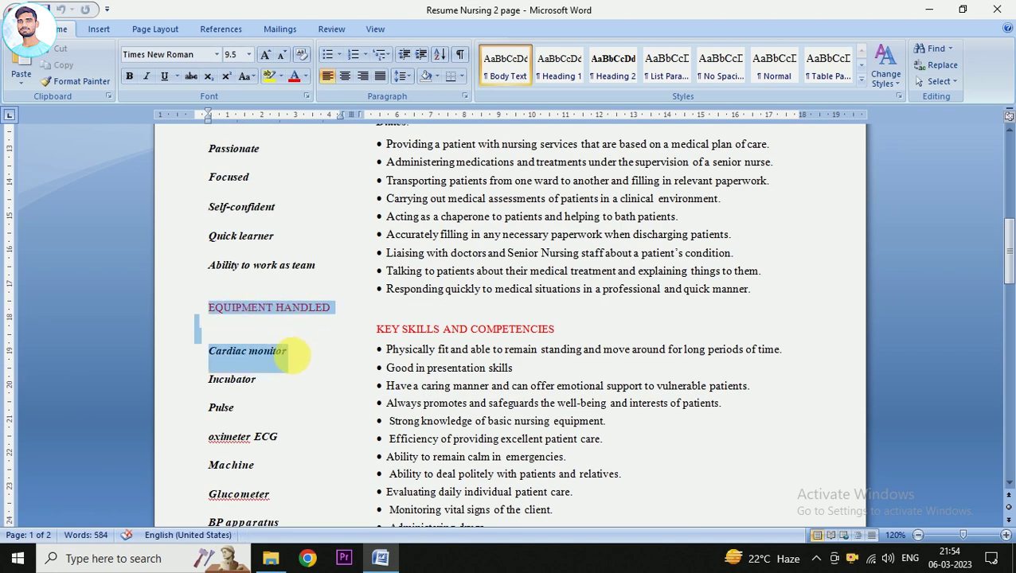
scroll(292, 364, "down", 4)
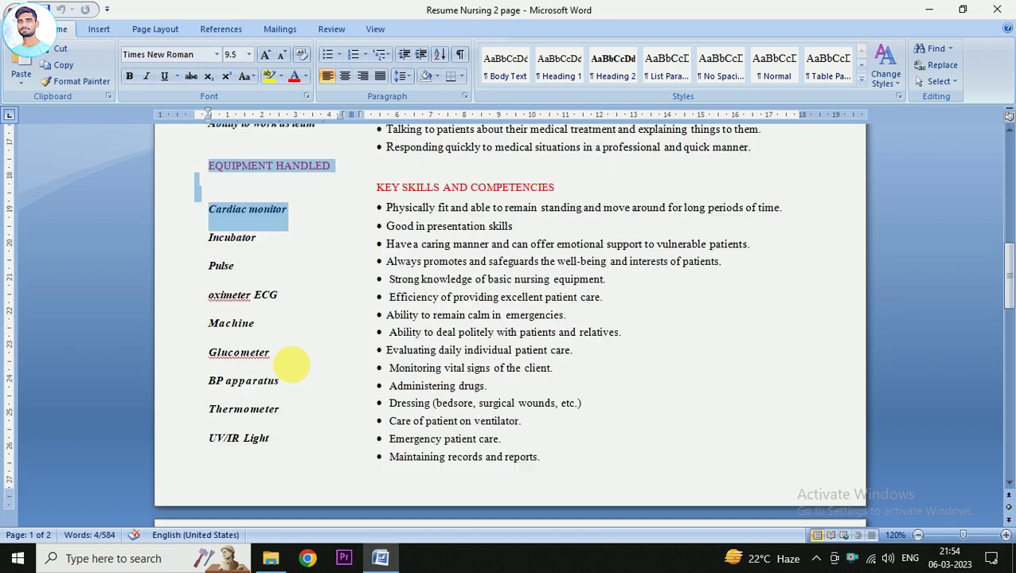
scroll(292, 364, "down", 4)
scroll(292, 364, "down", 3)
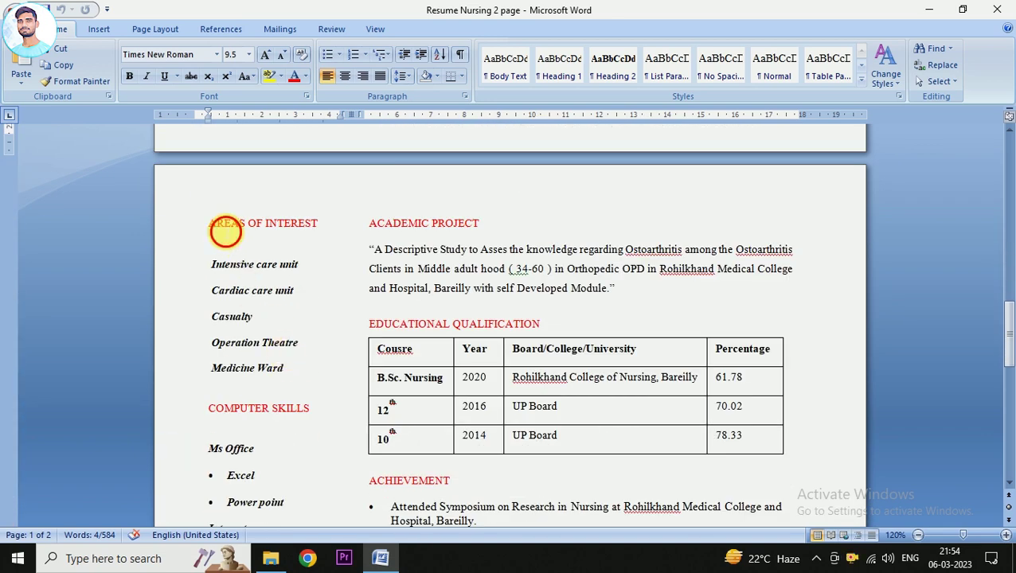
left_click_drag(209, 222, 254, 318)
scroll(239, 306, "down", 3)
left_click_drag(209, 267, 263, 390)
scroll(262, 390, "down", 3)
left_click(243, 341)
left_click_drag(289, 346, 208, 340)
scroll(390, 295, "up", 20)
scroll(425, 299, "up", 3)
mouse_move(378, 341)
left_mouse_down()
mouse_move(470, 407)
mouse_move(420, 386)
mouse_move(481, 465)
left_mouse_up()
scroll(419, 385, "down", 1)
scroll(470, 393, "down", 3)
scroll(430, 375, "down", 8)
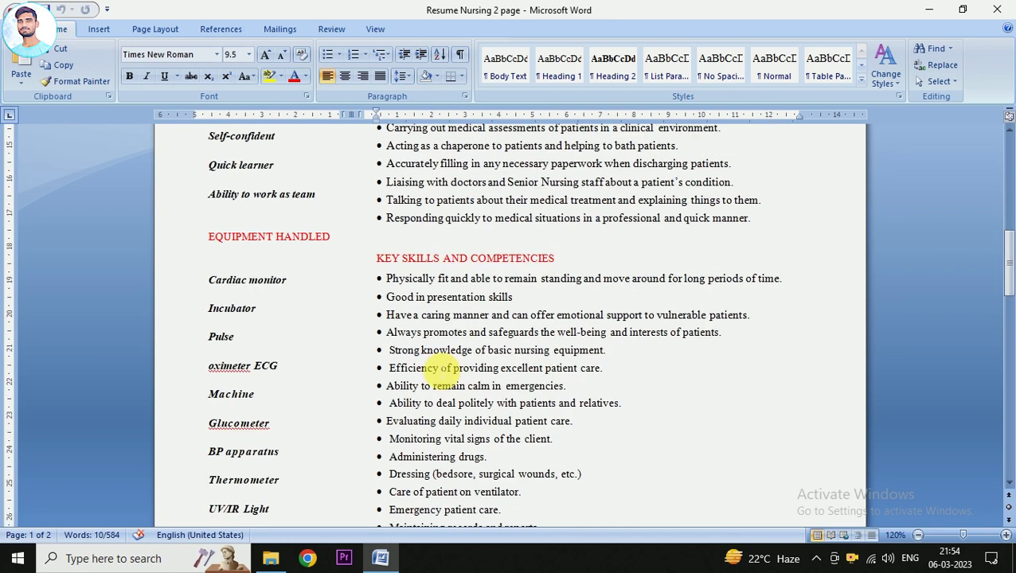
left_click_drag(404, 260, 476, 321)
scroll(486, 323, "down", 6)
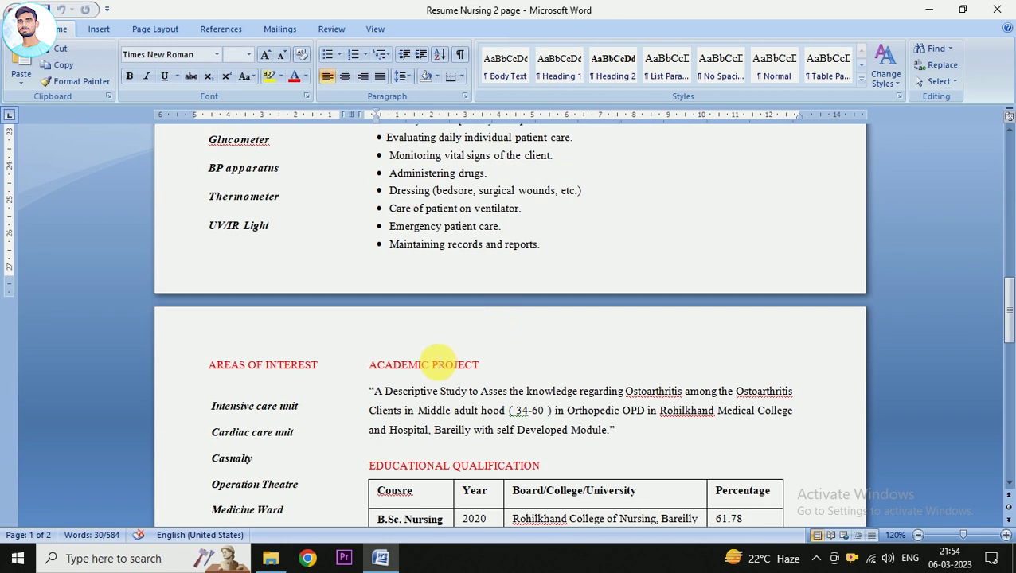
scroll(410, 358, "down", 3)
left_click_drag(391, 227, 478, 270)
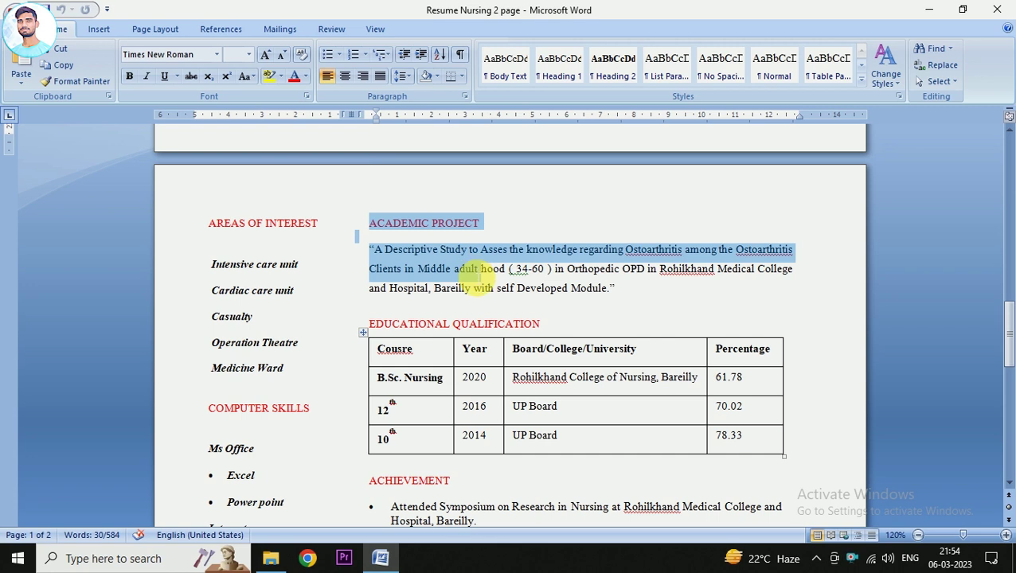
left_click(409, 323)
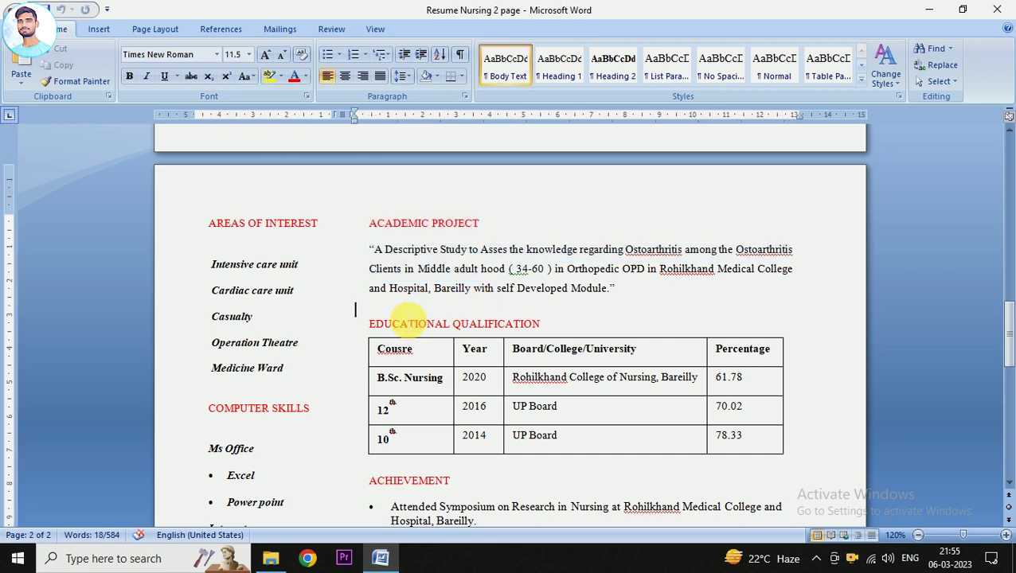
left_click_drag(371, 324, 502, 327)
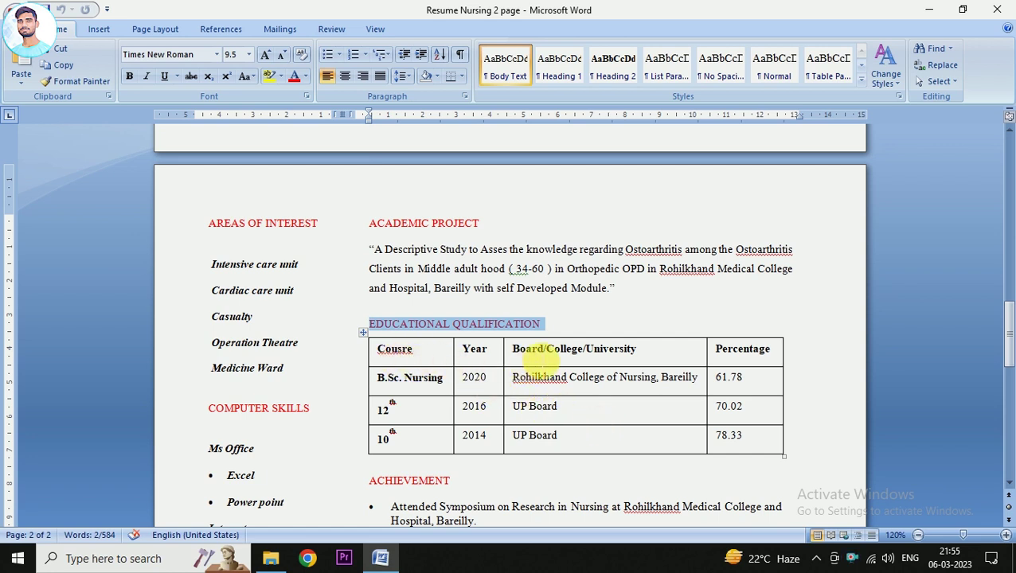
scroll(740, 368, "down", 3)
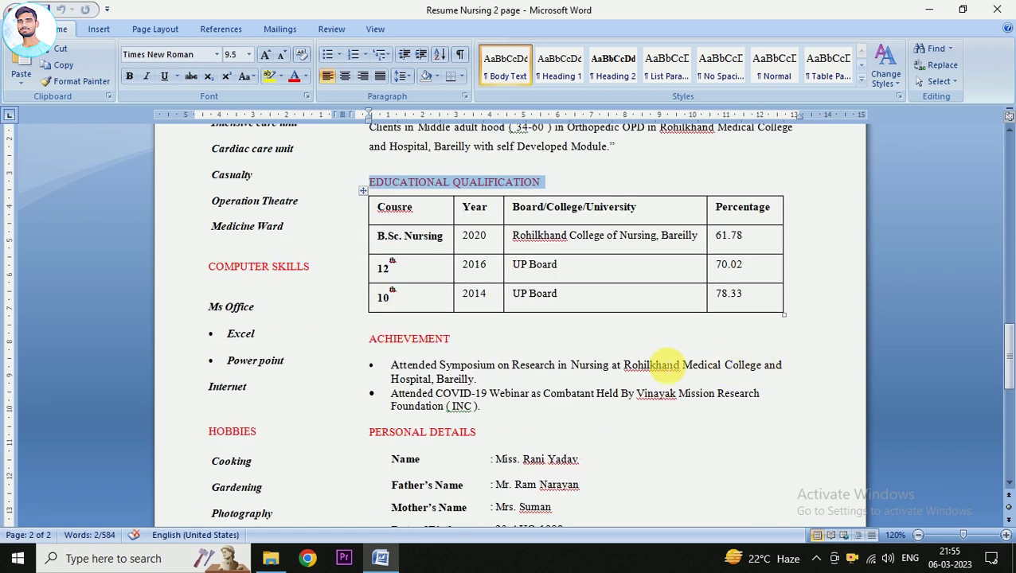
scroll(446, 334, "down", 2)
left_click_drag(380, 269, 471, 360)
left_click_drag(371, 362, 574, 462)
scroll(569, 454, "down", 2)
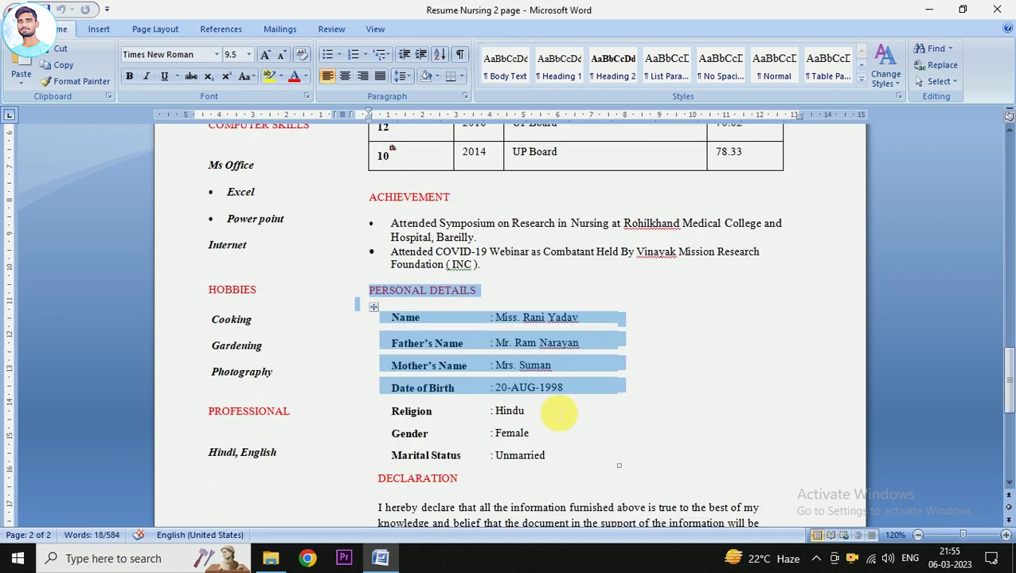
scroll(446, 382, "down", 3)
mouse_move(375, 350)
left_mouse_down()
mouse_move(471, 368)
mouse_move(483, 382)
left_mouse_up()
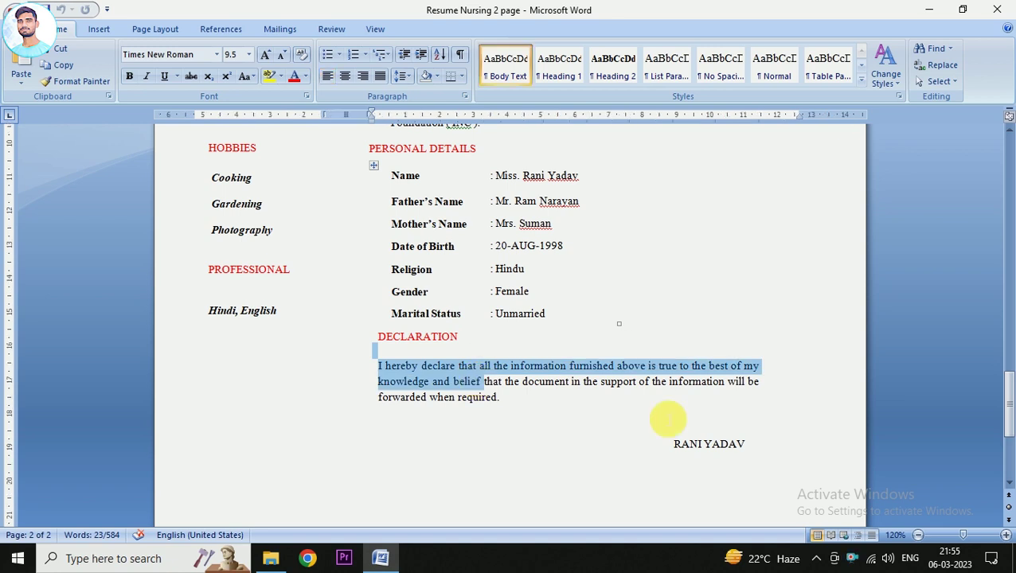
left_click_drag(674, 445, 749, 446)
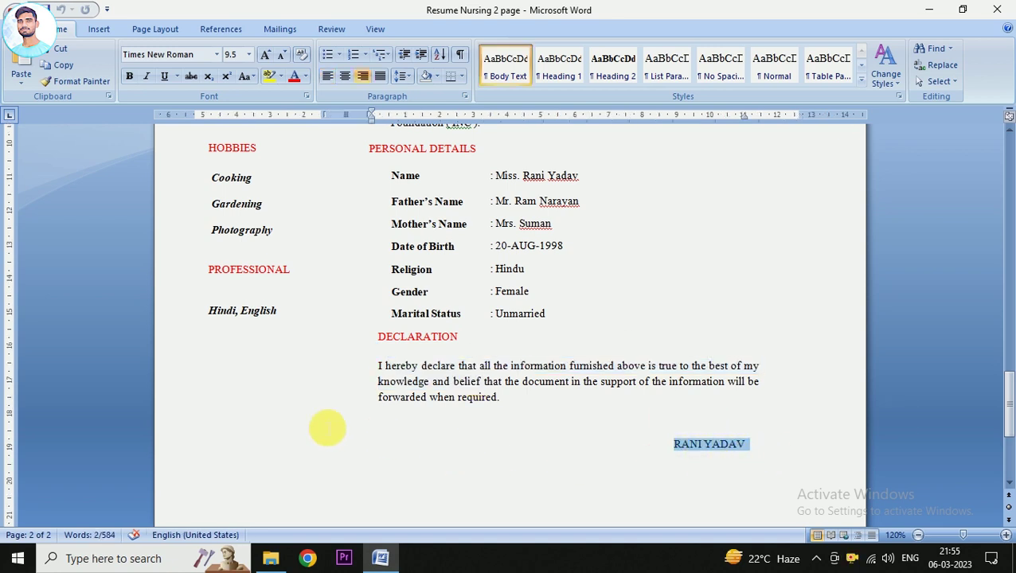
left_click(396, 435)
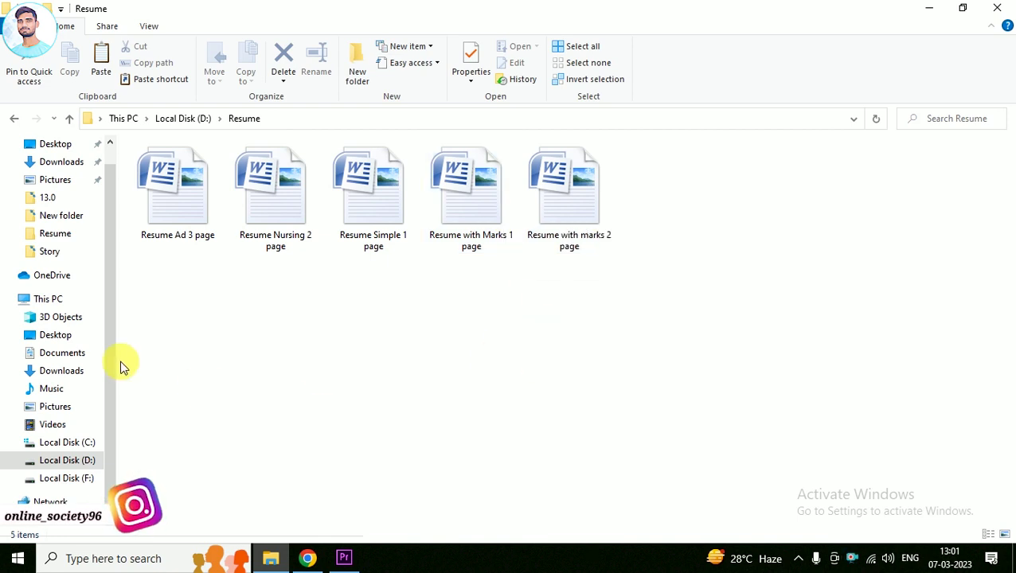
Step: Send Resume Ad 3 page to PDF24 from its right-click menu
left_click(188, 208)
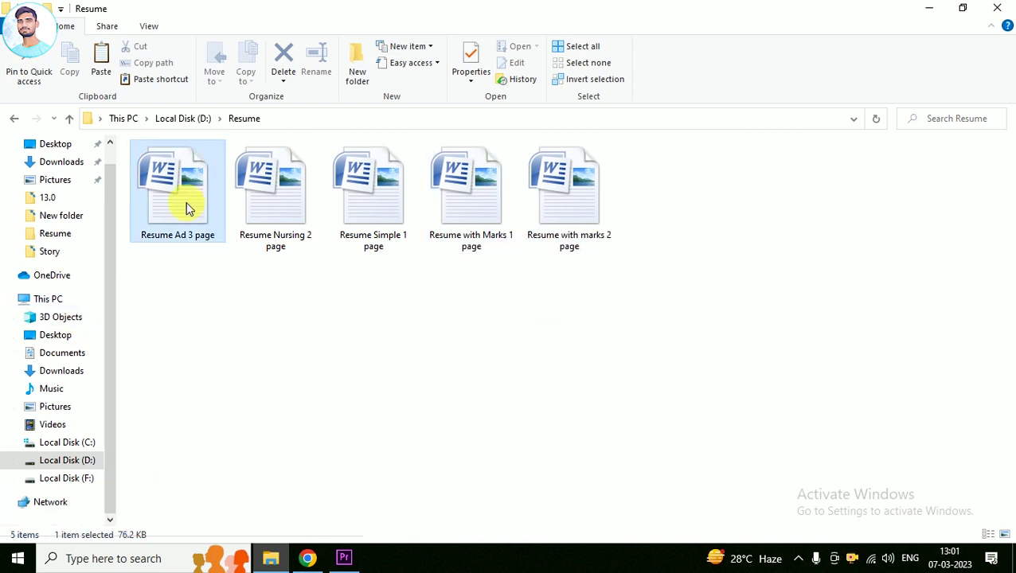
right_click(188, 208)
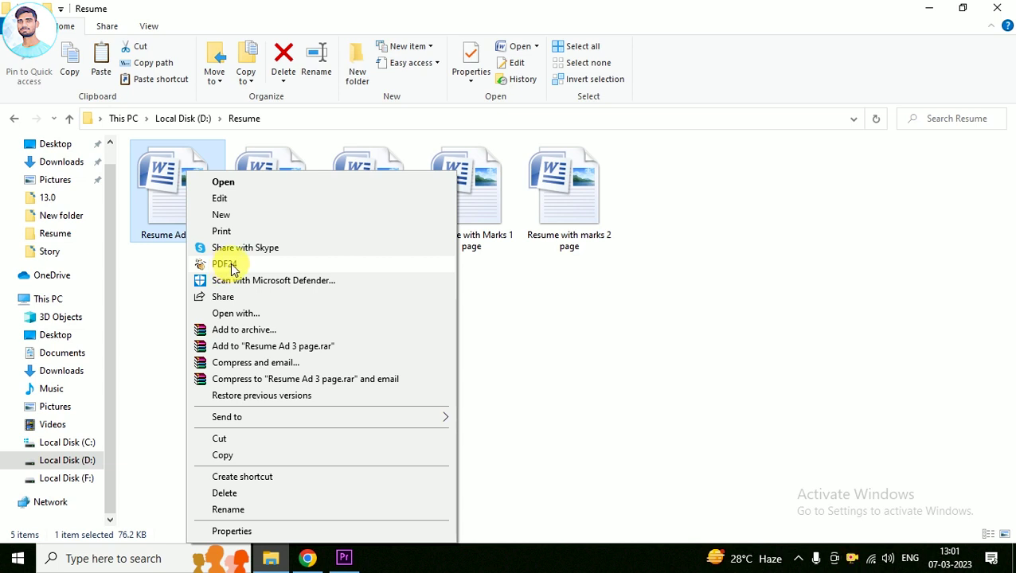
left_click(231, 269)
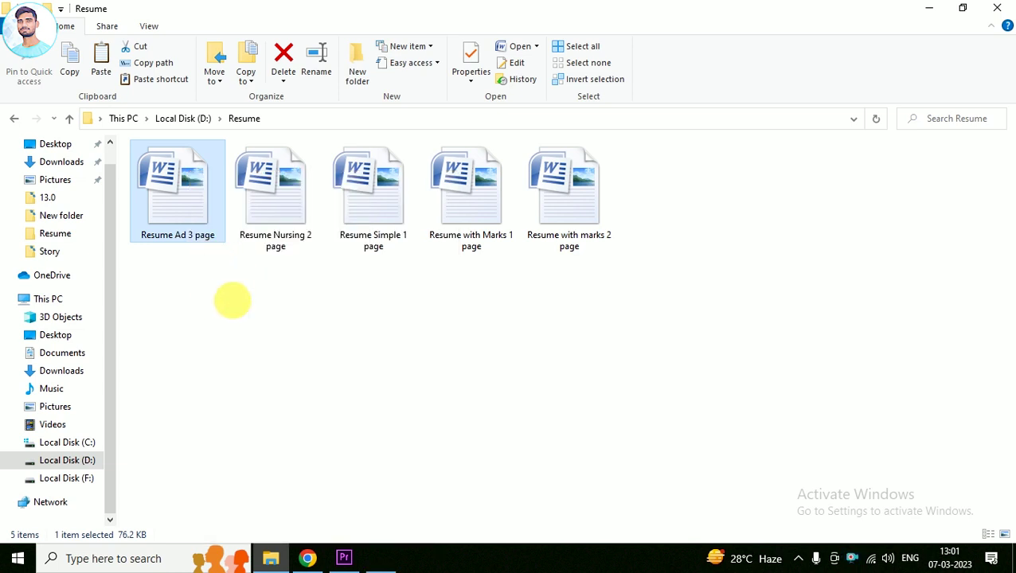
Step: Open the file in PDF24 Creator and save it as a Good-quality PDF named 'PDF'
left_click(425, 203)
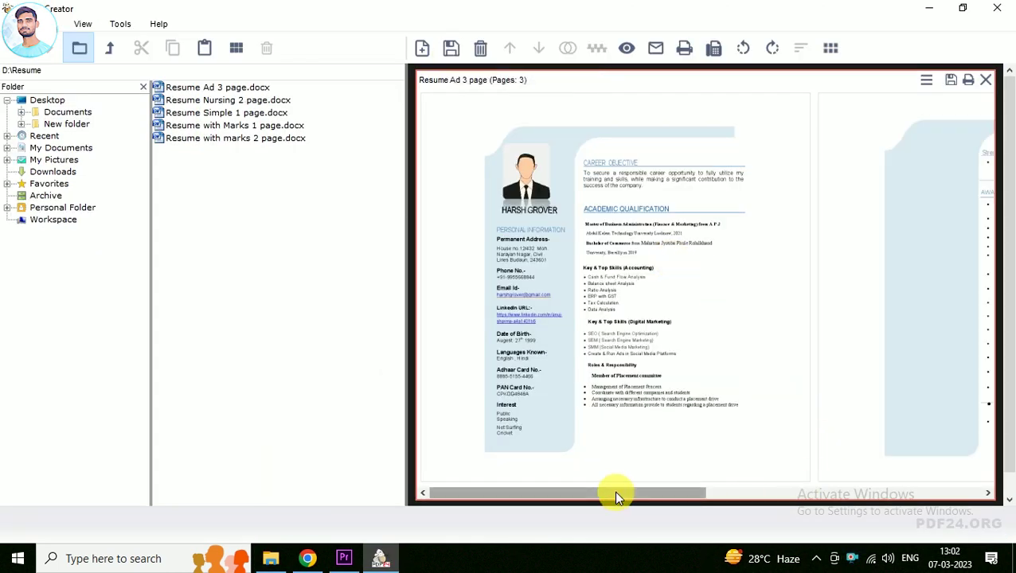
left_click_drag(614, 492, 699, 493)
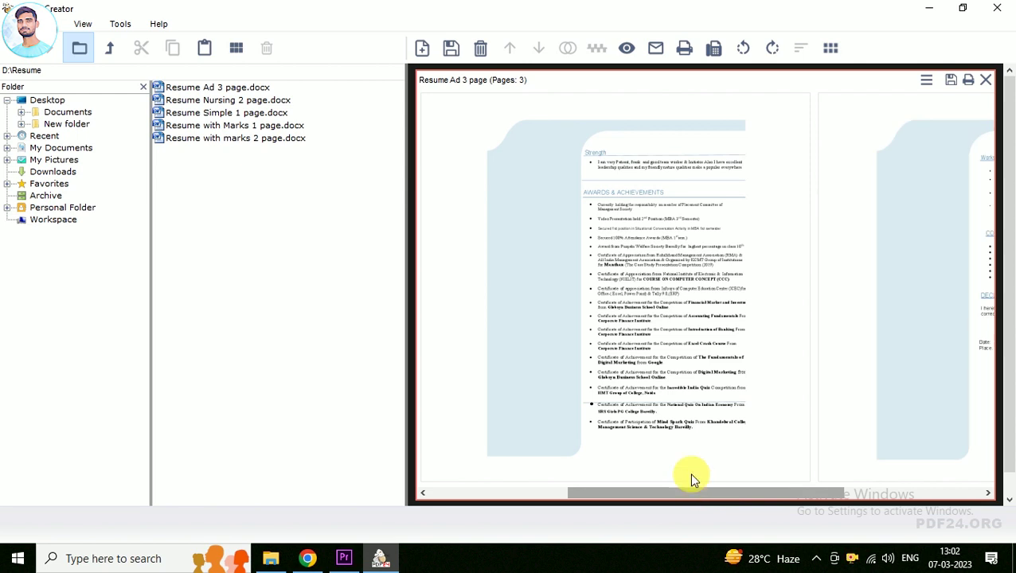
left_click(451, 53)
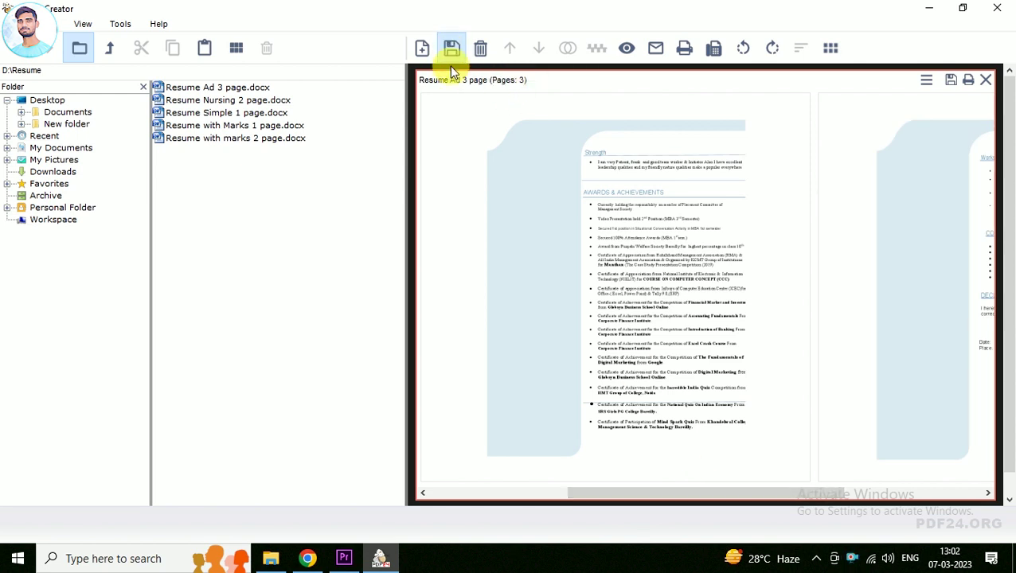
left_click(522, 291)
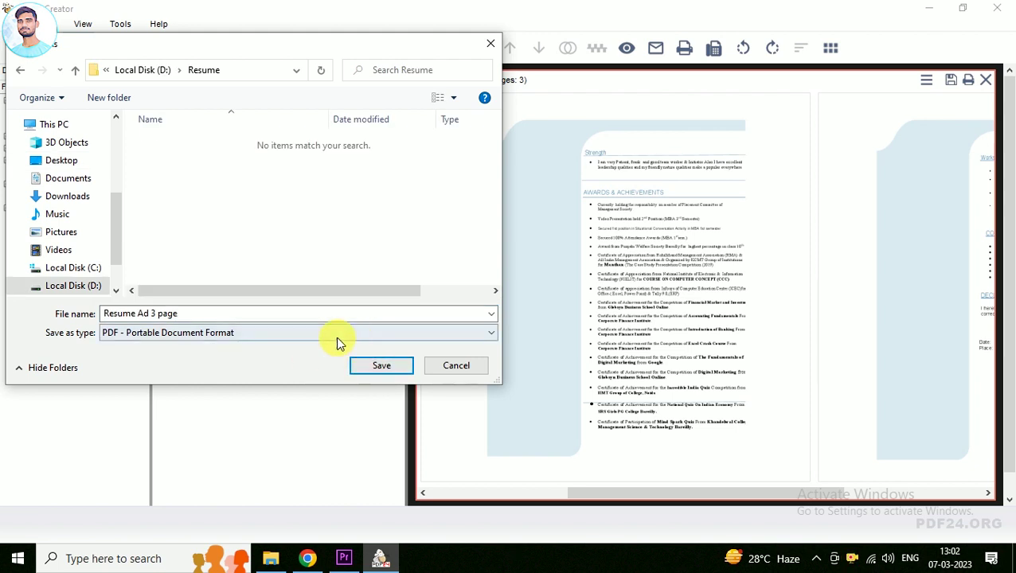
left_click(307, 316)
type("DF")
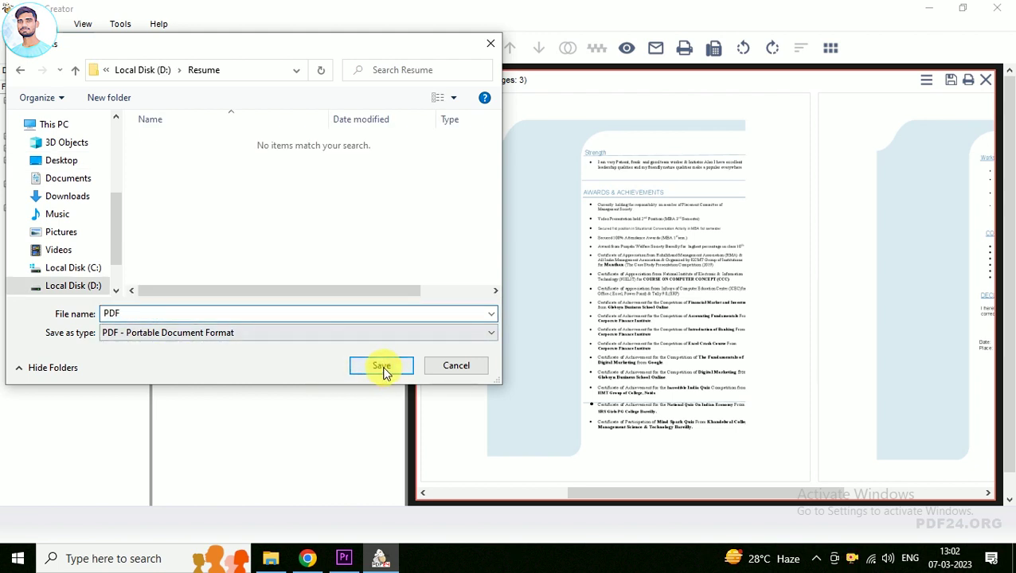
left_click(390, 370)
left_click(182, 209)
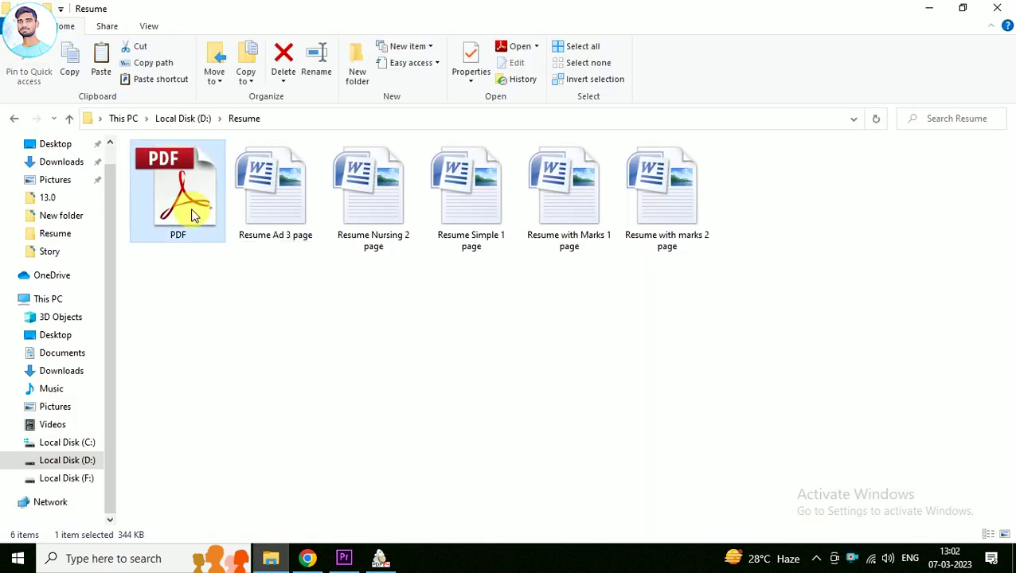
Step: Open 'PDF' in Adobe Reader and follow its LinkedIn link, allowing the security warning
double_click(184, 205)
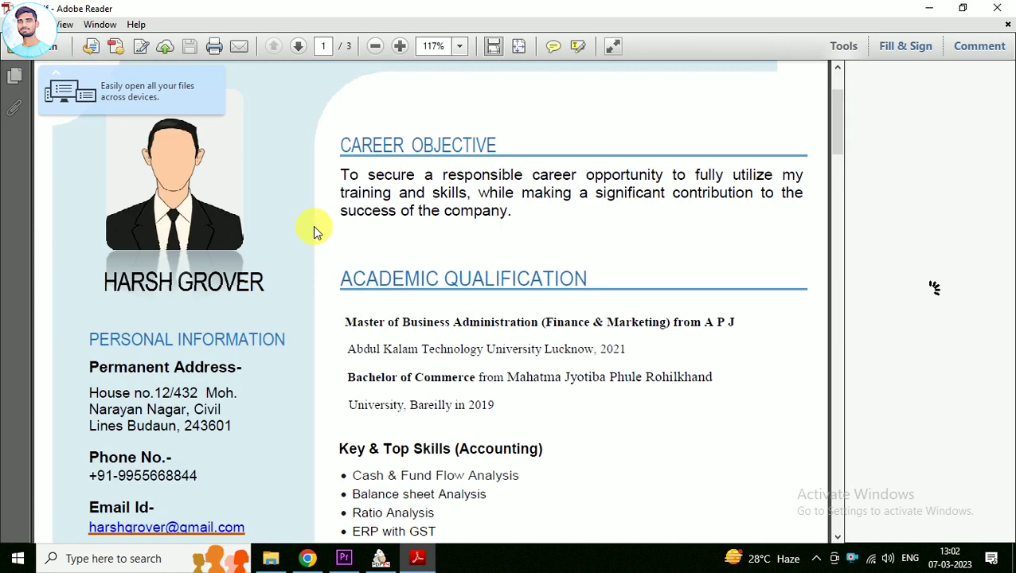
scroll(314, 232, "down", 3)
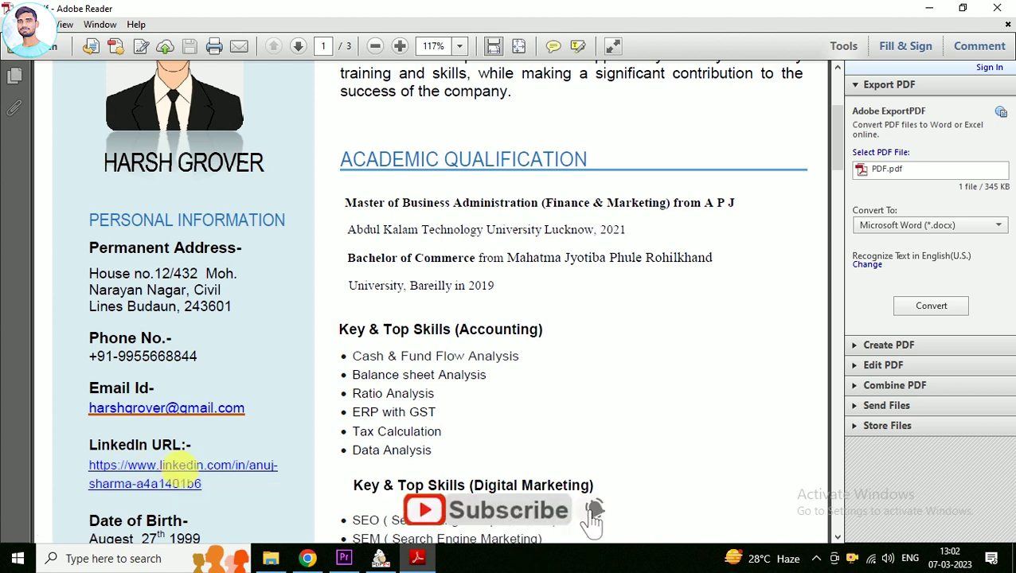
left_click(184, 475)
left_click(518, 326)
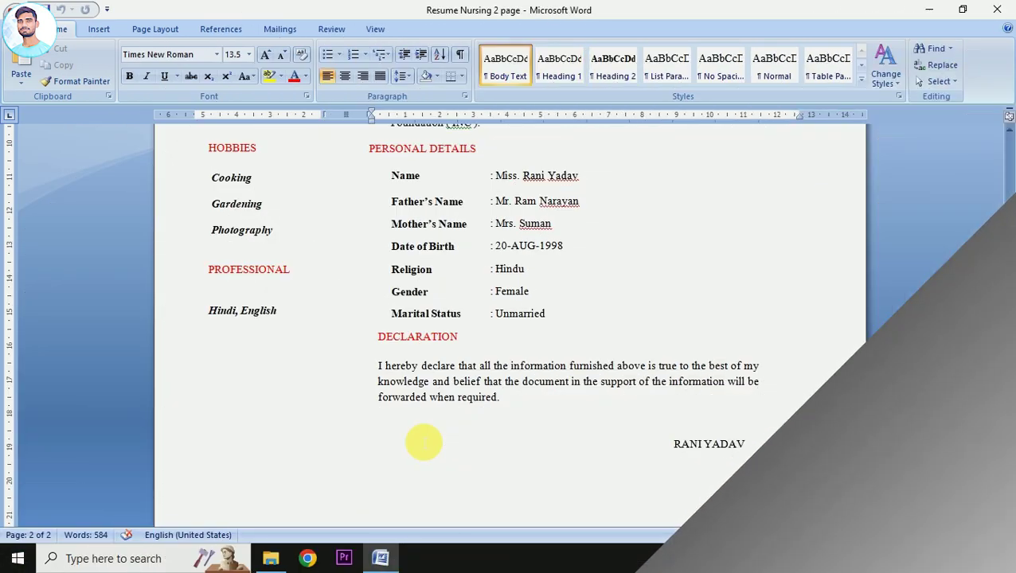
Step: Close the Resume Nursing 2 page window in Word to return to the Resume folder
left_click(996, 9)
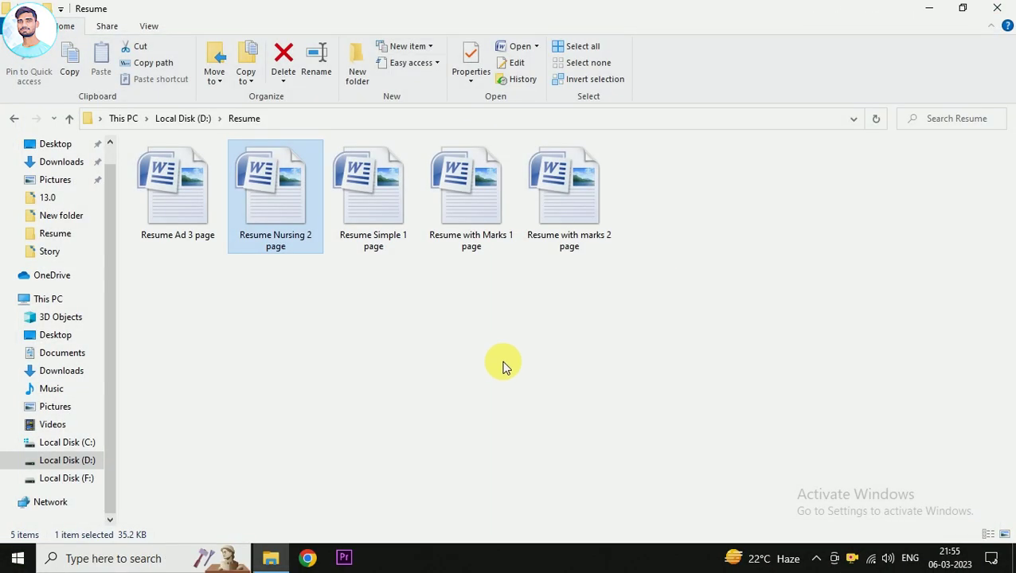